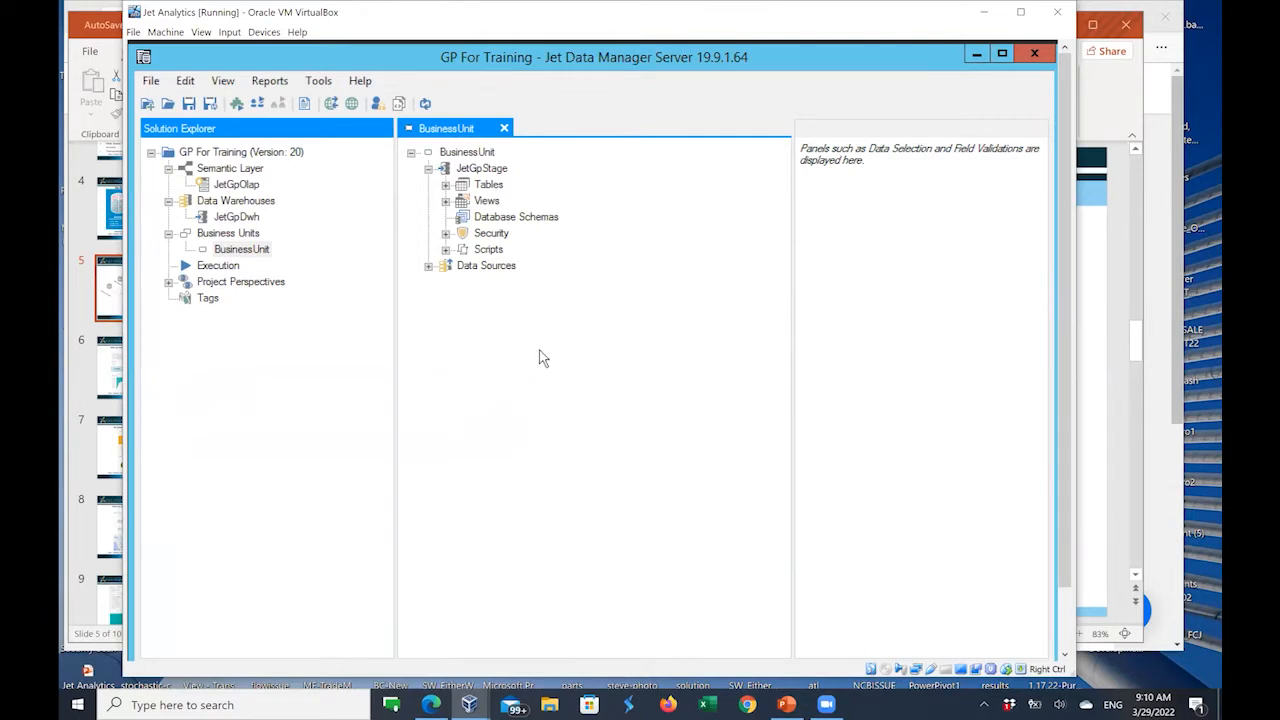
click(151, 81)
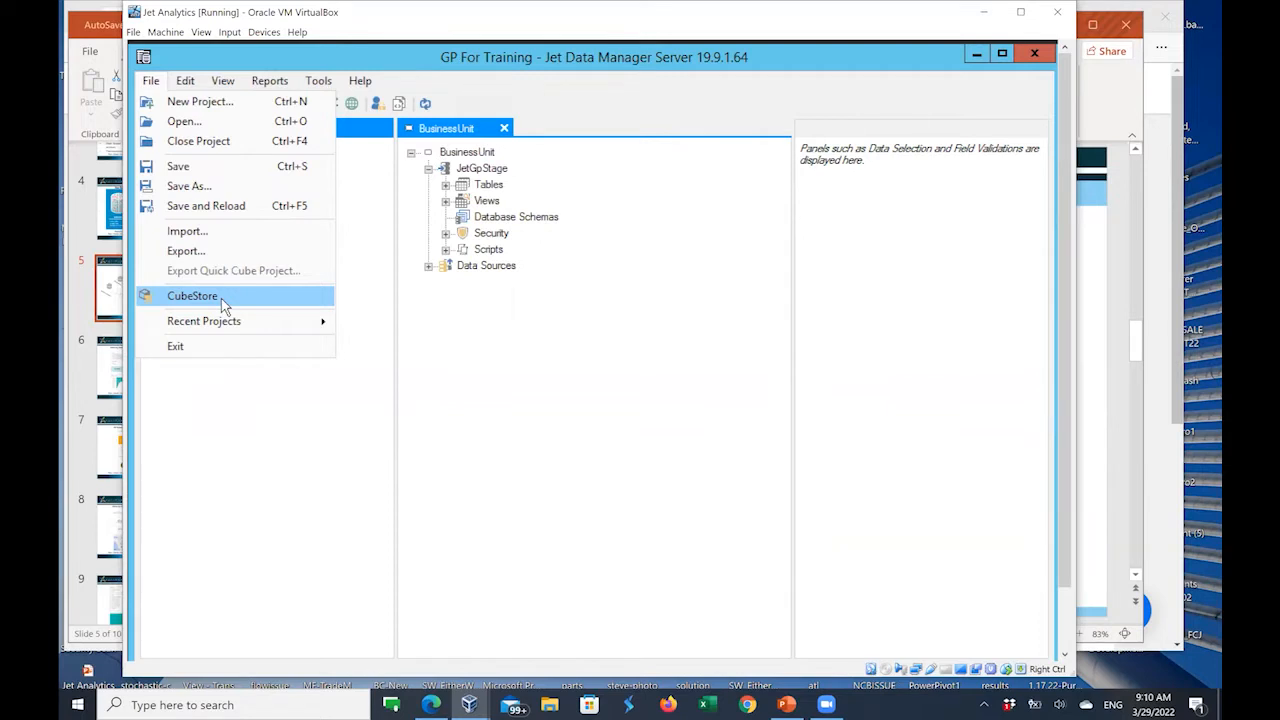
click(252, 453)
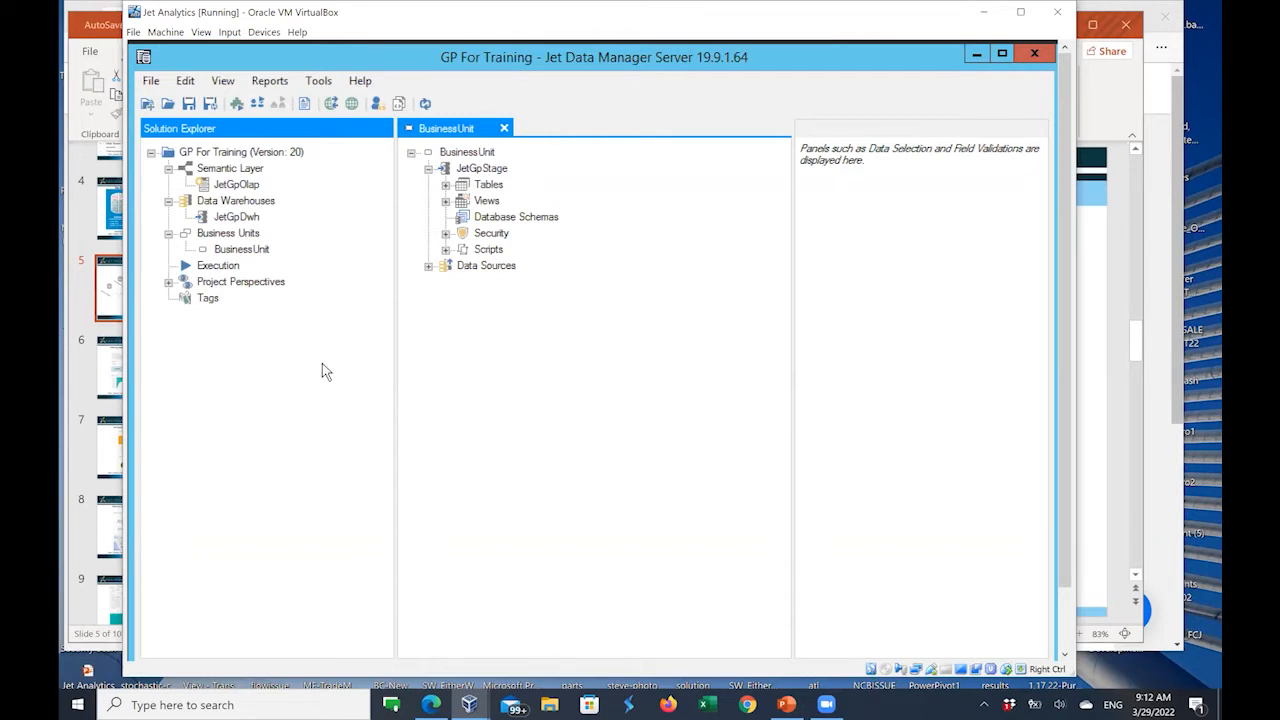
Step: Reopen the BusinessUnit tree, collapse the JetGpStage branch and expand Data Sources to show the GP and GPSQL sources
click(425, 268)
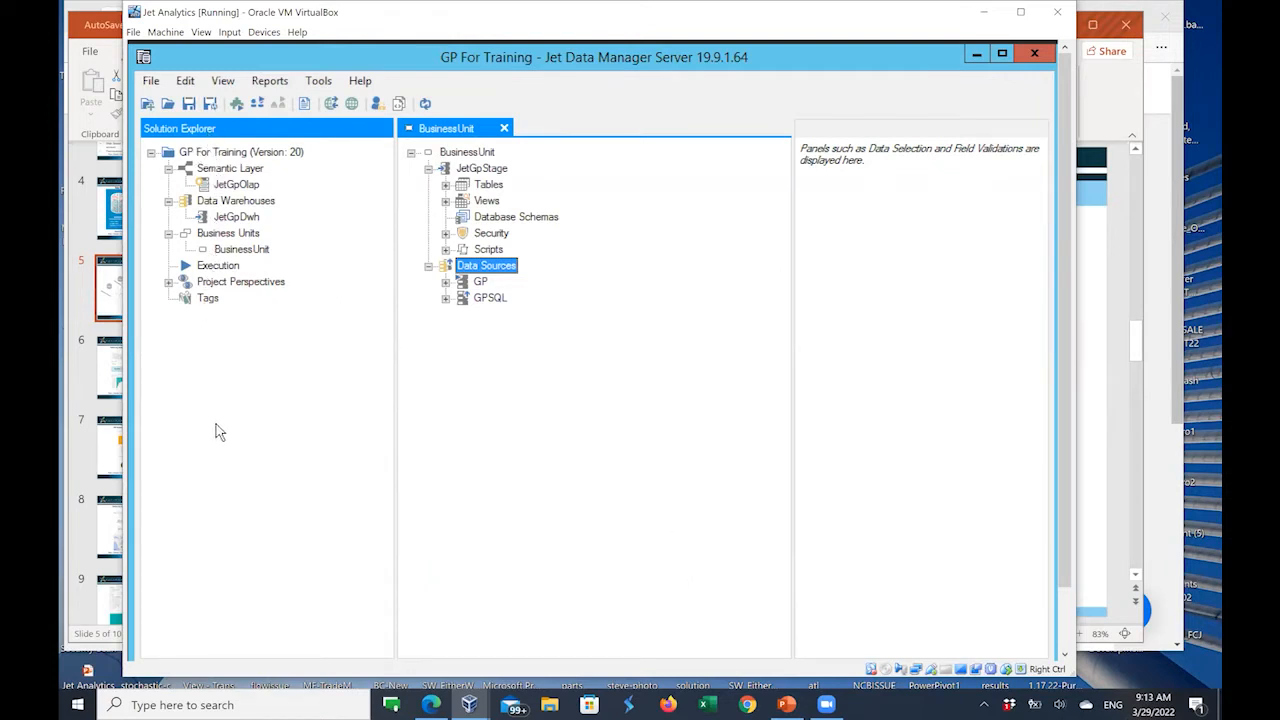
click(504, 128)
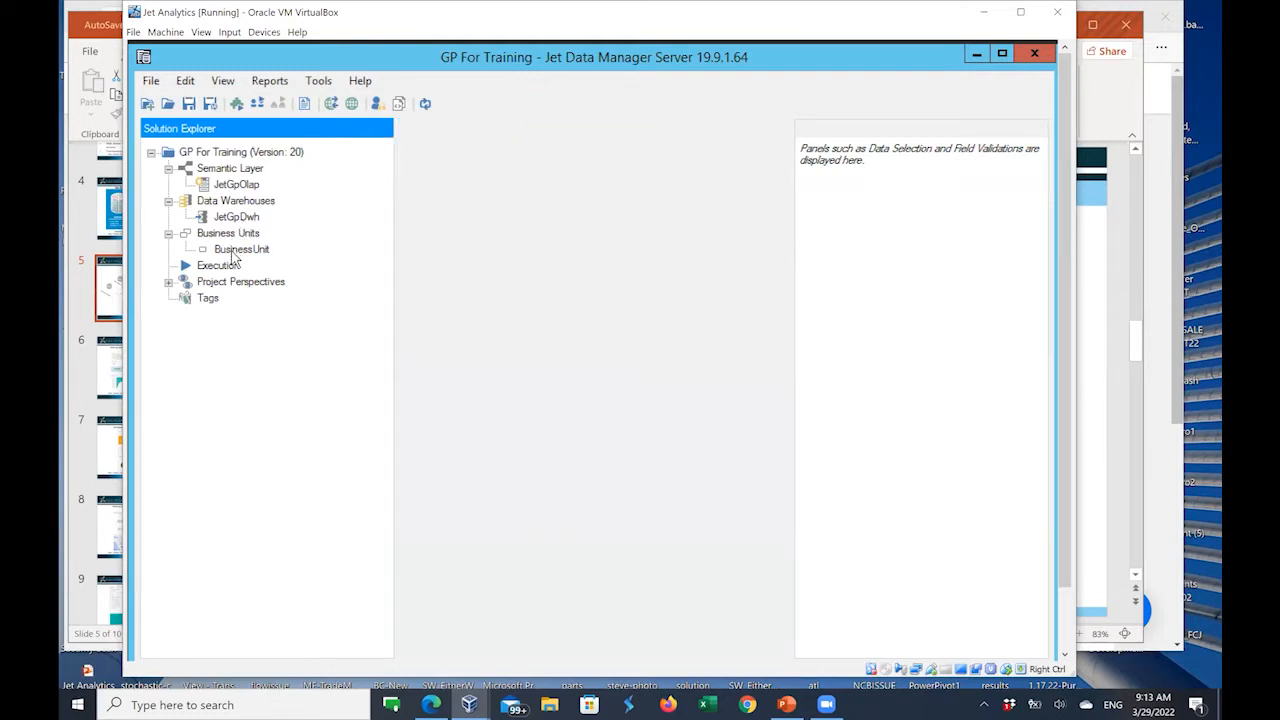
click(232, 254)
double_click(232, 254)
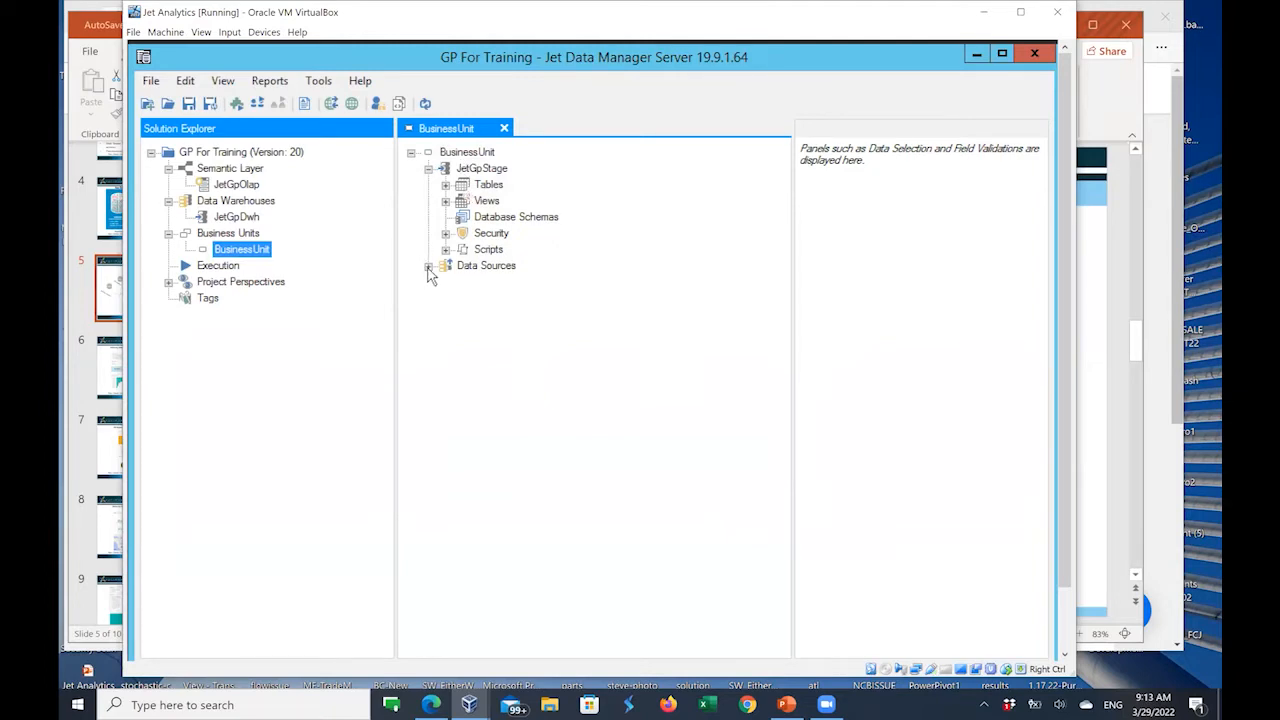
click(428, 168)
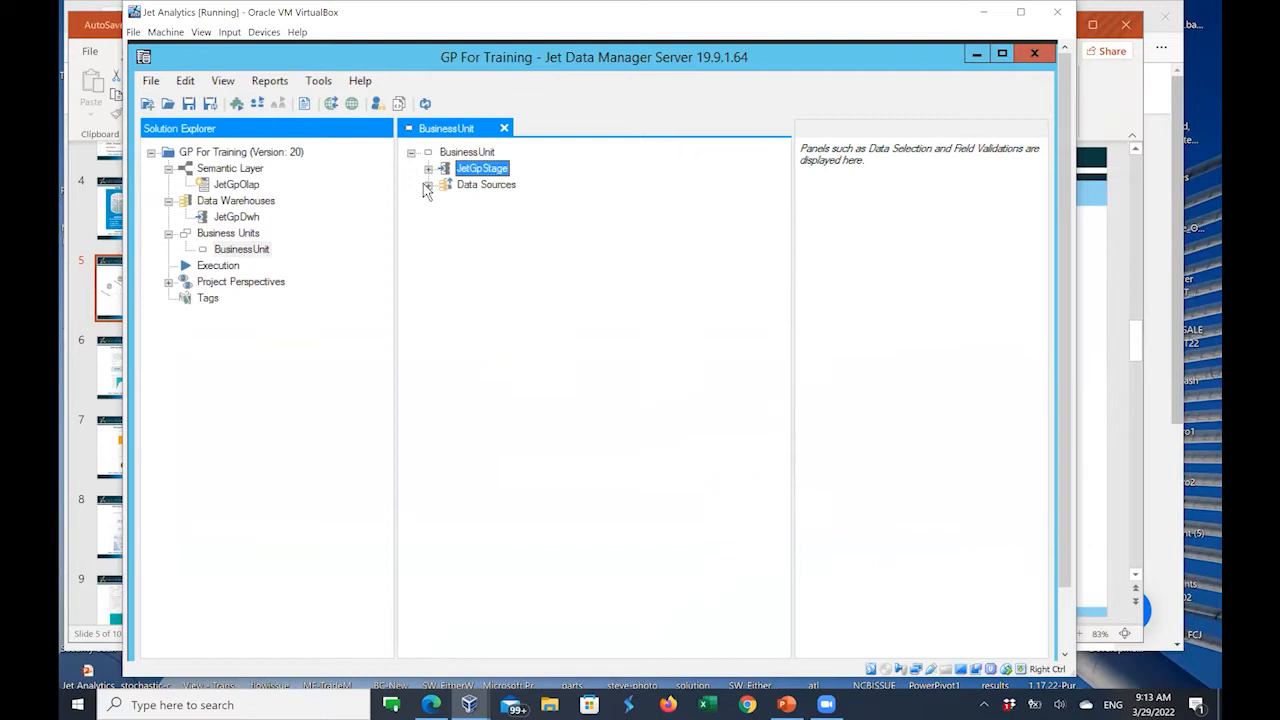
click(428, 186)
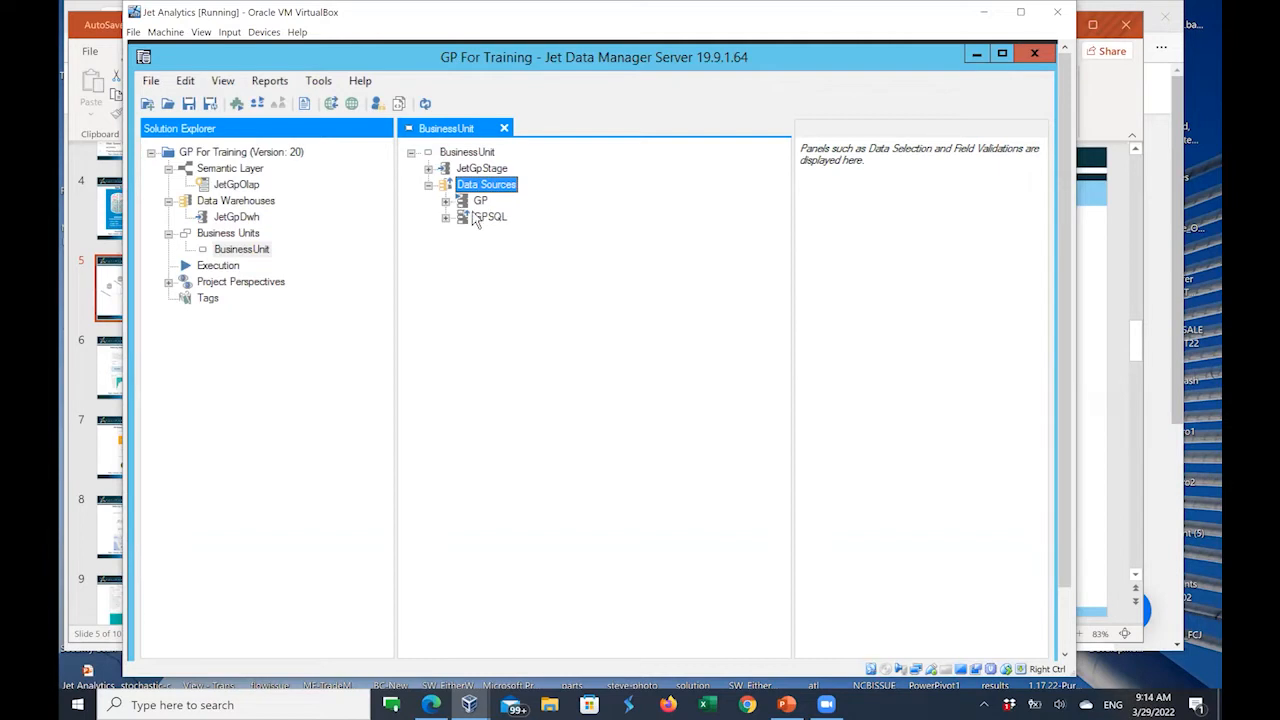
Step: Show the source tables and data selection list of the GP data source and browse to the GL tables
double_click(481, 201)
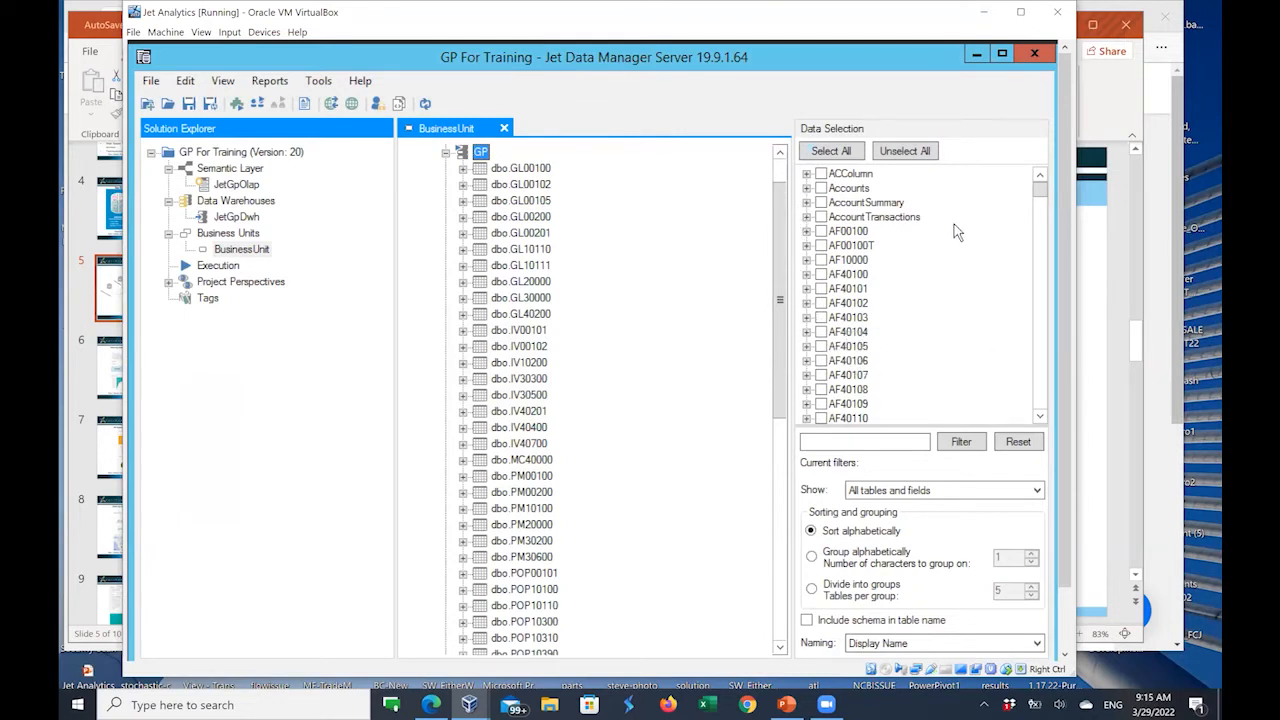
scroll(954, 224, down, 2)
scroll(954, 225, up, 3)
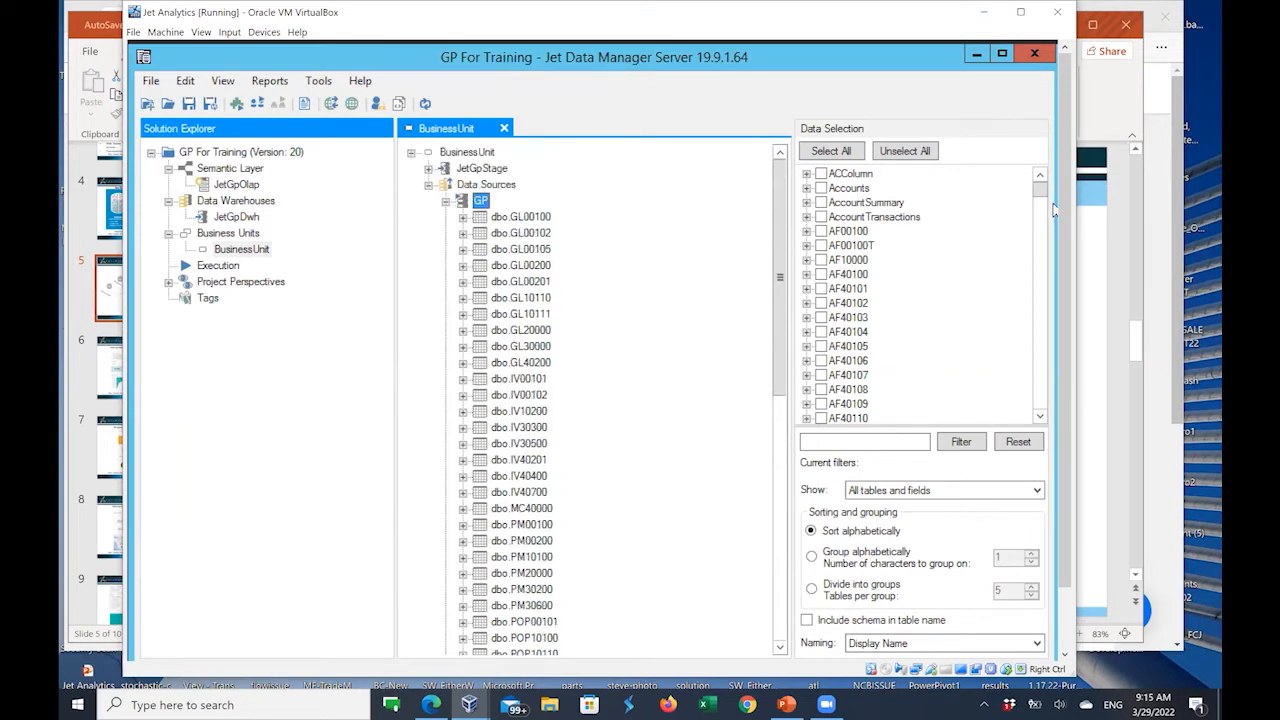
drag(1047, 199, 1048, 232)
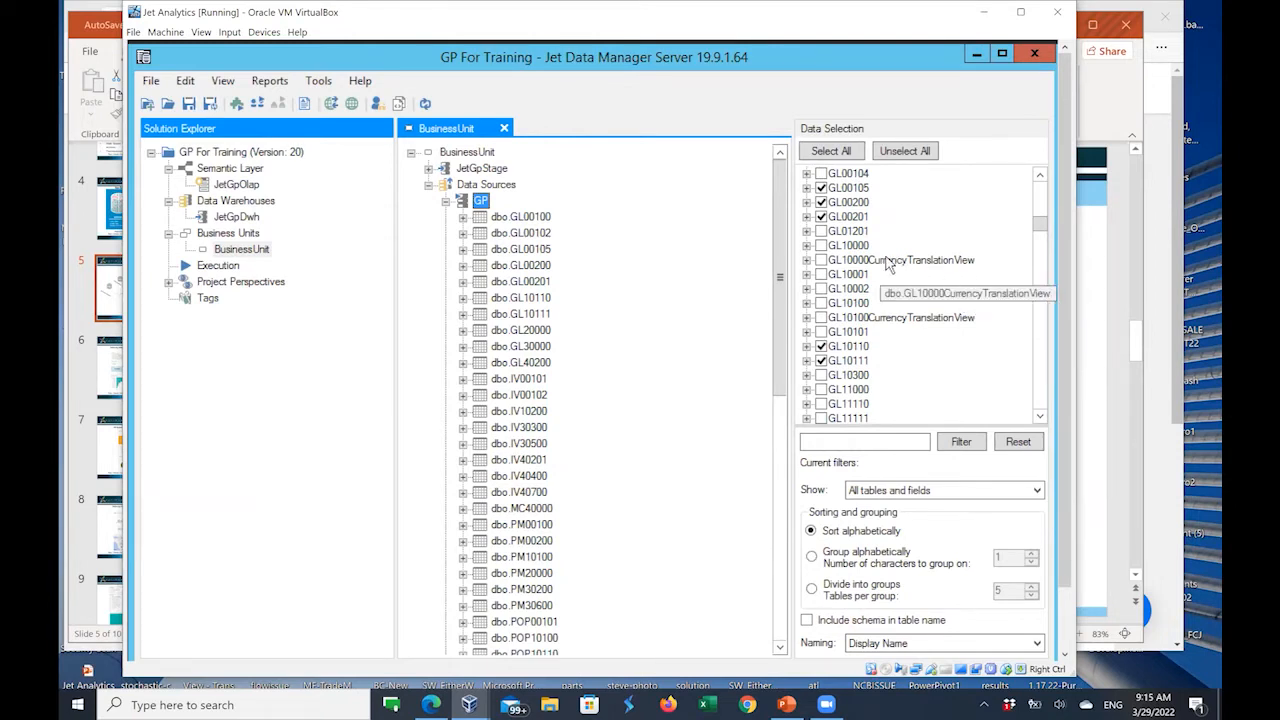
Step: Expand table GL00201 in both the data selection list and the GP source tree to examine its selected fields
click(822, 215)
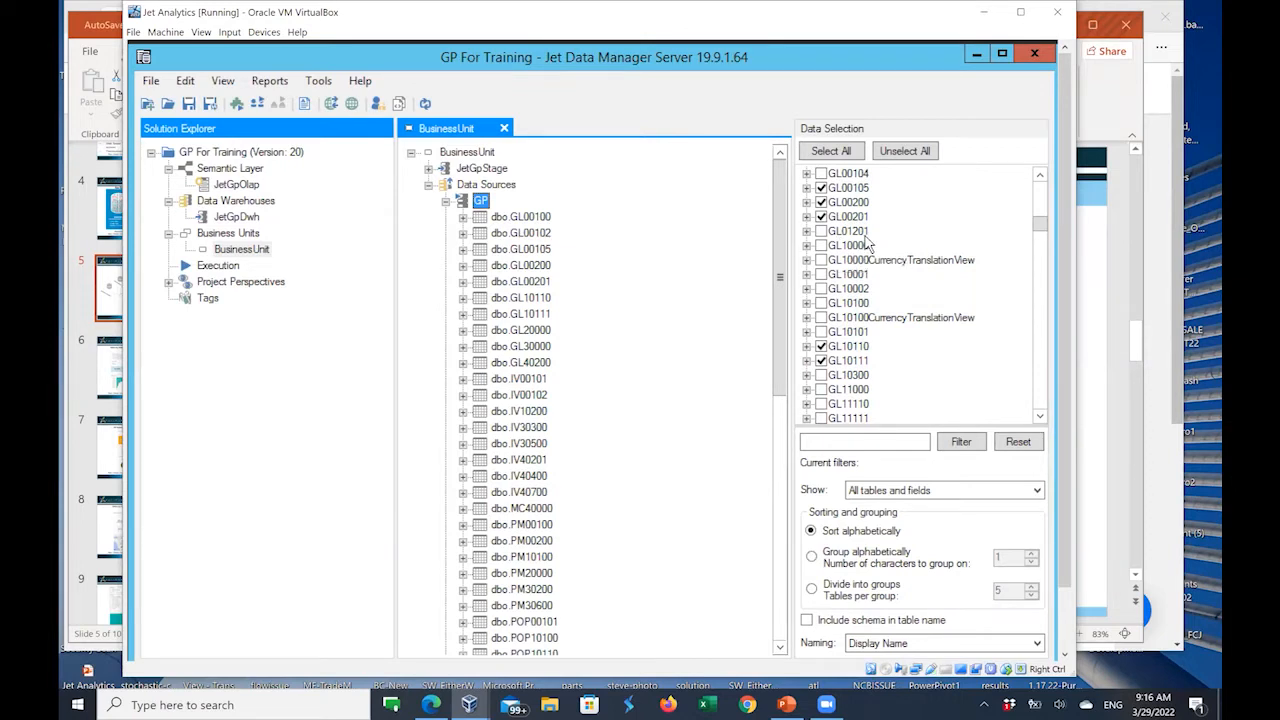
click(806, 217)
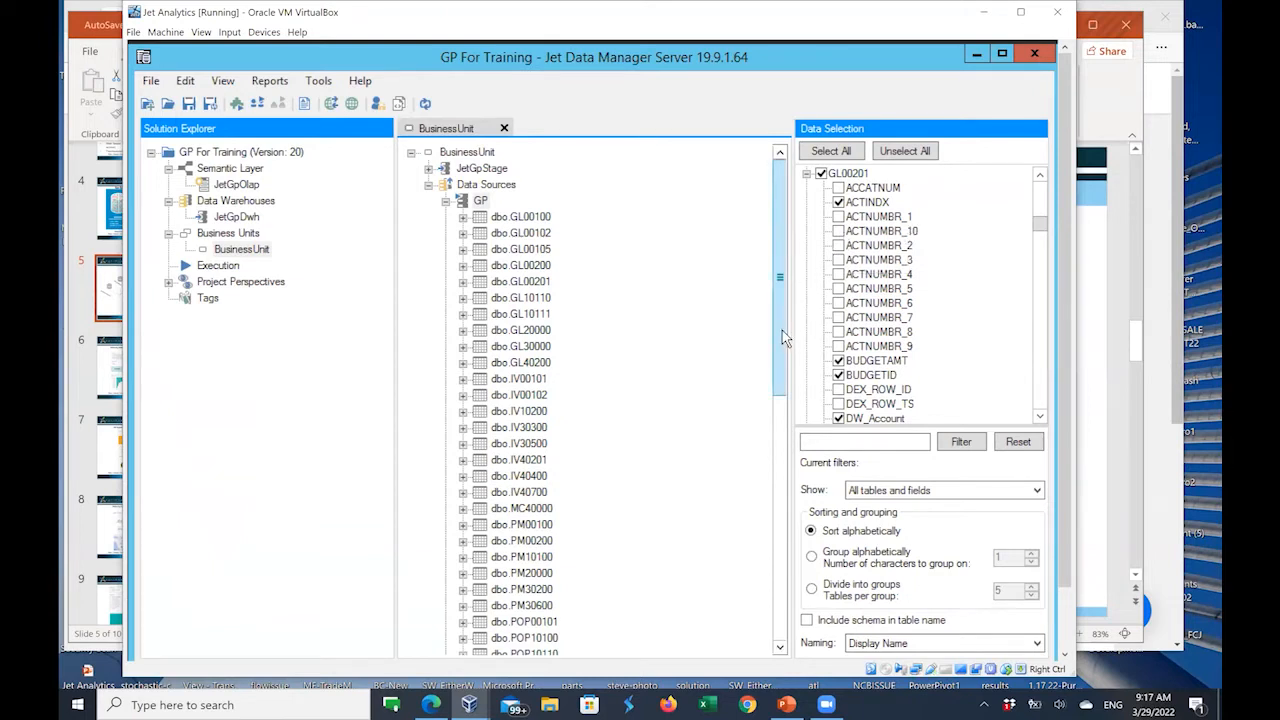
drag(782, 330, 786, 257)
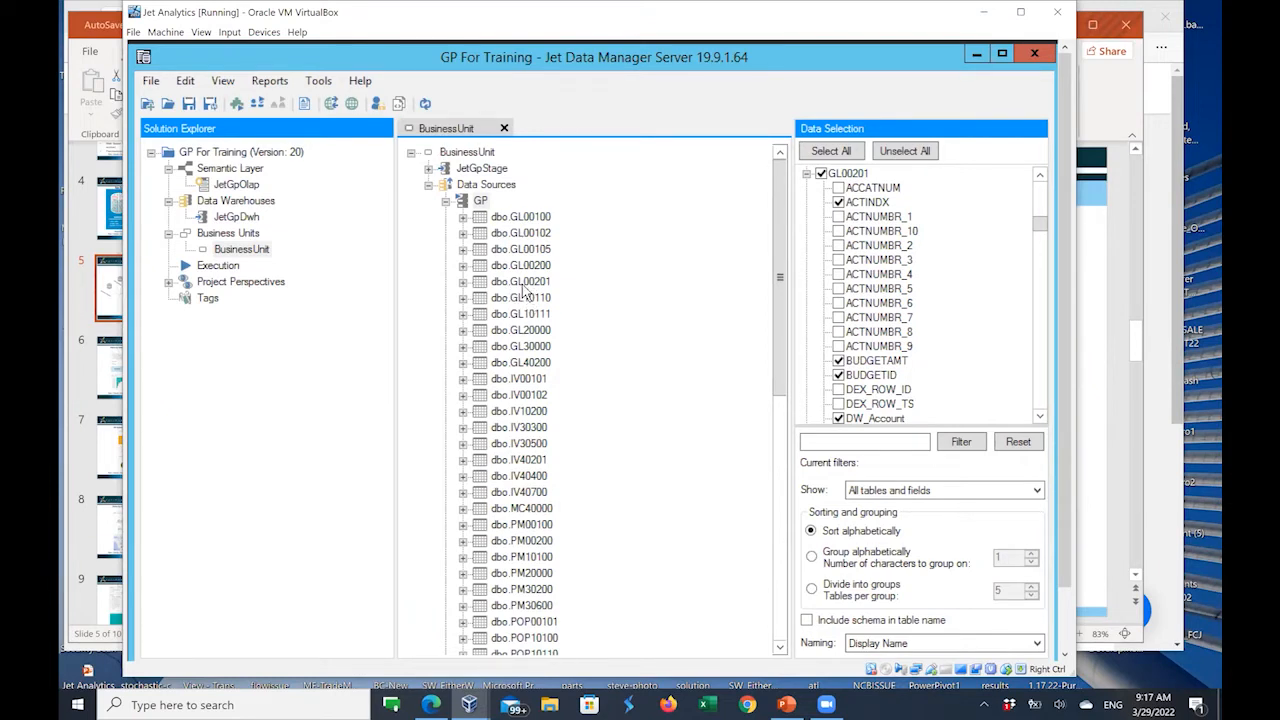
click(464, 284)
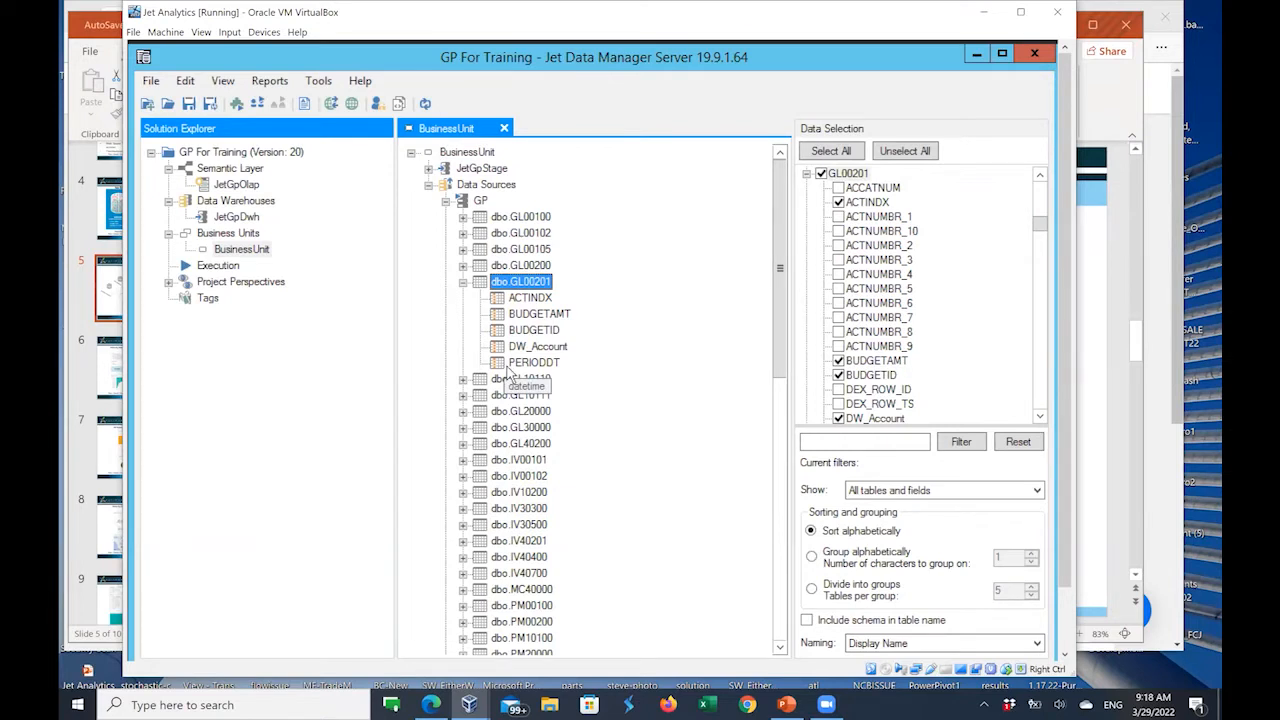
Step: Expand the Tables list of the JetGpStage staging database and look through its tables
double_click(440, 170)
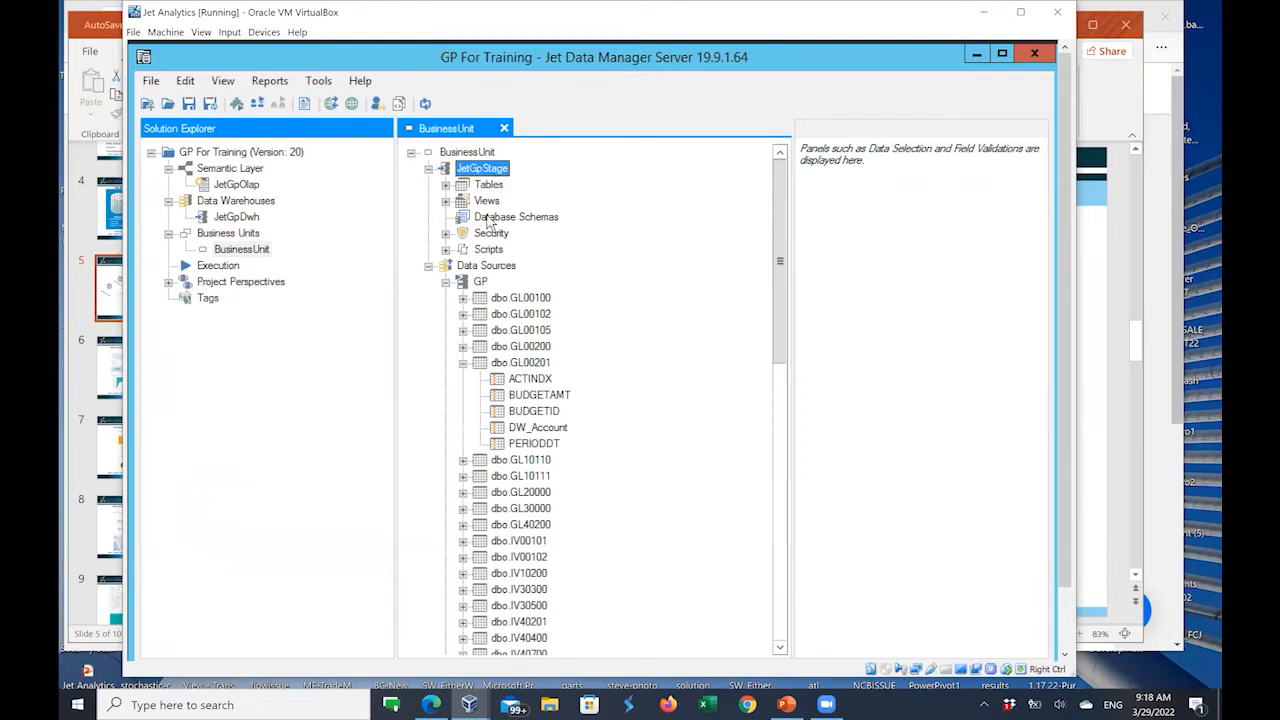
click(446, 185)
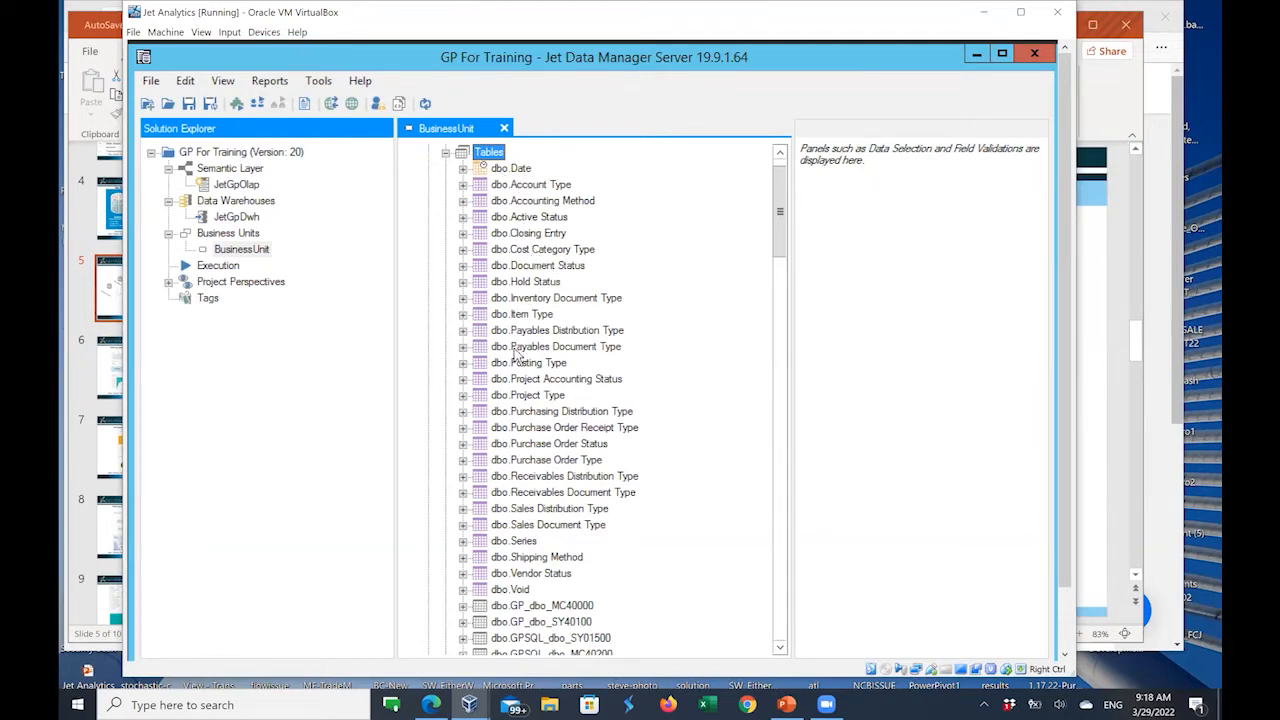
scroll(517, 365, down, 10)
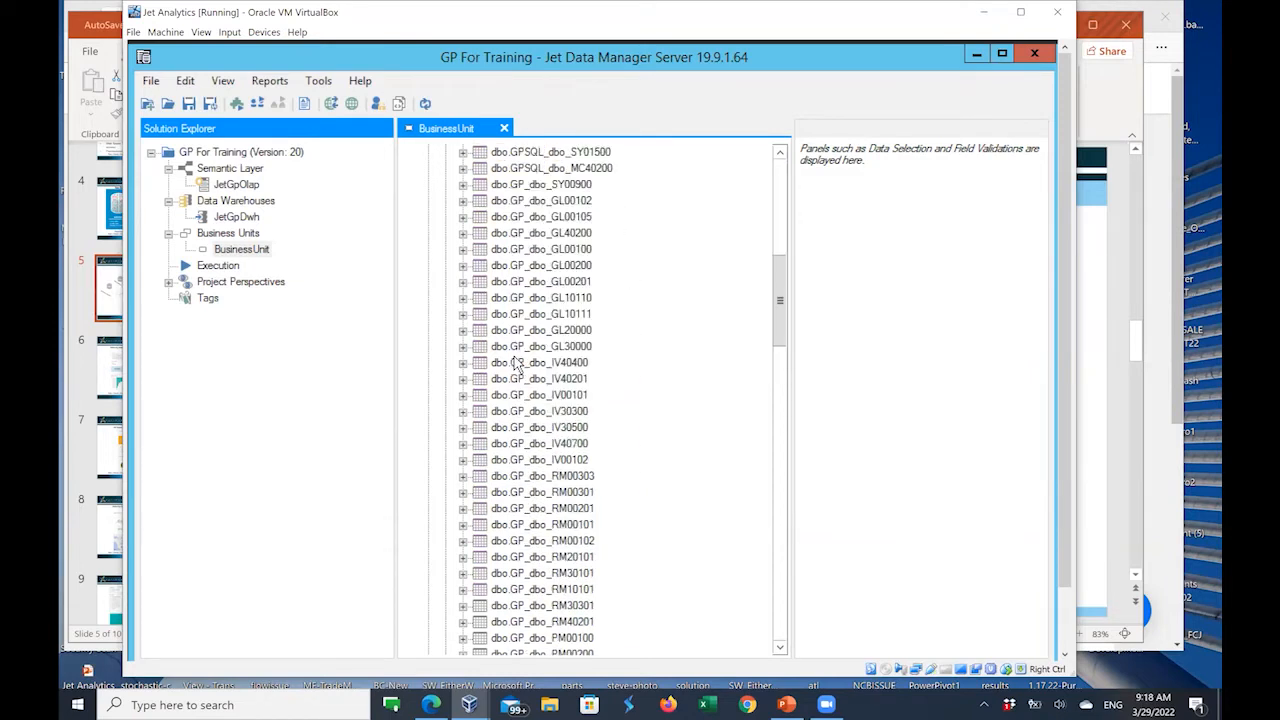
scroll(517, 365, down, 2)
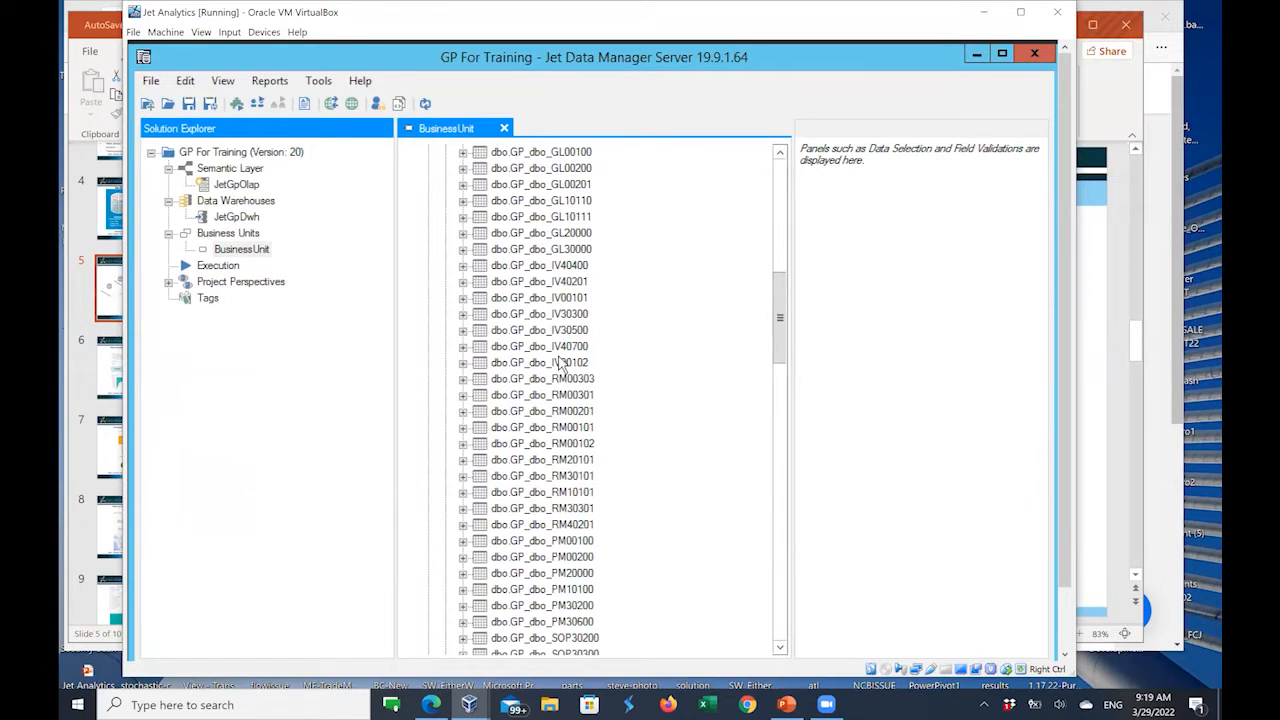
scroll(560, 365, up, 2)
scroll(560, 365, up, 3)
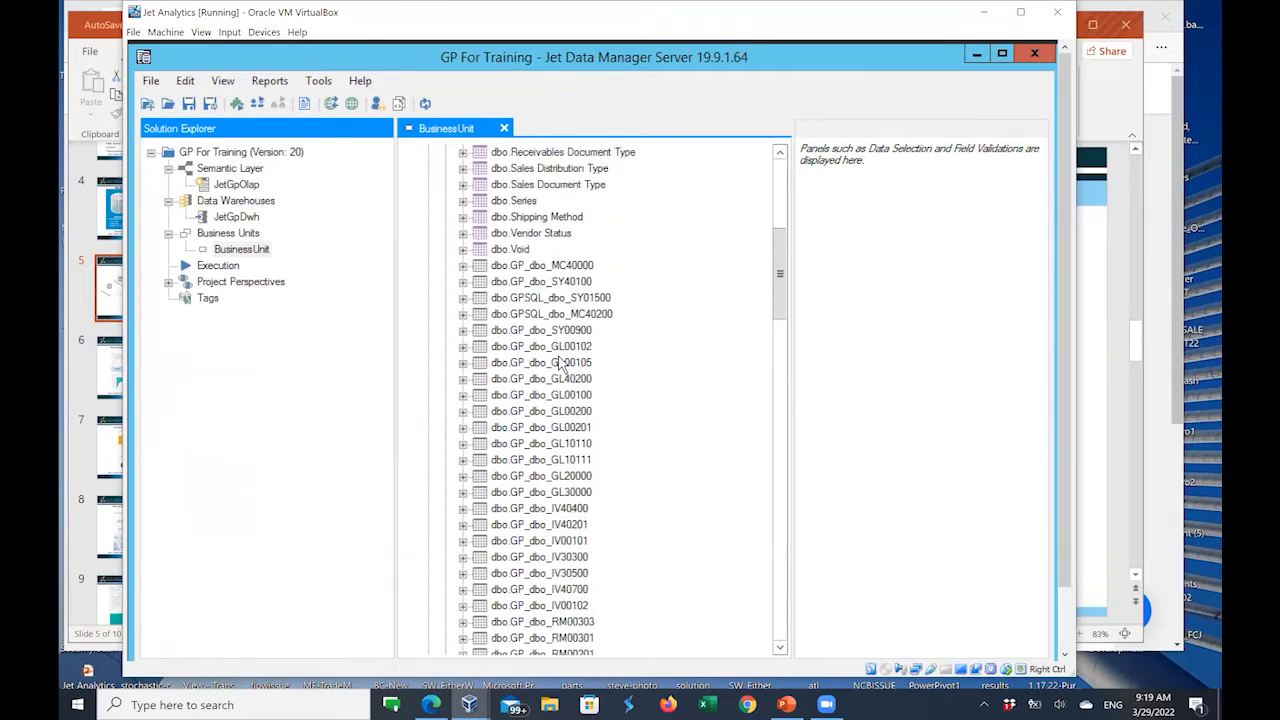
Step: Point out the staging tables from MC40000 to MC40200 and compare their GP and GPSQL prefixes with the data source tables
click(520, 267)
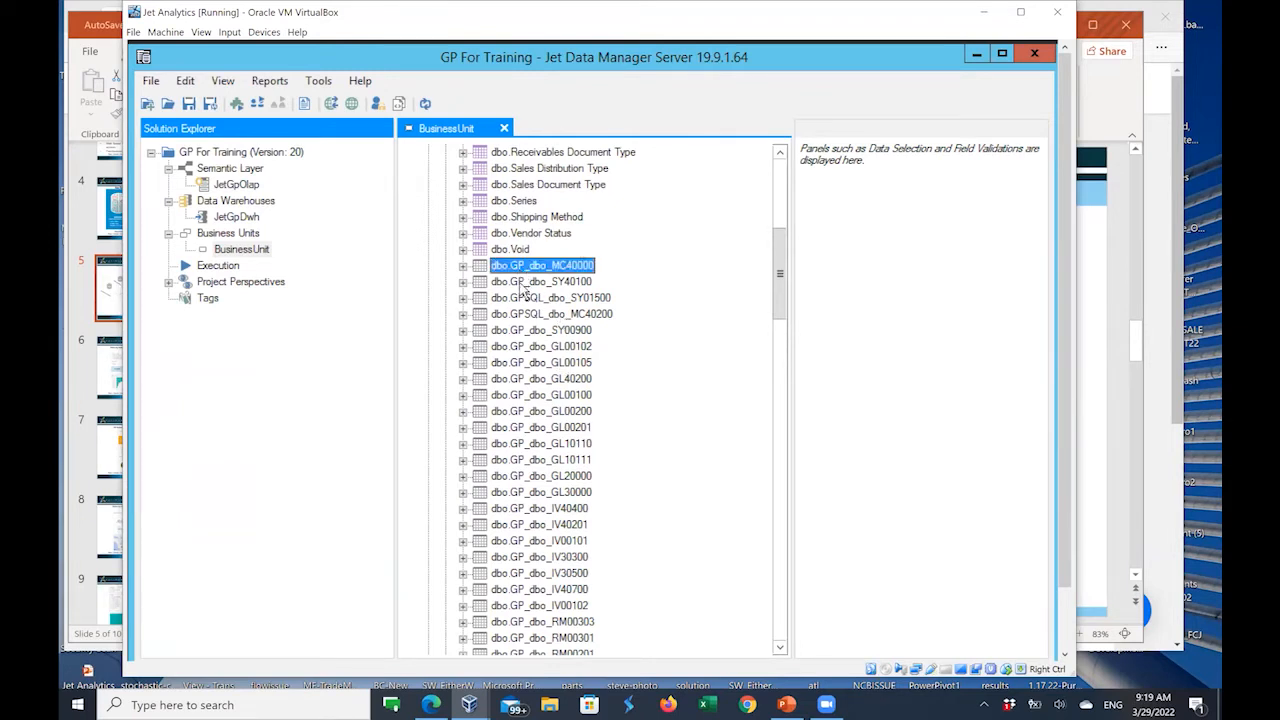
click(522, 284)
click(522, 299)
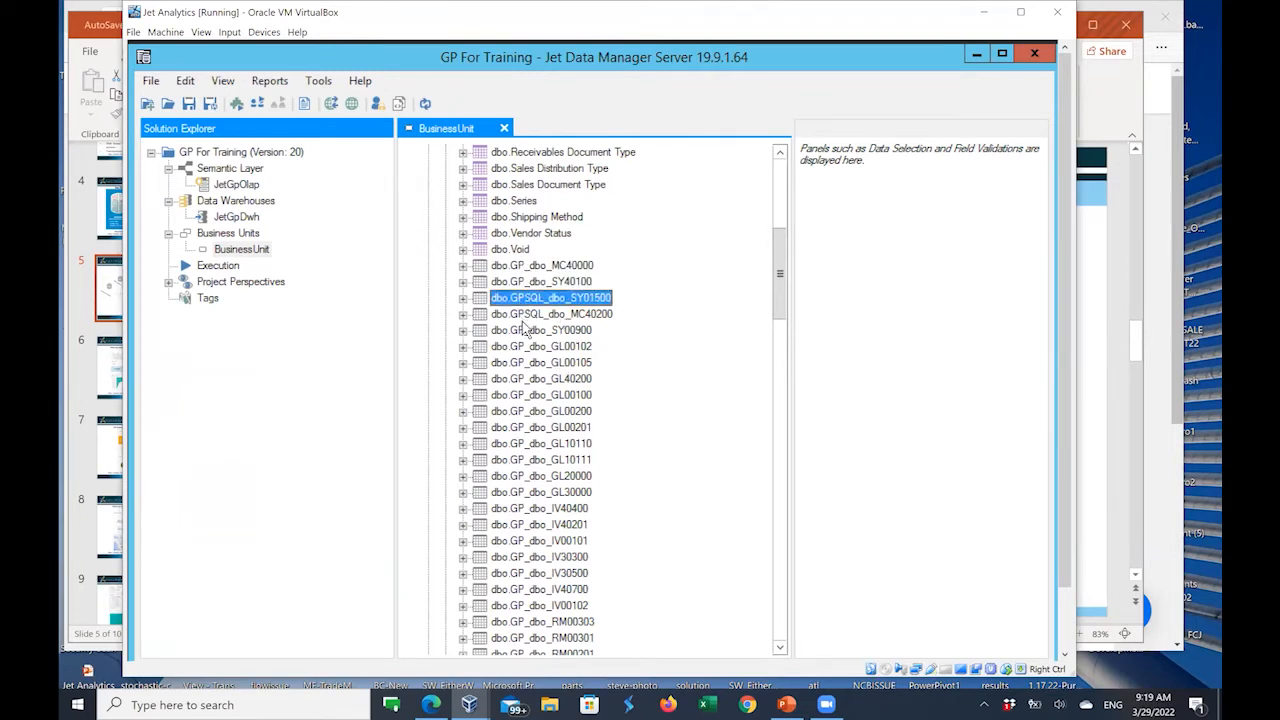
click(529, 316)
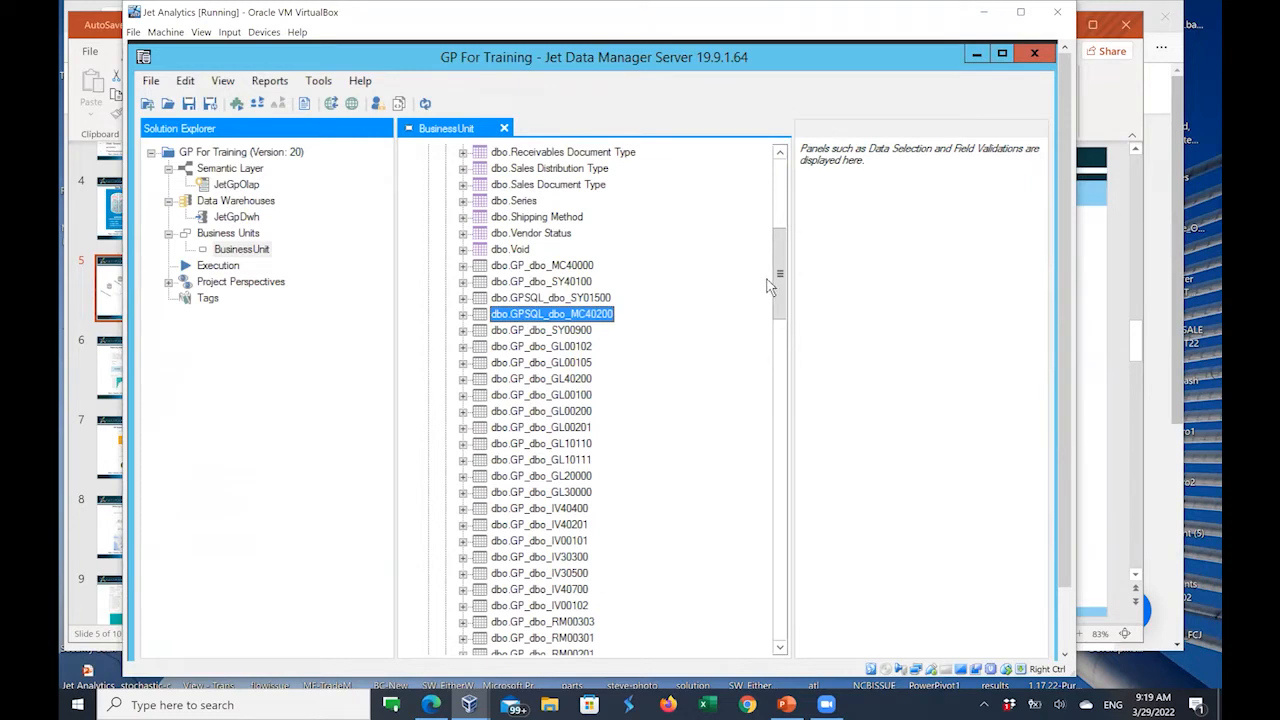
drag(779, 275, 779, 468)
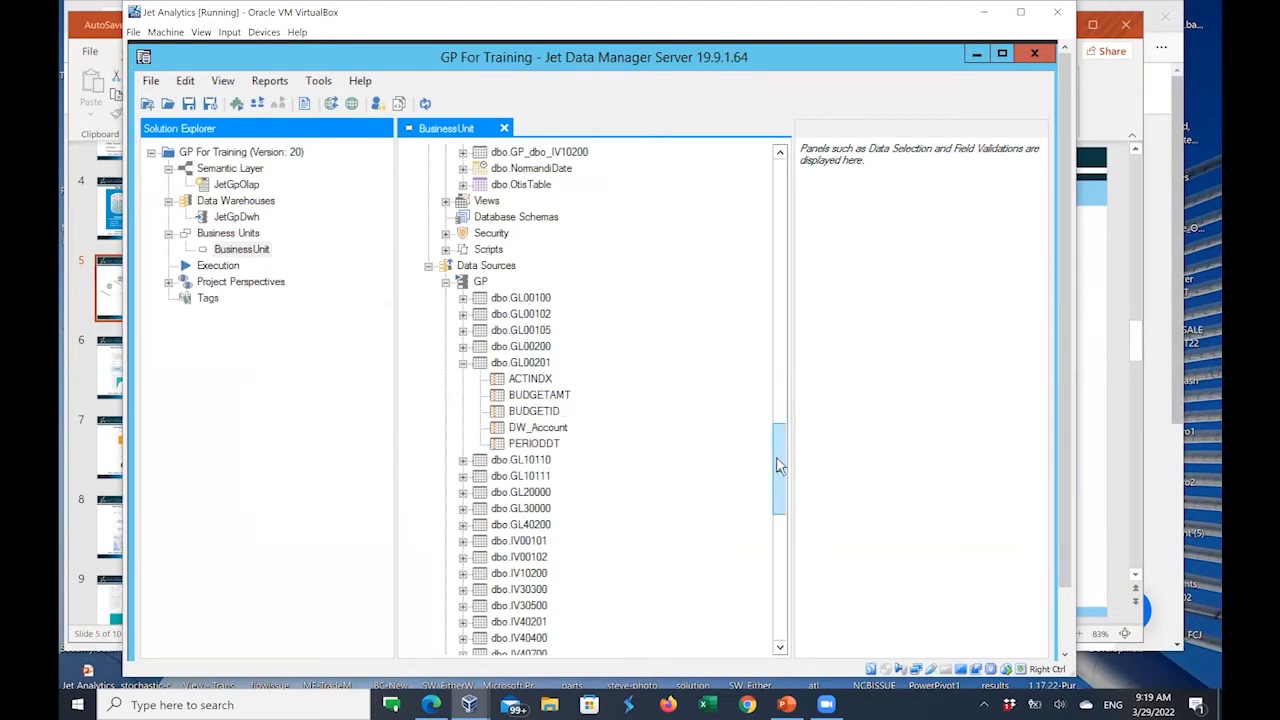
drag(779, 465, 786, 207)
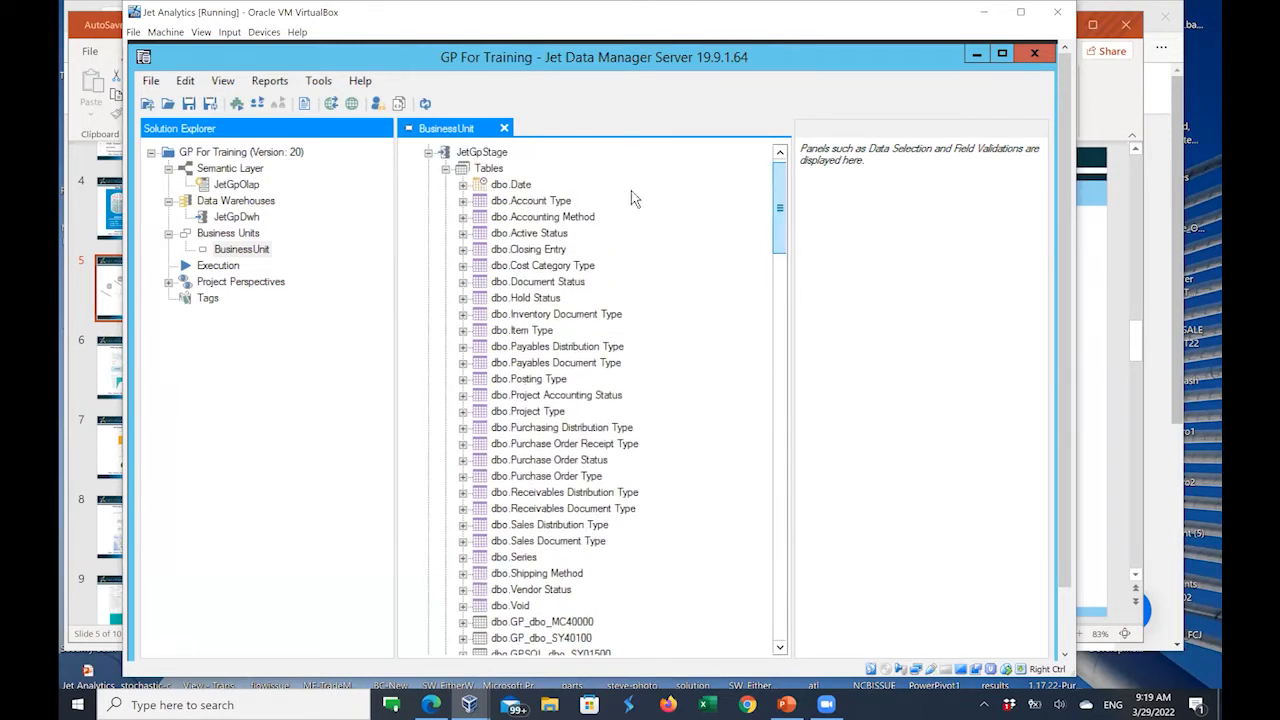
Step: Point out the custom staging tables Account Type, Accounting Method, Cost Category Type and Inventory Document Type
click(518, 203)
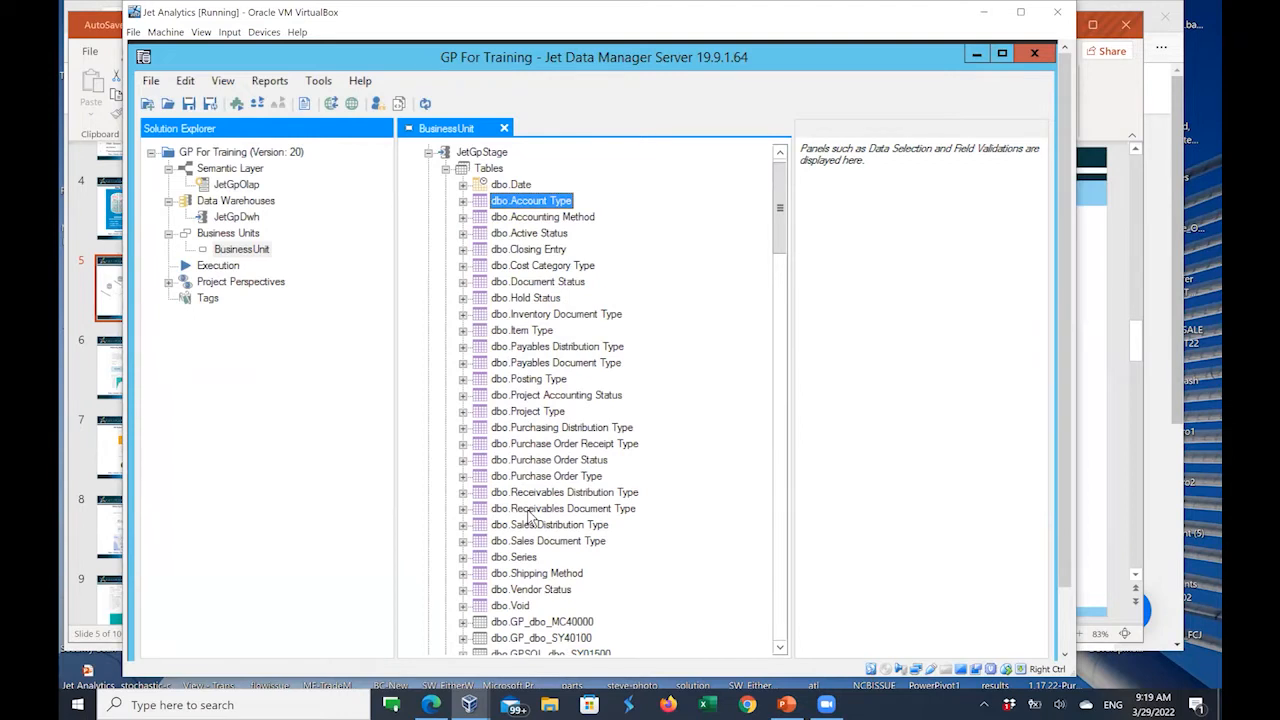
click(531, 222)
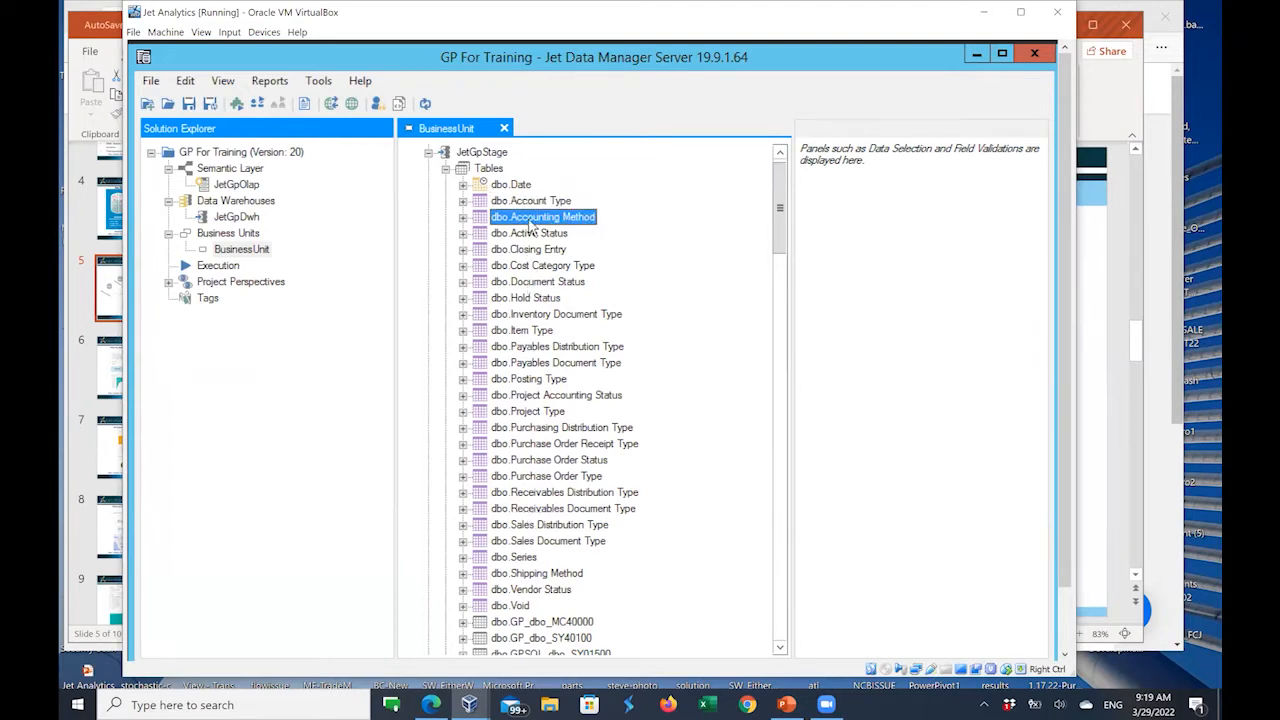
click(526, 264)
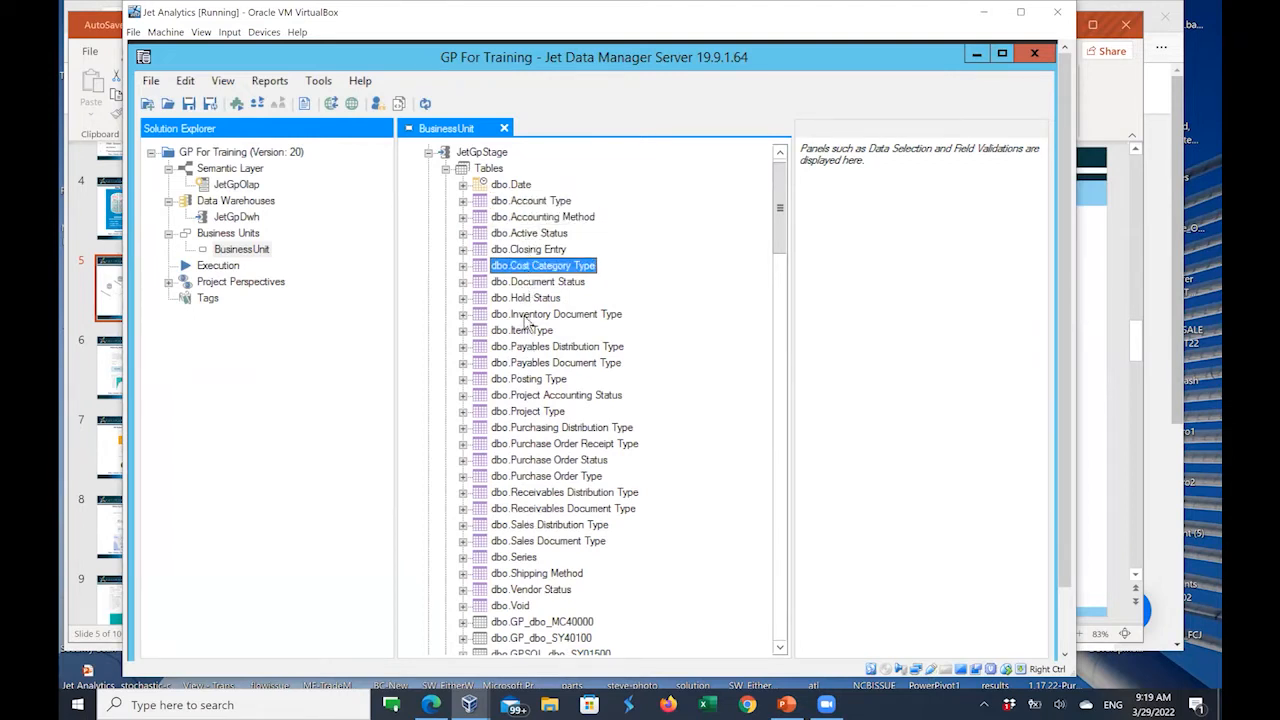
click(525, 316)
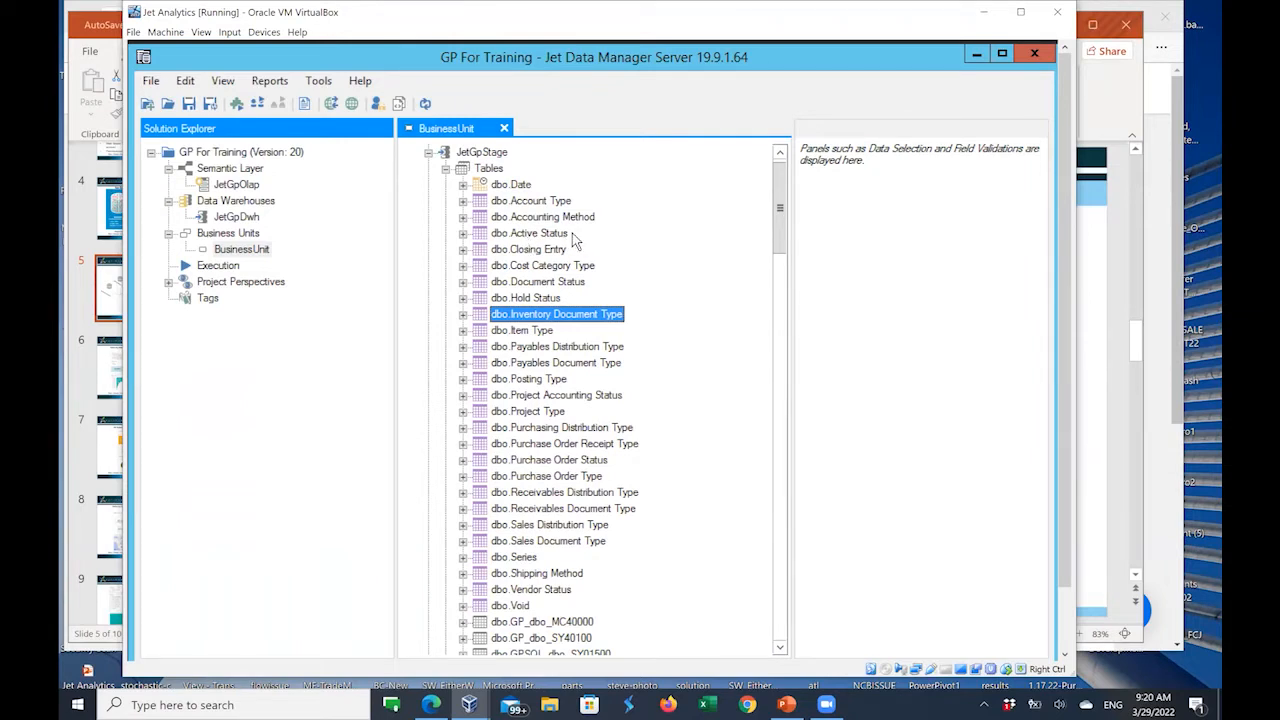
Step: Expand the staging table dbo.Date to examine its fields, preview its data and close the preview
click(517, 185)
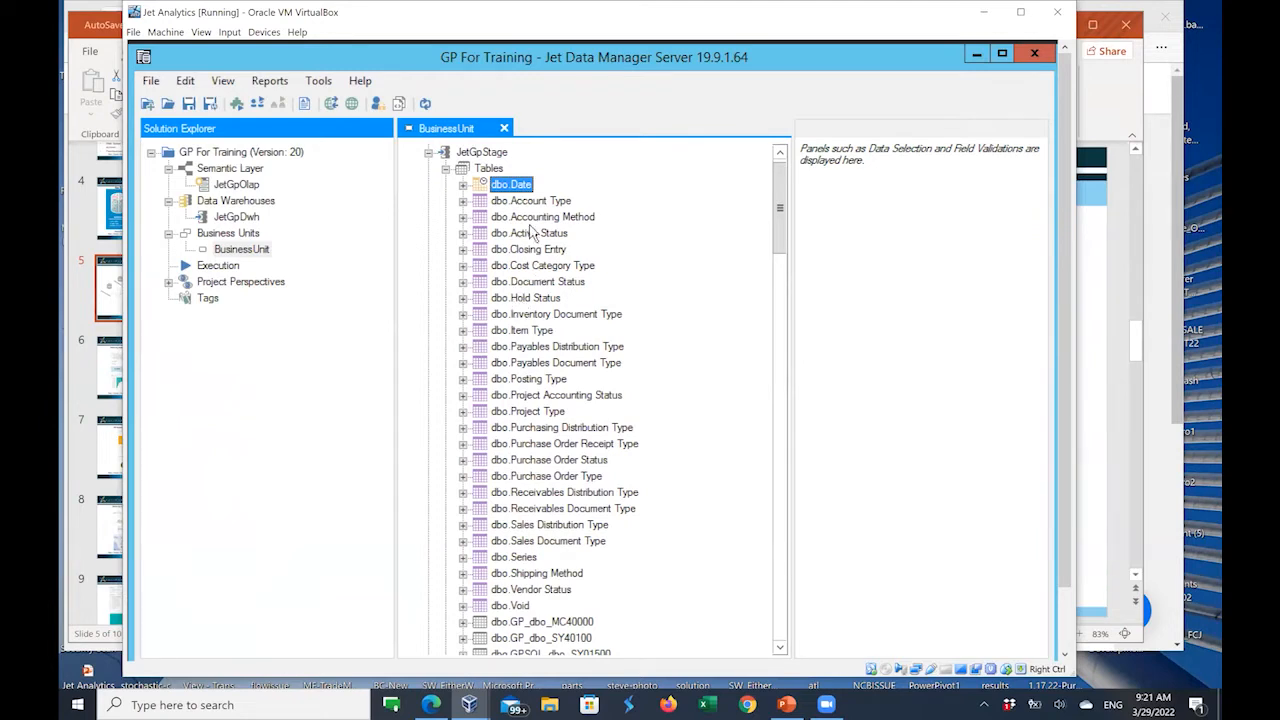
scroll(531, 232, up, 1)
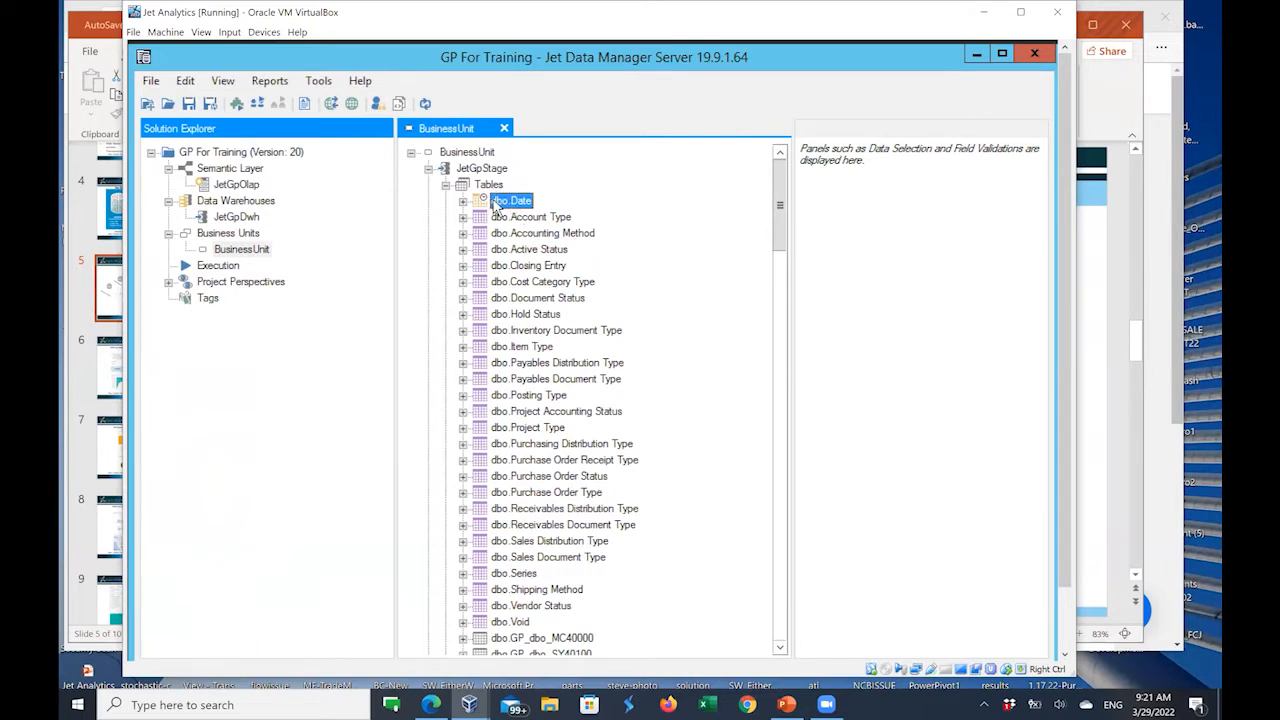
click(462, 201)
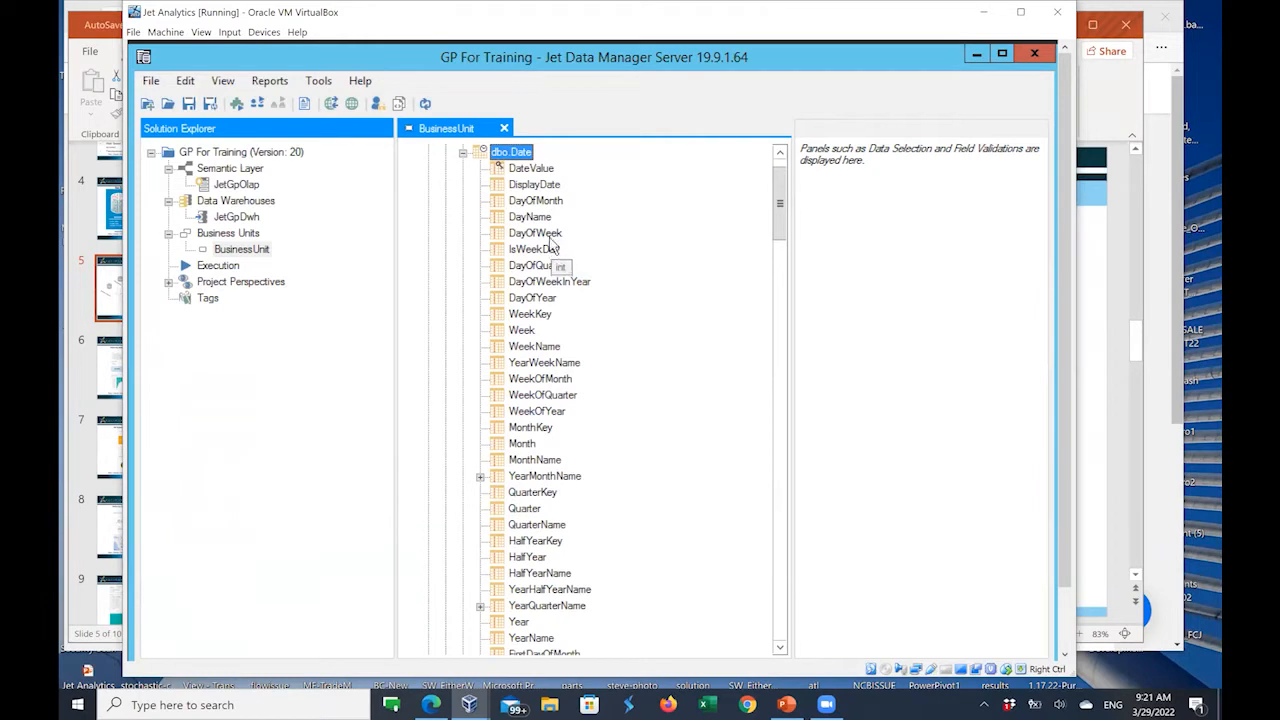
scroll(549, 245, up, 1)
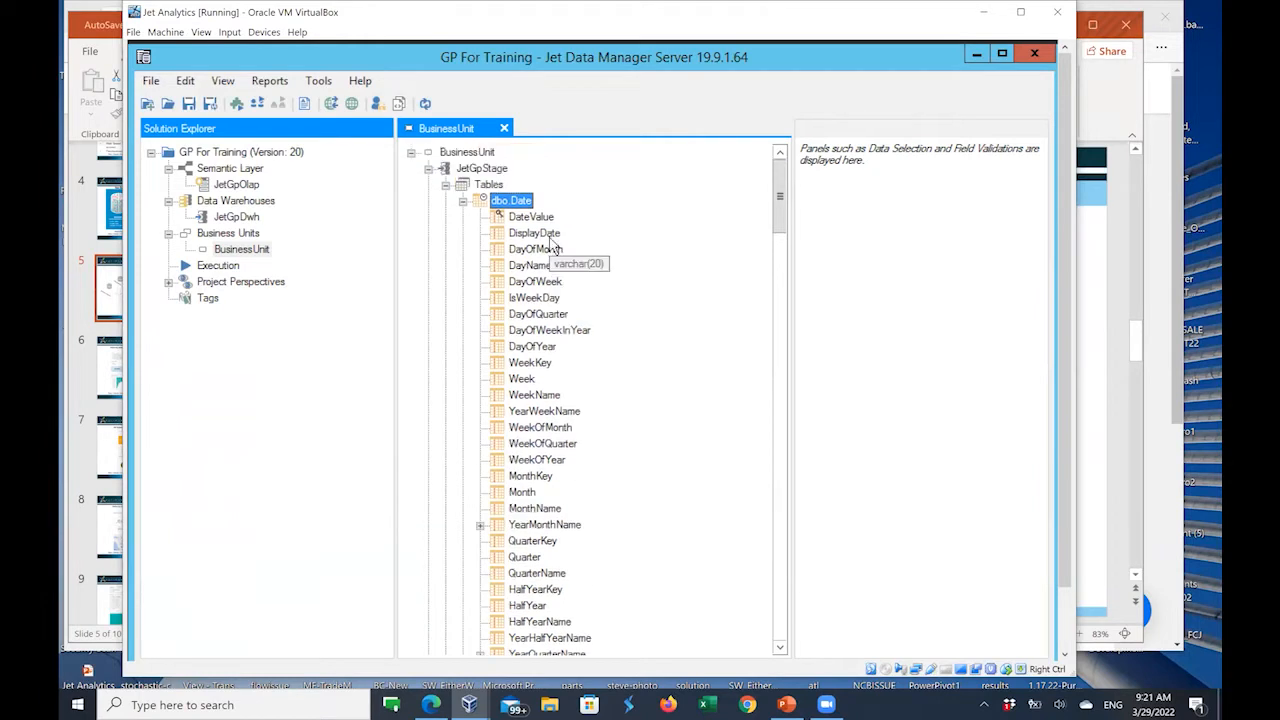
right_click(486, 210)
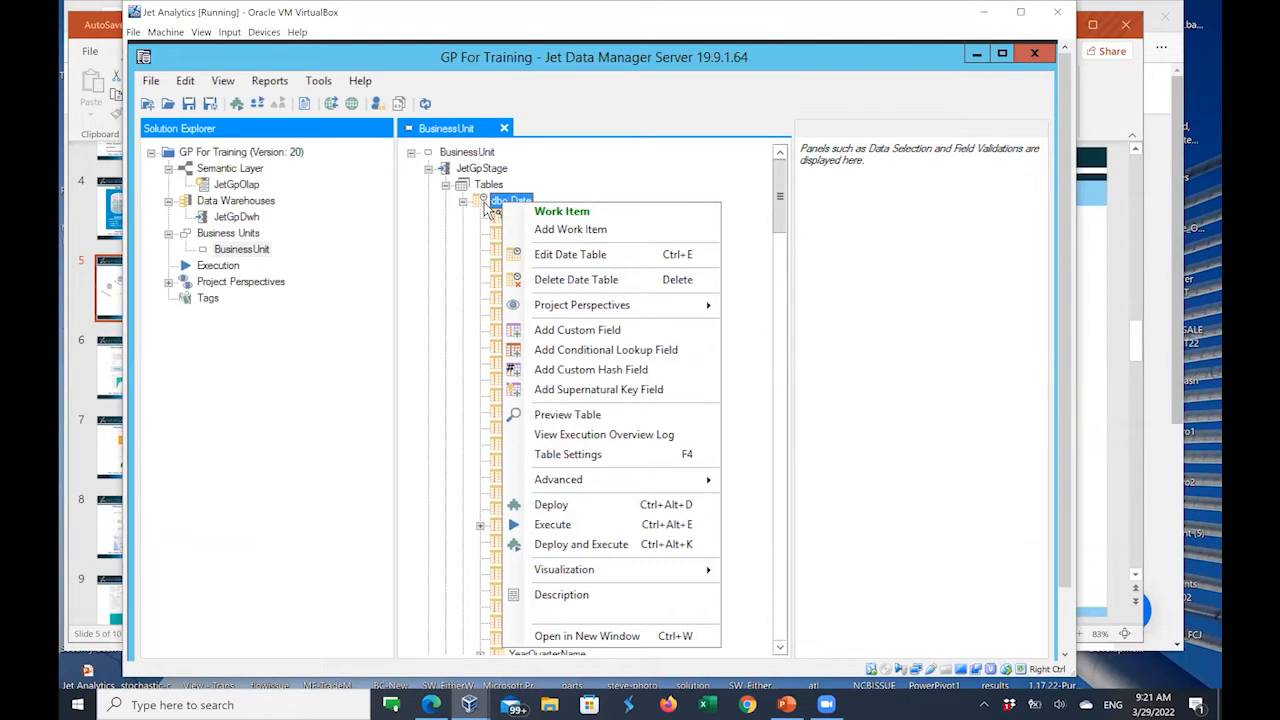
click(567, 418)
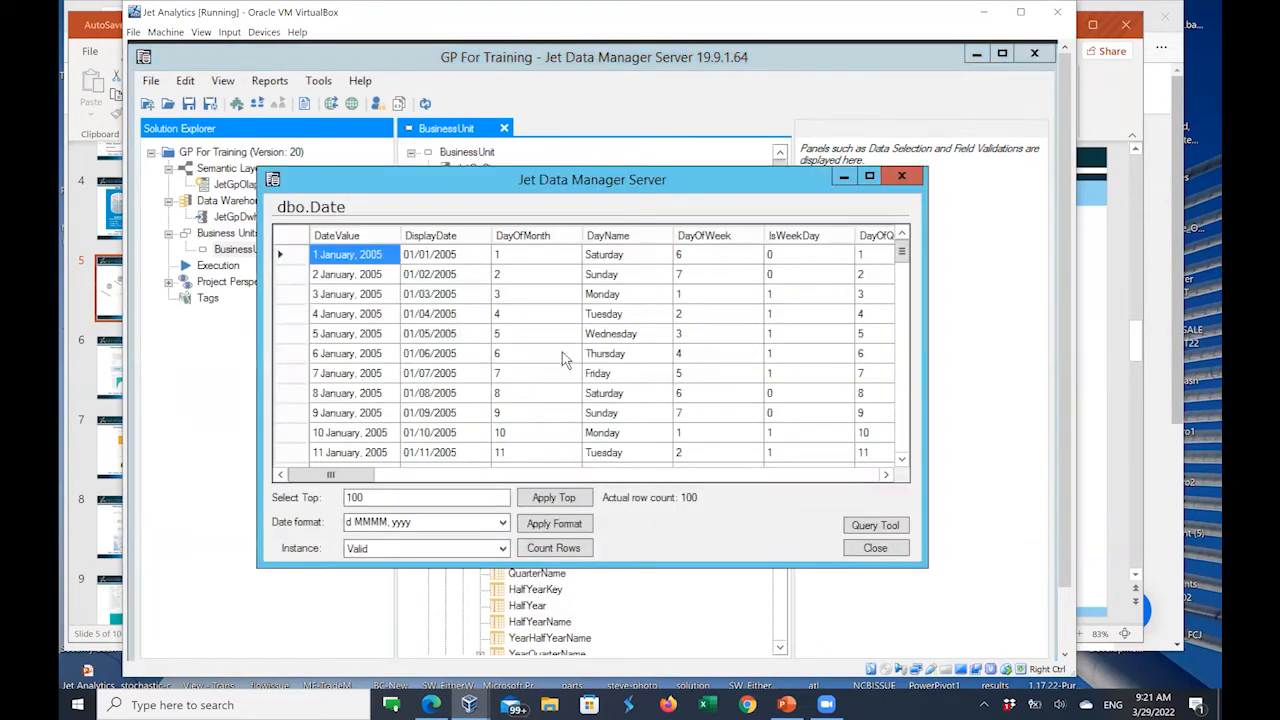
click(901, 176)
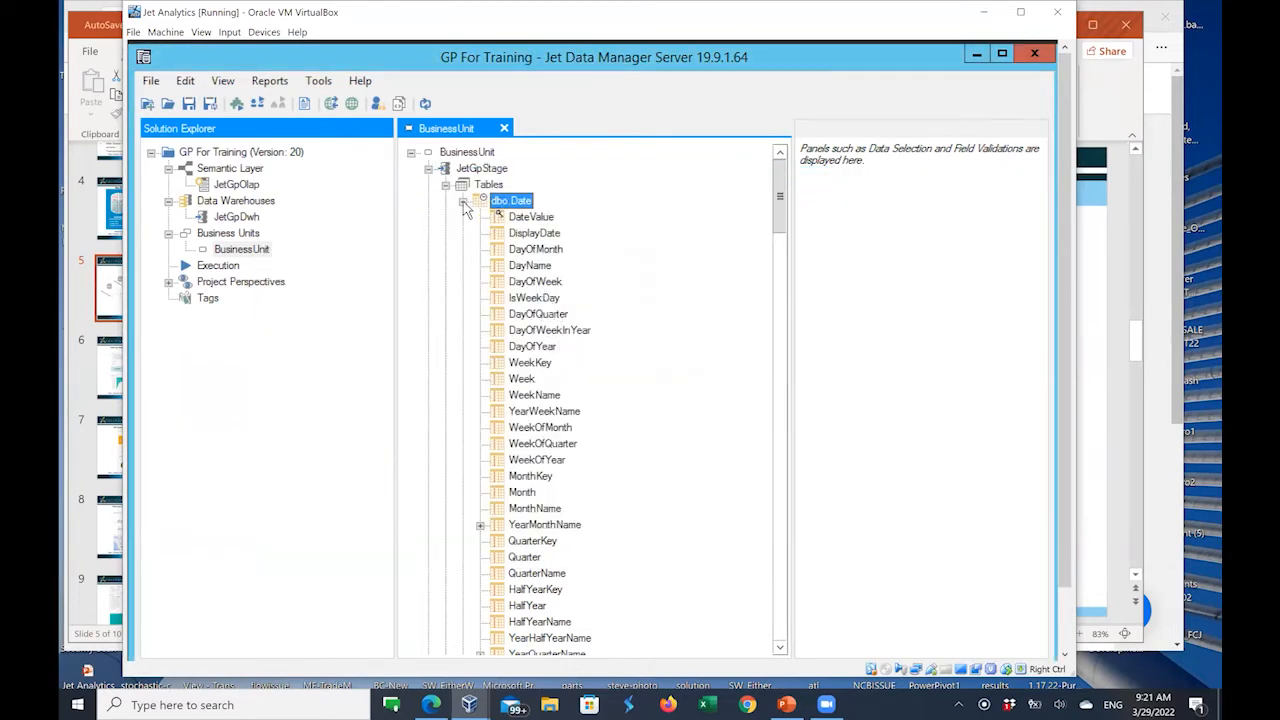
Step: Collapse the JetGpStage and Data Sources nodes and open the JetGpDwh data warehouse beside the business unit
click(429, 169)
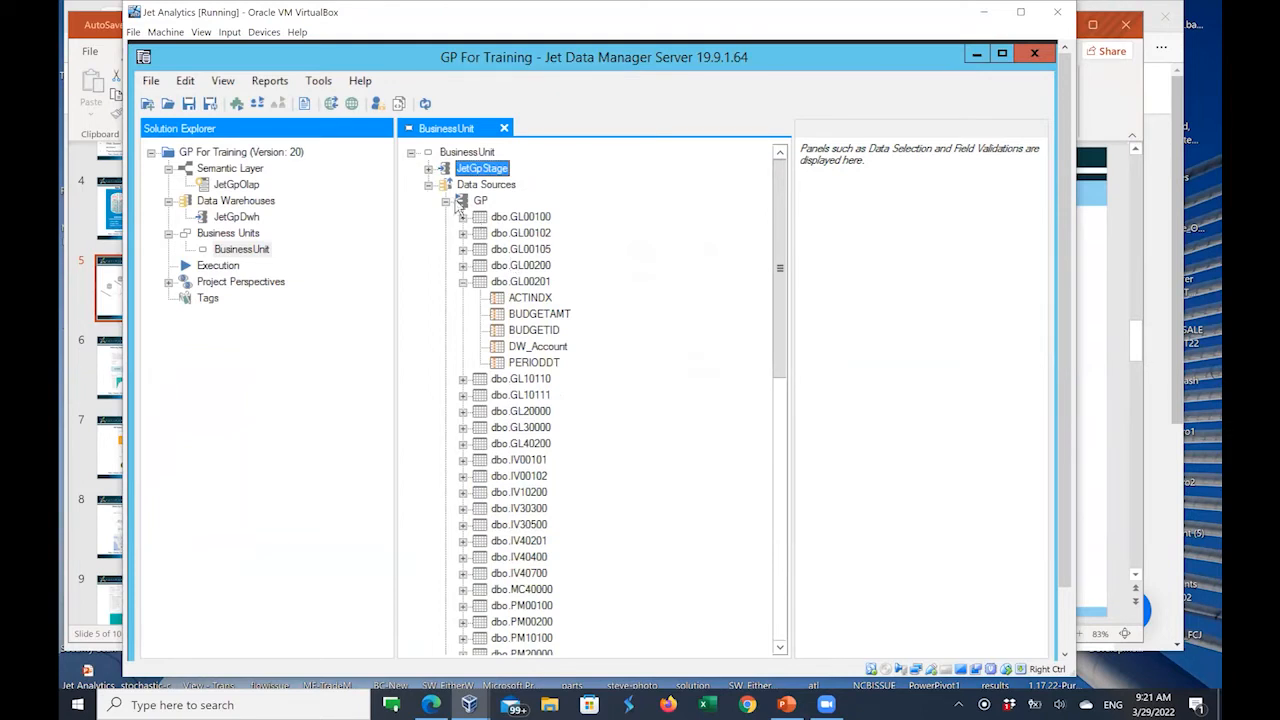
click(429, 185)
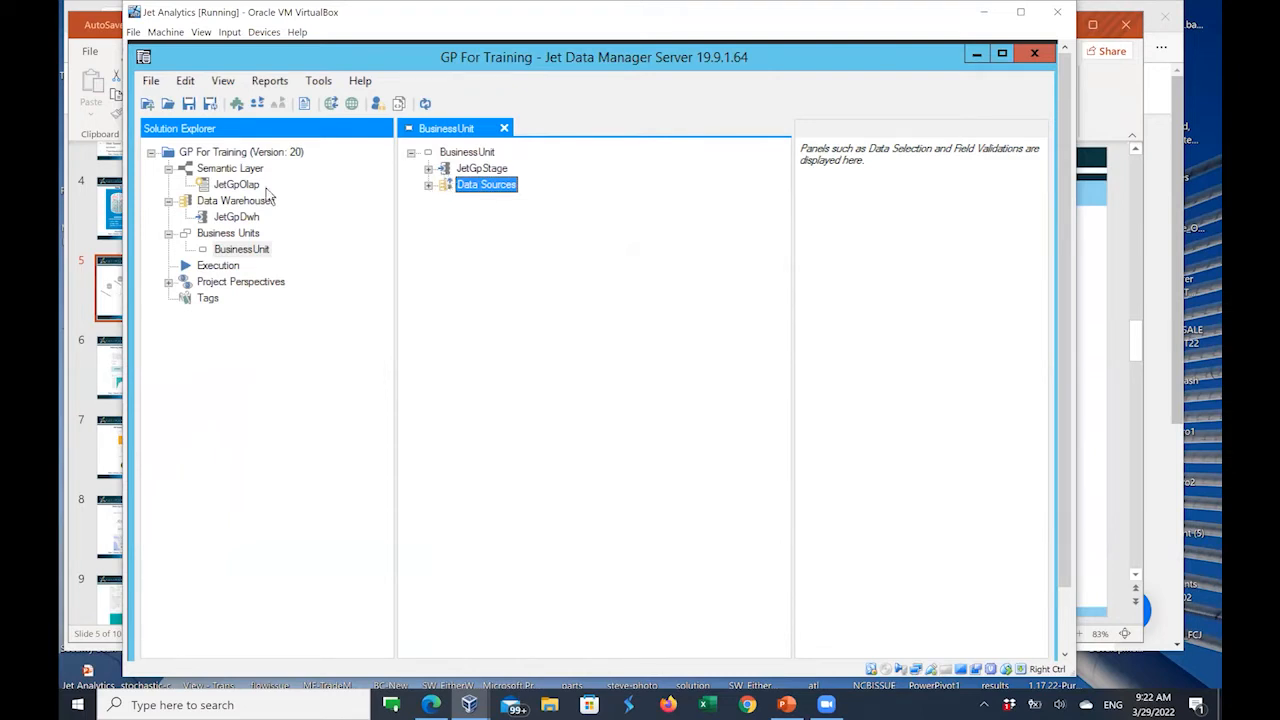
double_click(220, 218)
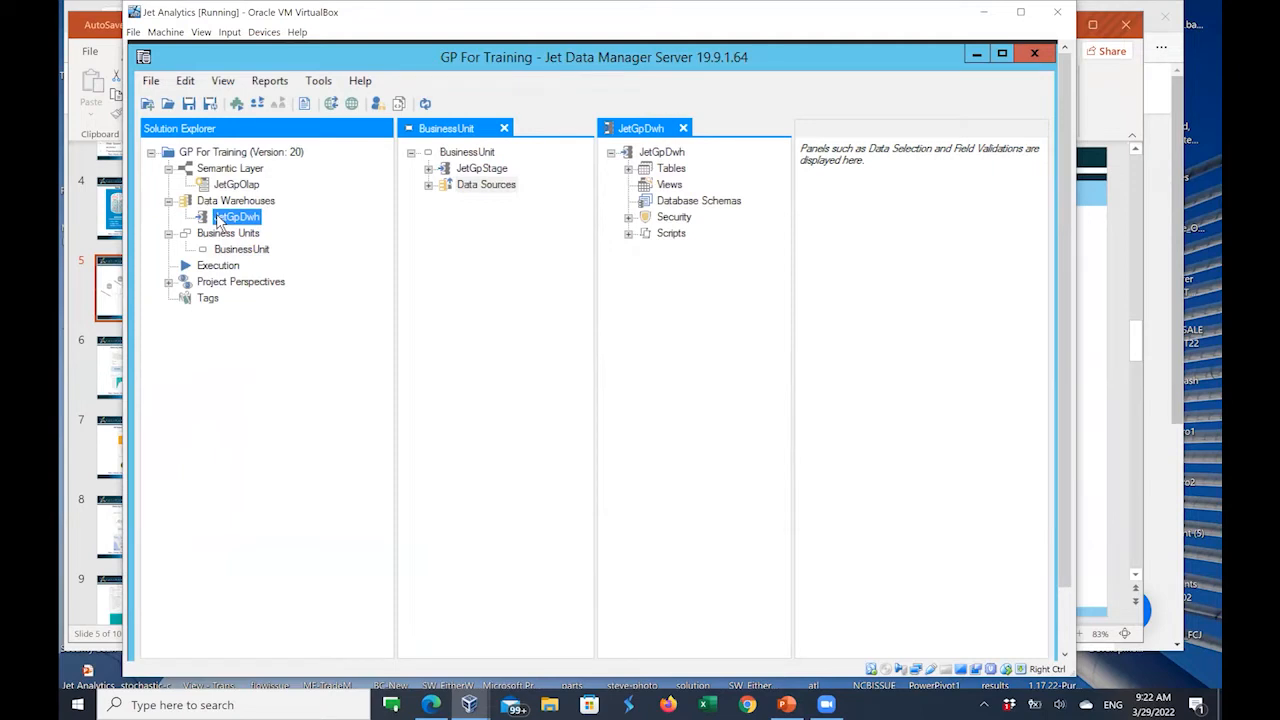
Step: Glance at the JetGpDwh table list, collapse it, and point out the warehouse, the business unit, Tables and Views
click(629, 170)
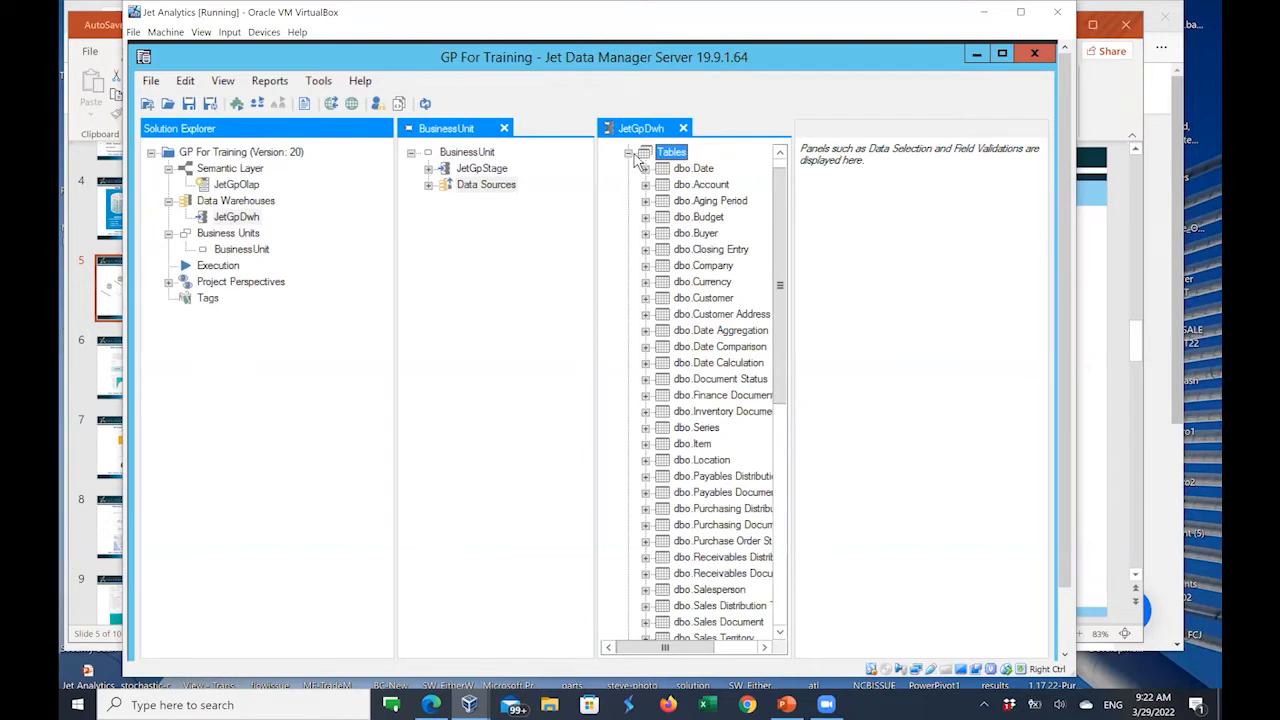
click(632, 153)
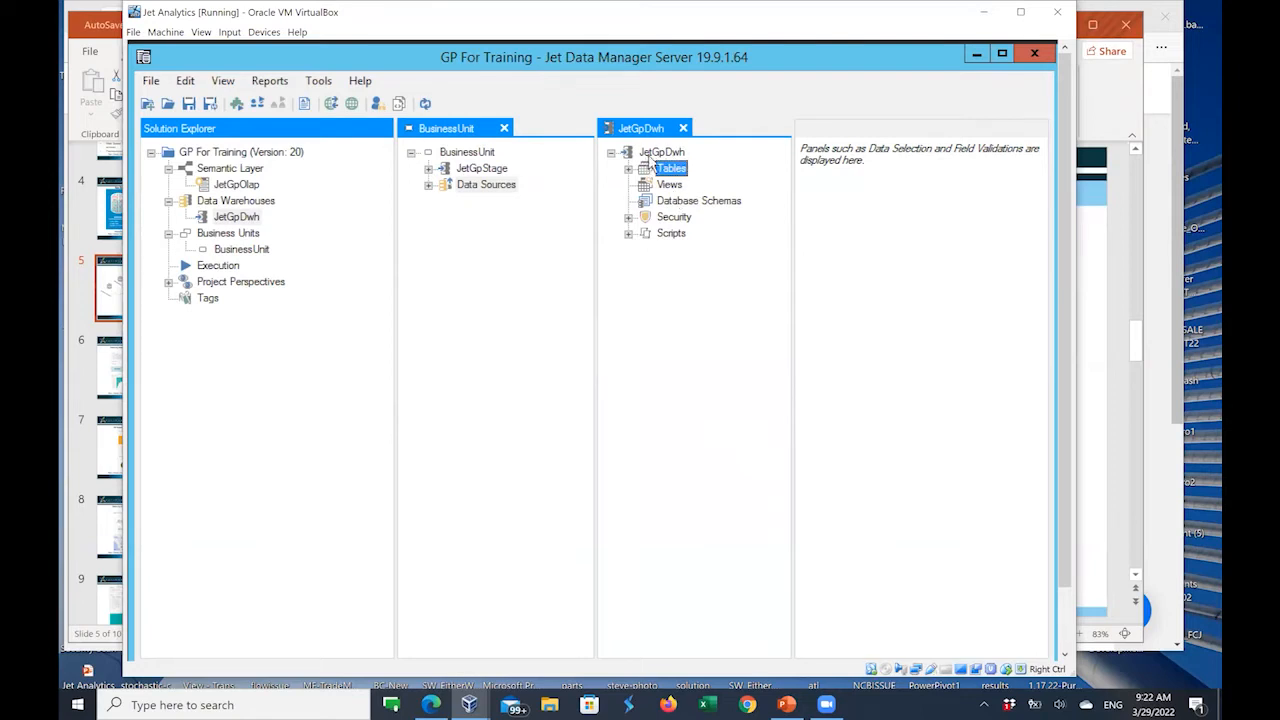
click(660, 152)
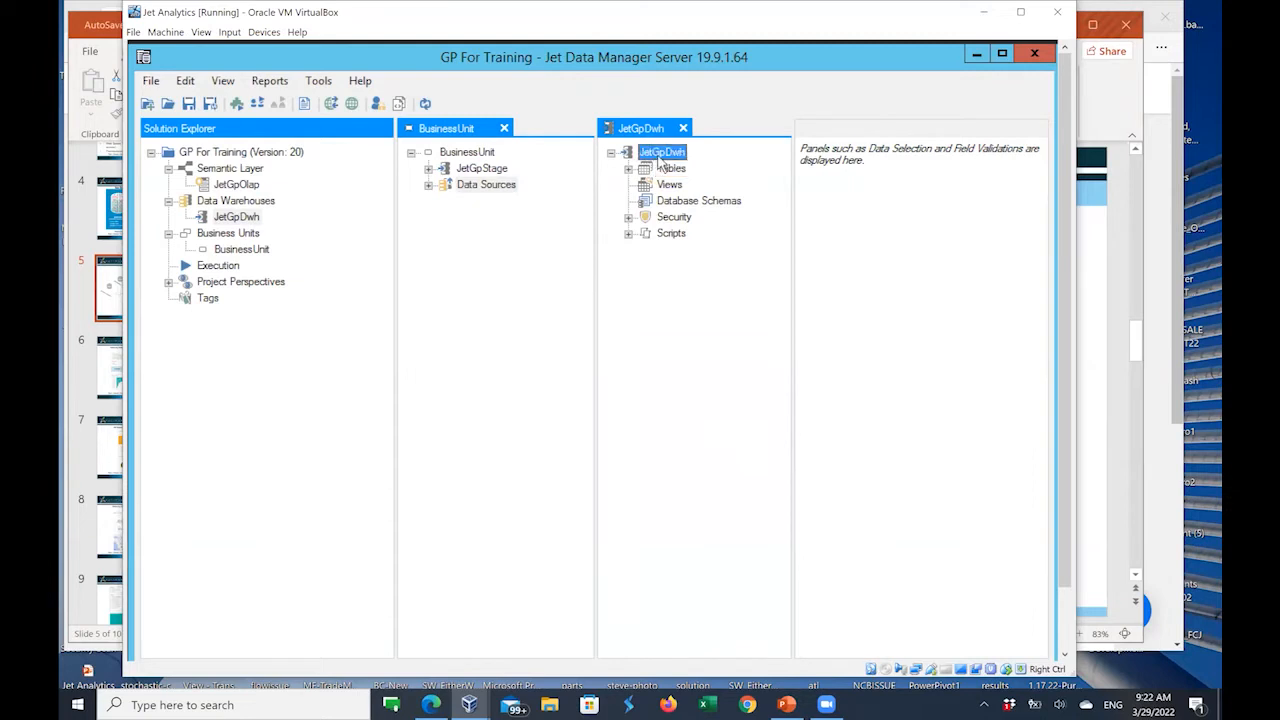
click(449, 153)
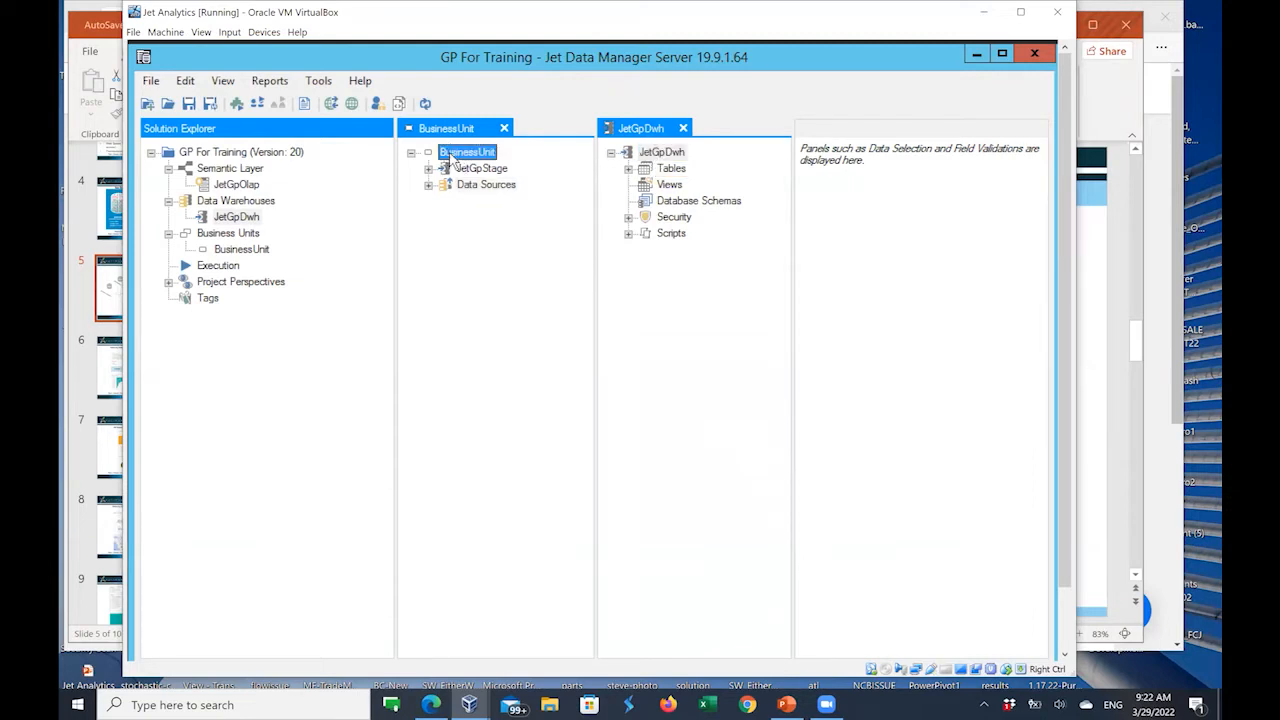
click(666, 170)
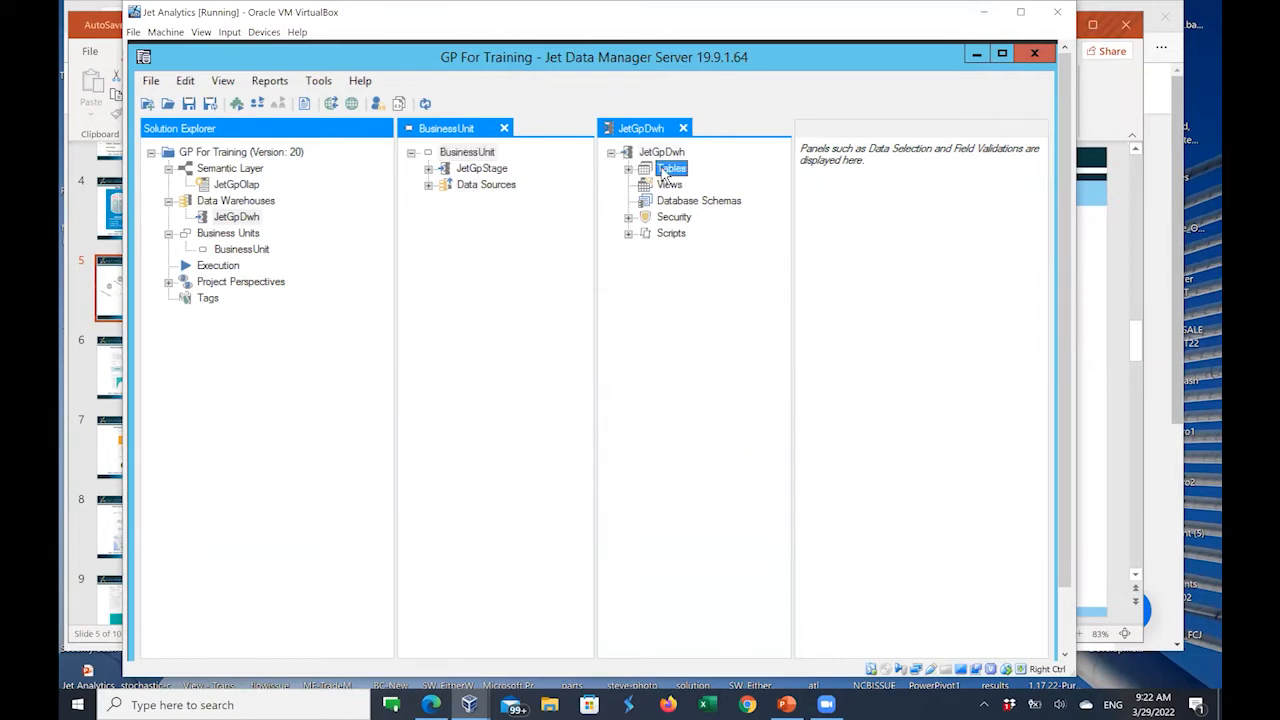
click(665, 186)
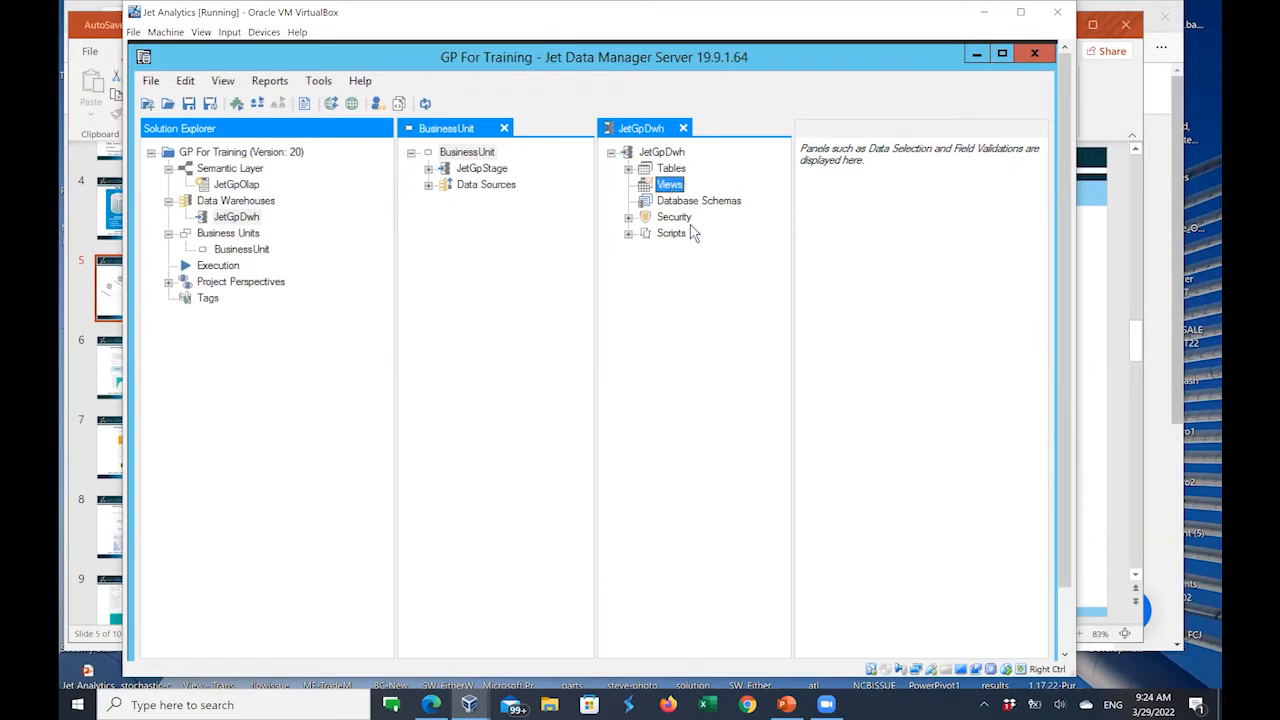
Step: Expand the Tables list of the JetGpDwh warehouse, look through its dimension and transaction tables, and collapse the list
click(628, 168)
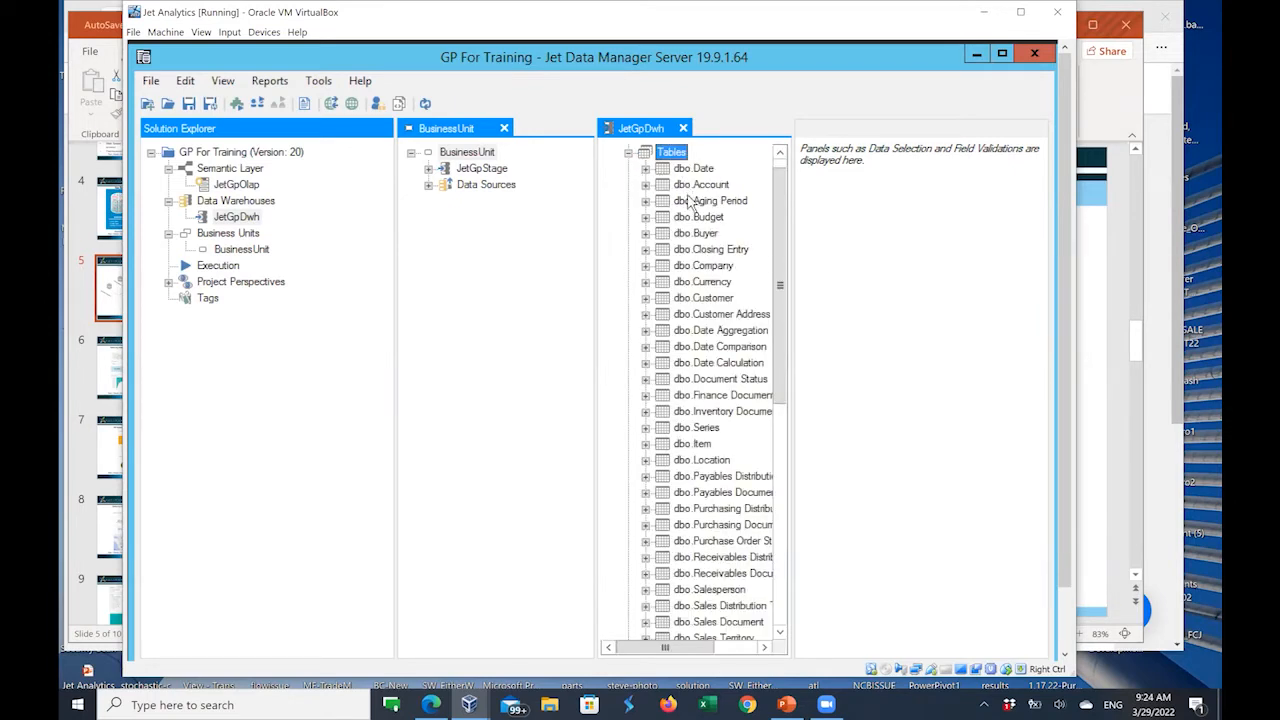
scroll(688, 200, down, 5)
scroll(688, 203, down, 1)
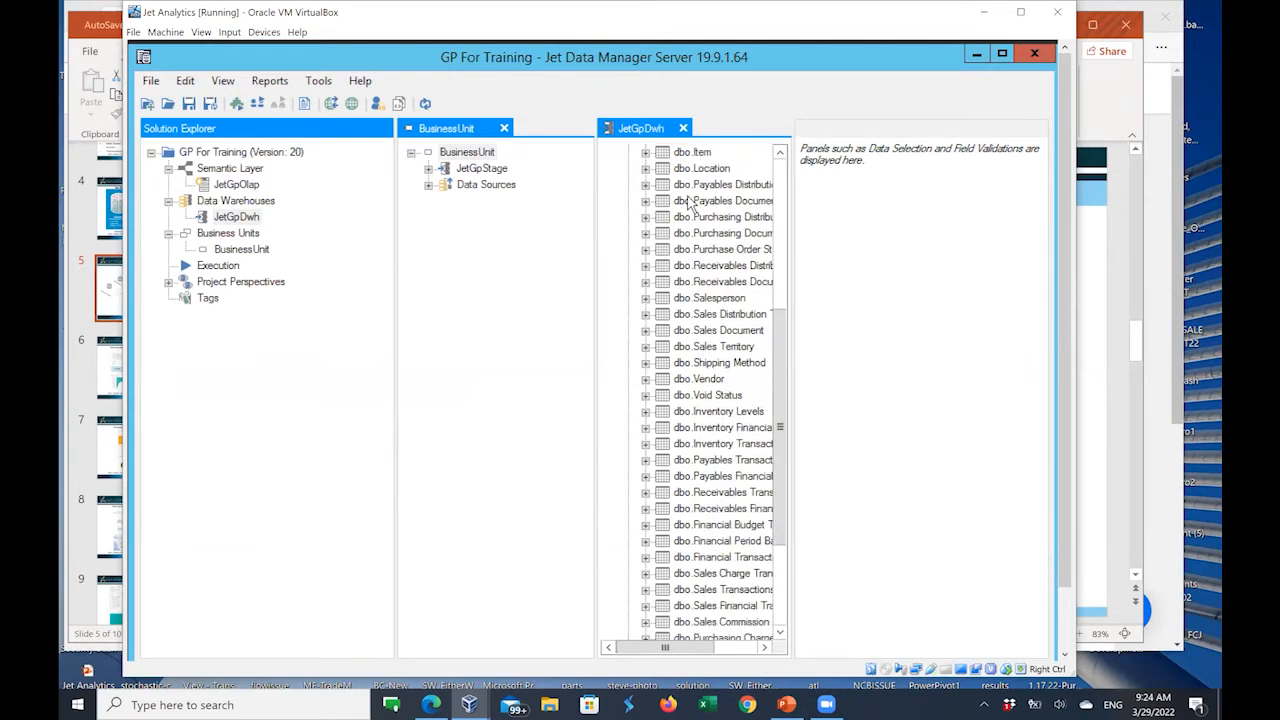
scroll(688, 203, up, 6)
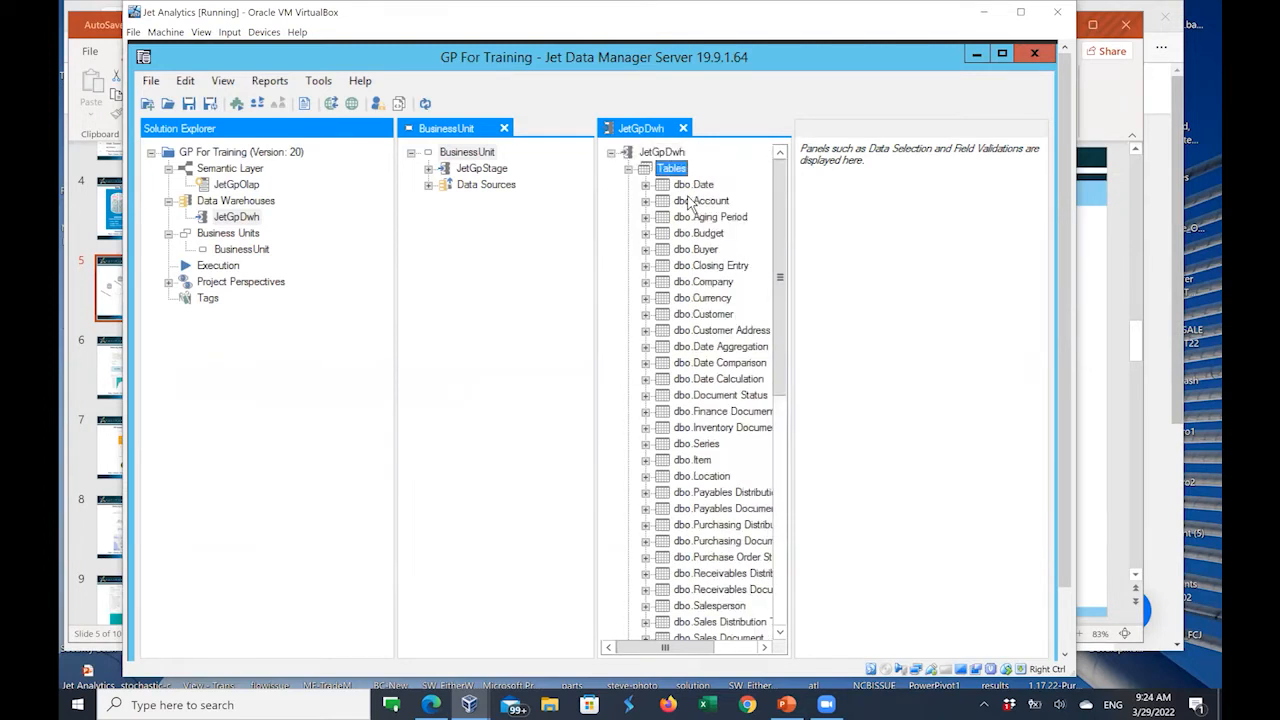
click(628, 170)
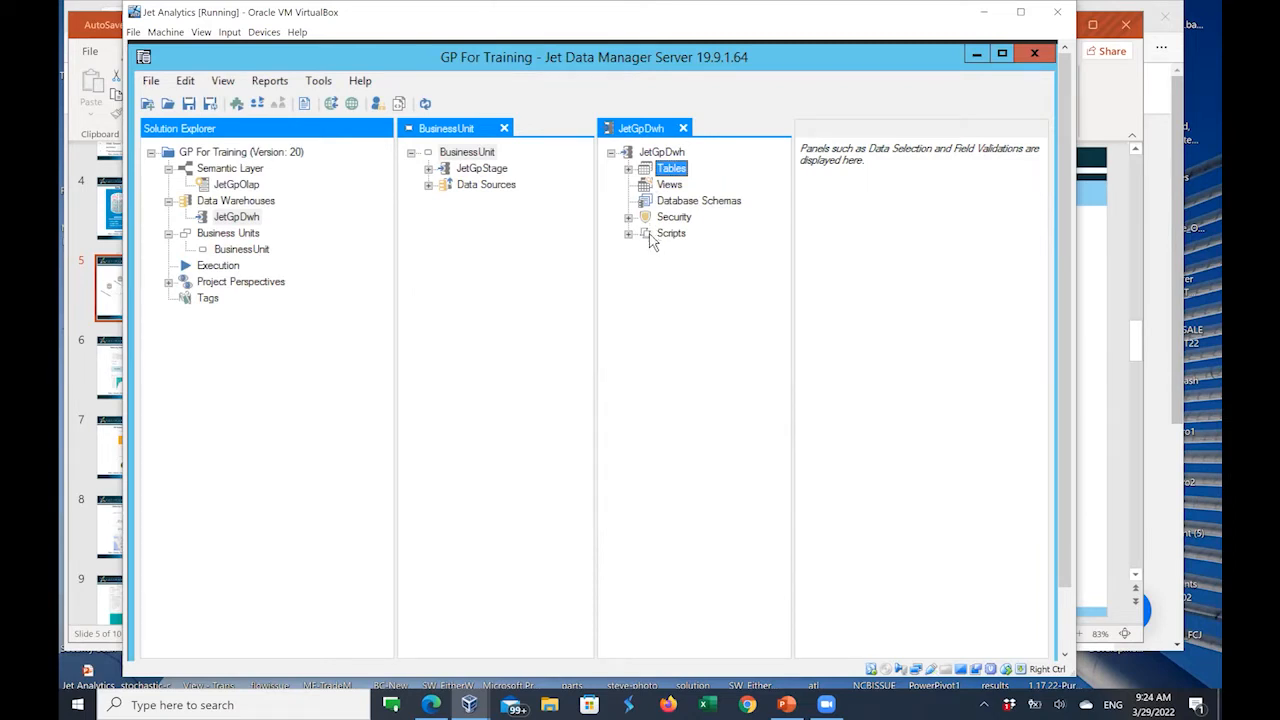
Step: Expand the warehouse's Security node, point out Scripts, and close the BusinessUnit view
click(628, 218)
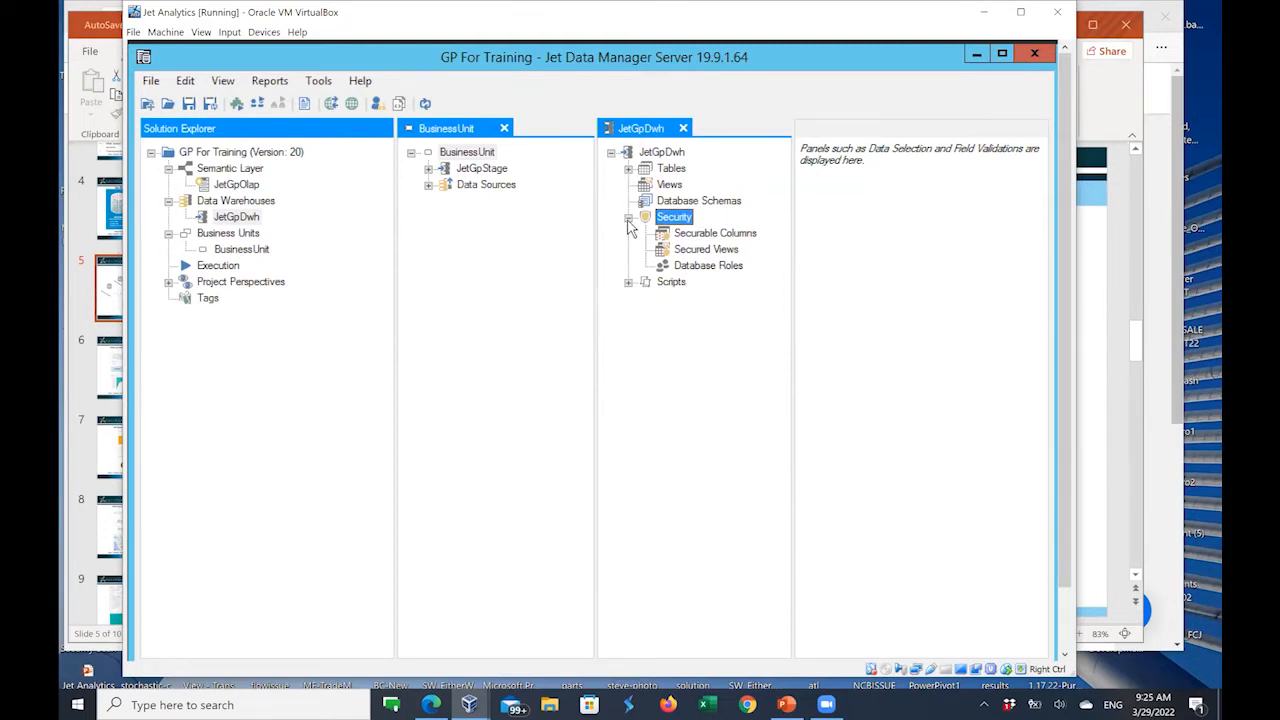
click(665, 288)
click(505, 129)
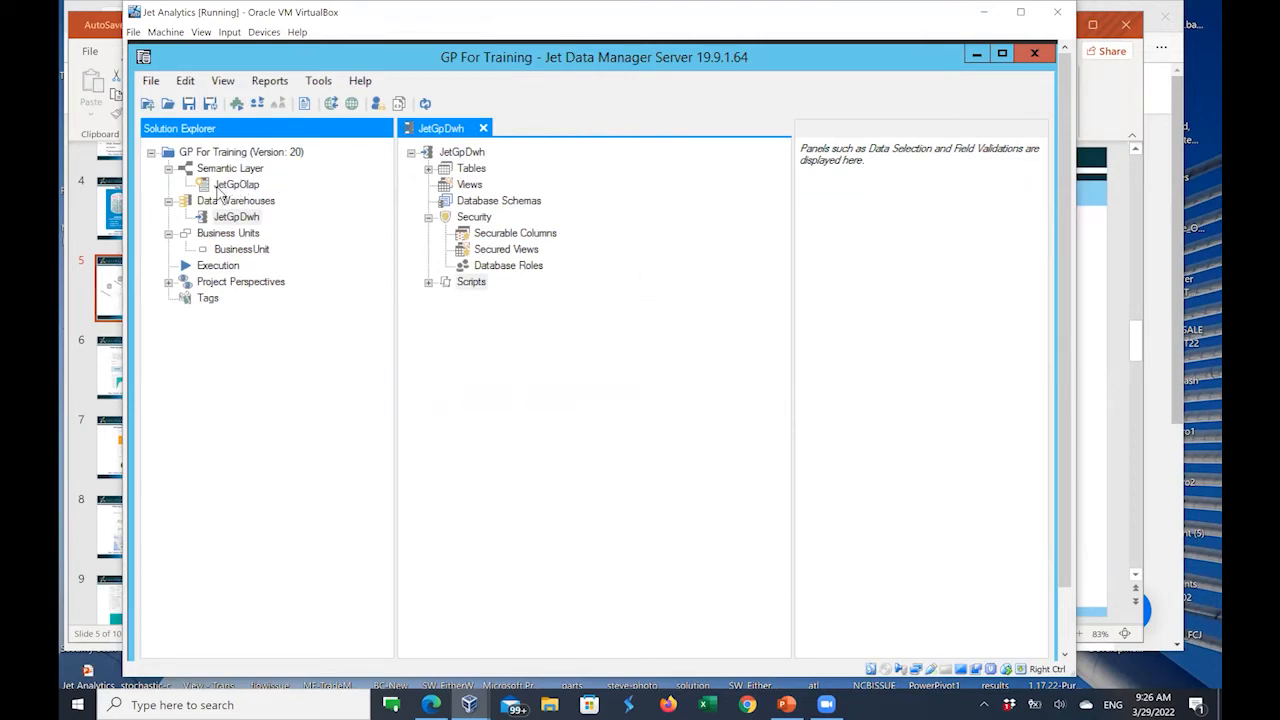
Step: Open the JetGpOlap semantic layer and collapse its Cubes and Dimensions lists
double_click(222, 186)
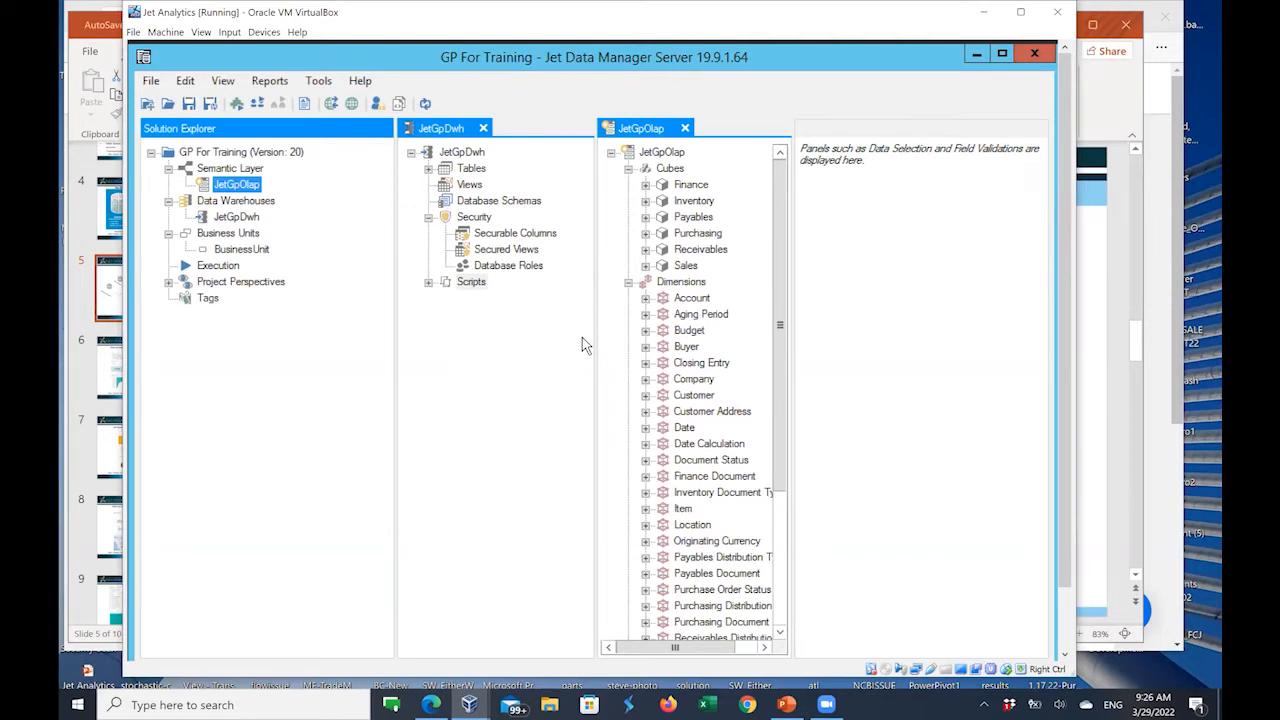
click(628, 169)
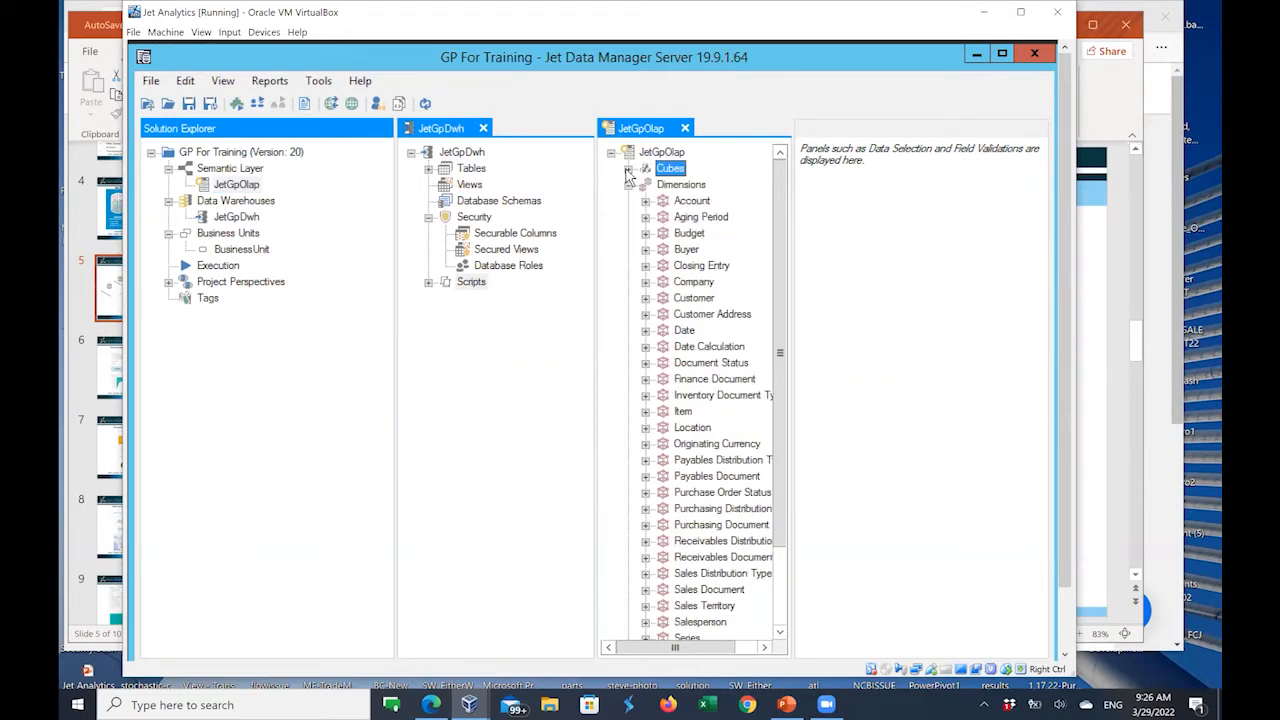
click(628, 186)
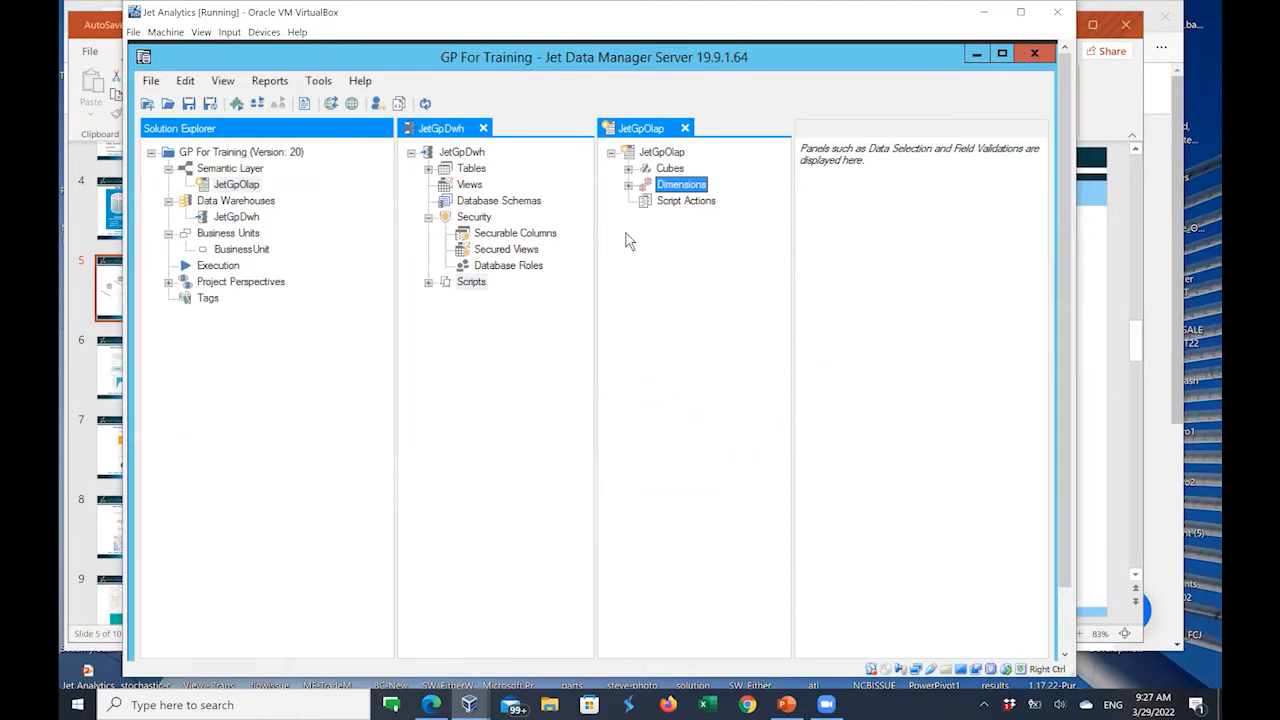
click(650, 255)
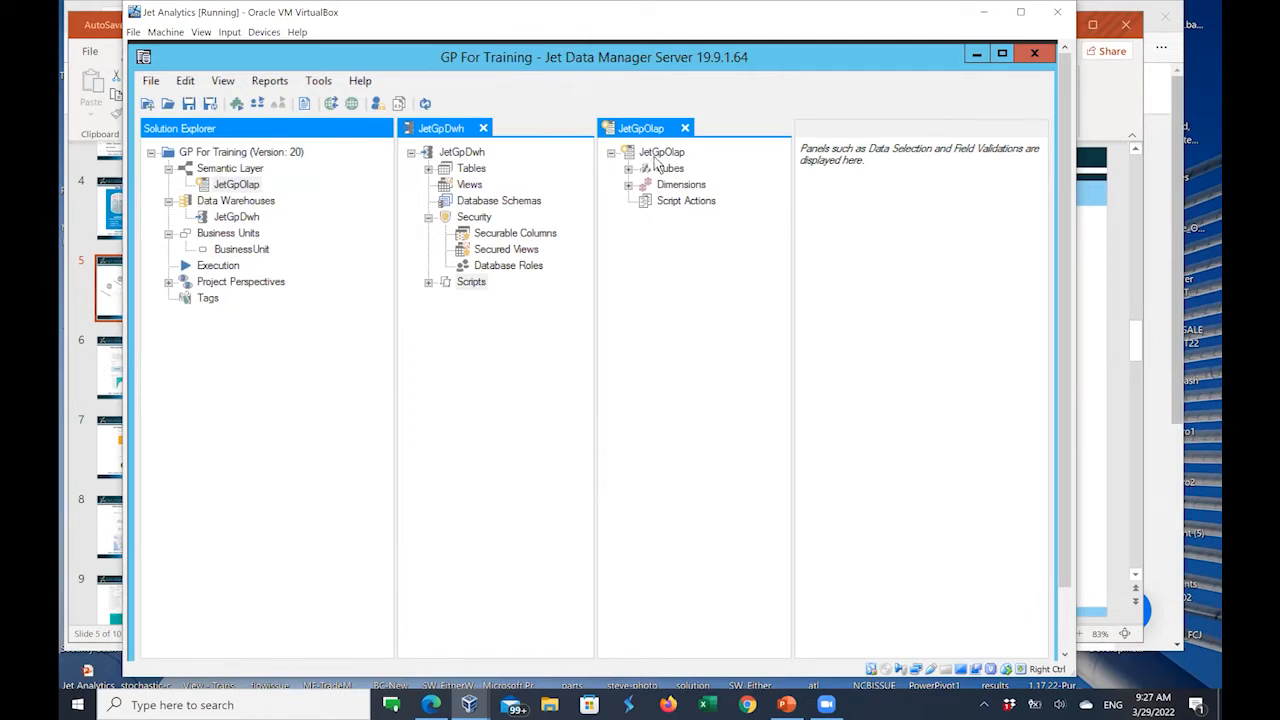
Step: Review the commands available for the JetGpOlap server, such as Edit OLAP Server, without running any
click(658, 157)
right_click(659, 163)
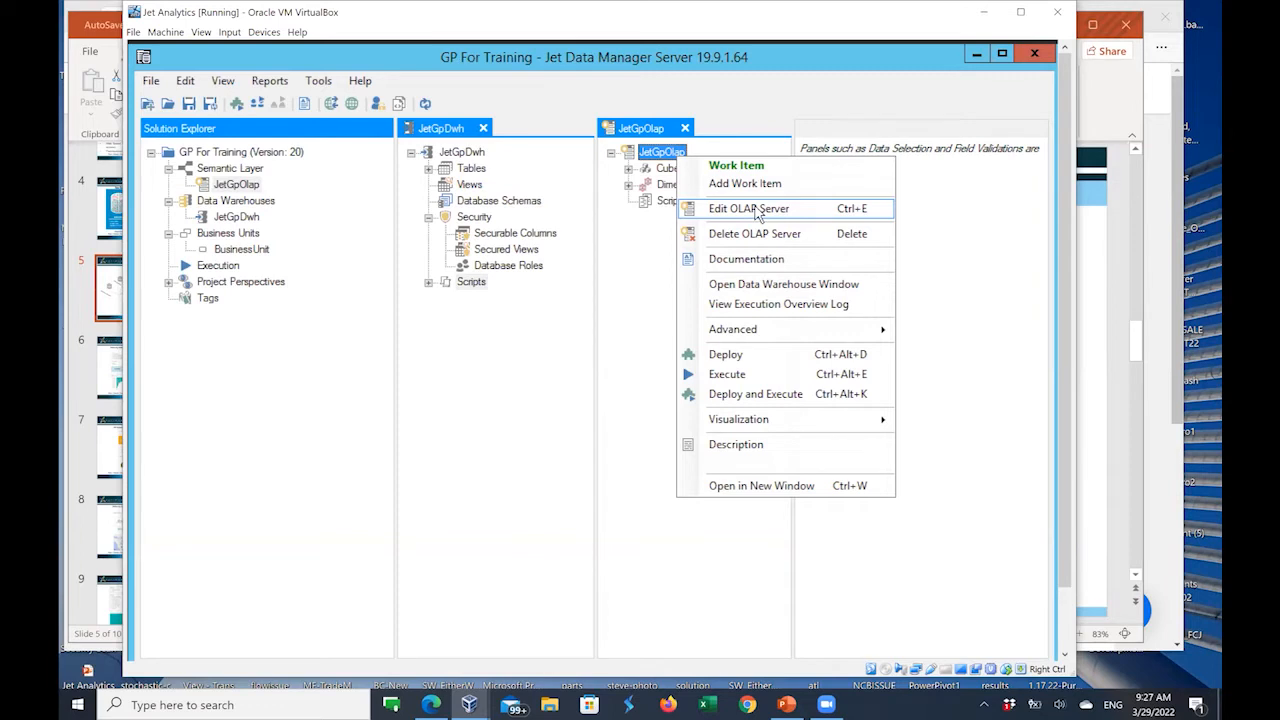
click(621, 281)
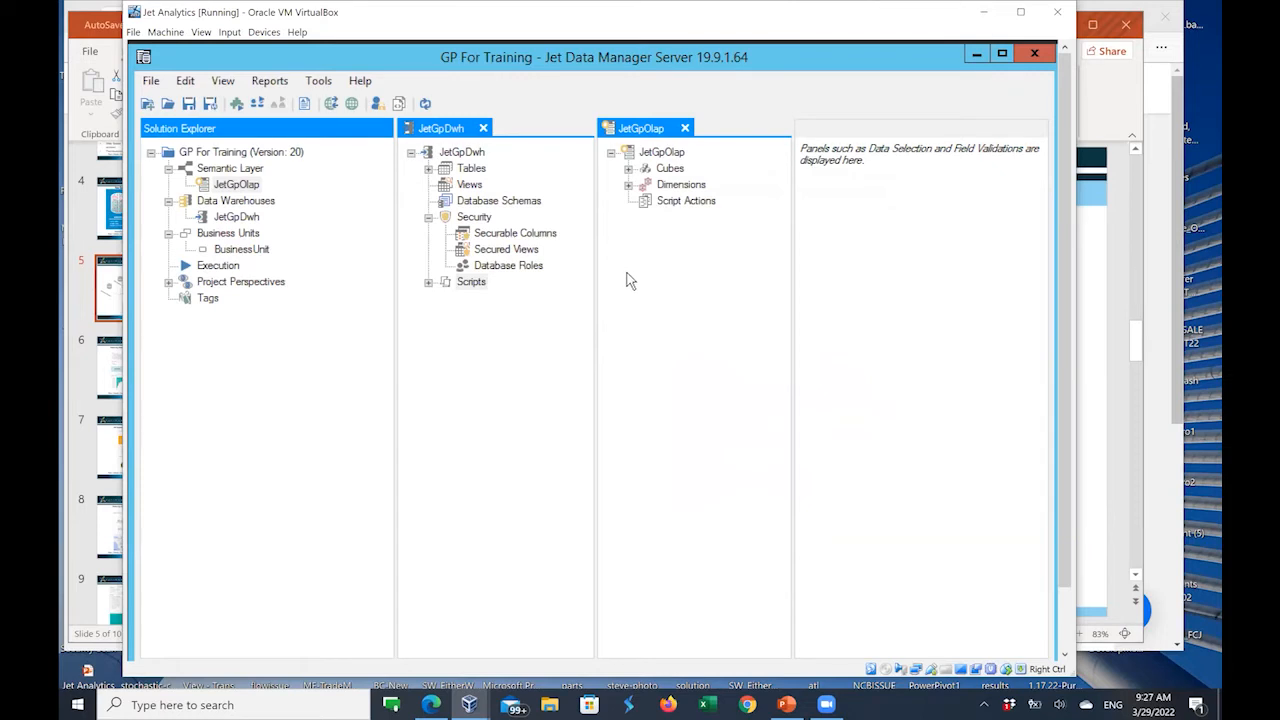
Step: Point out the Cubes, Dimensions and Script Actions nodes of JetGpOlap
click(676, 170)
click(683, 188)
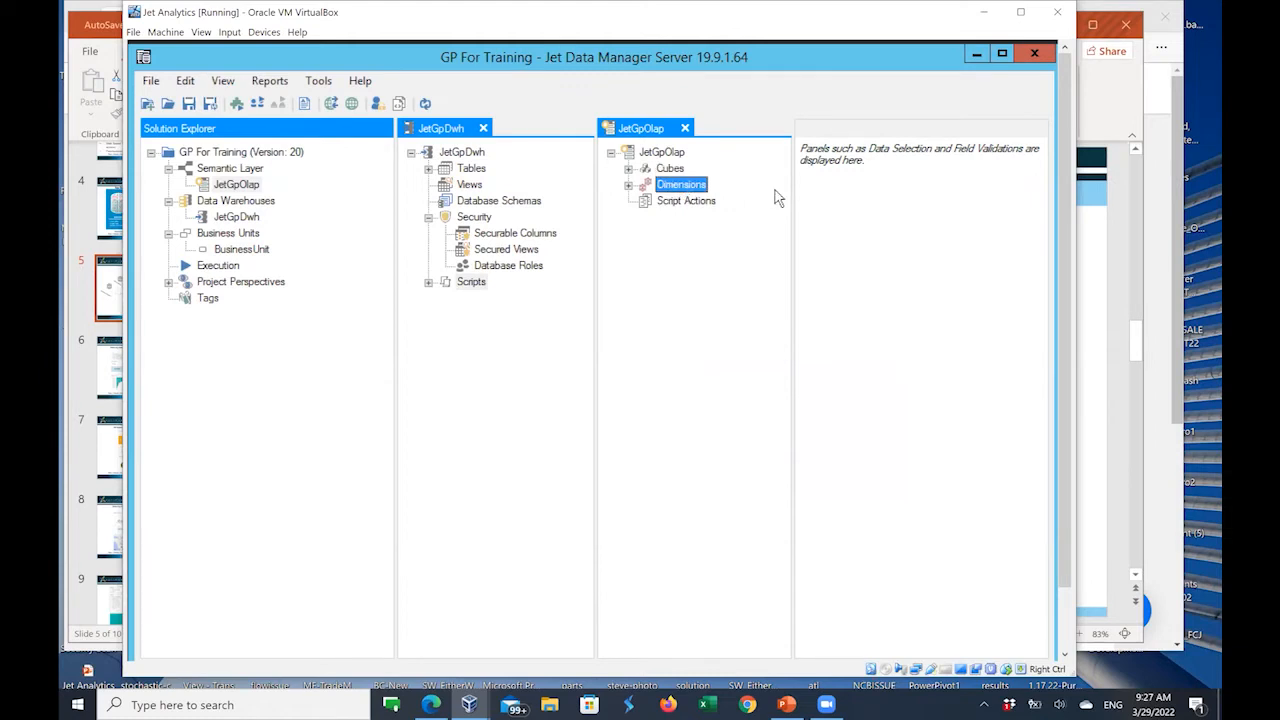
click(684, 202)
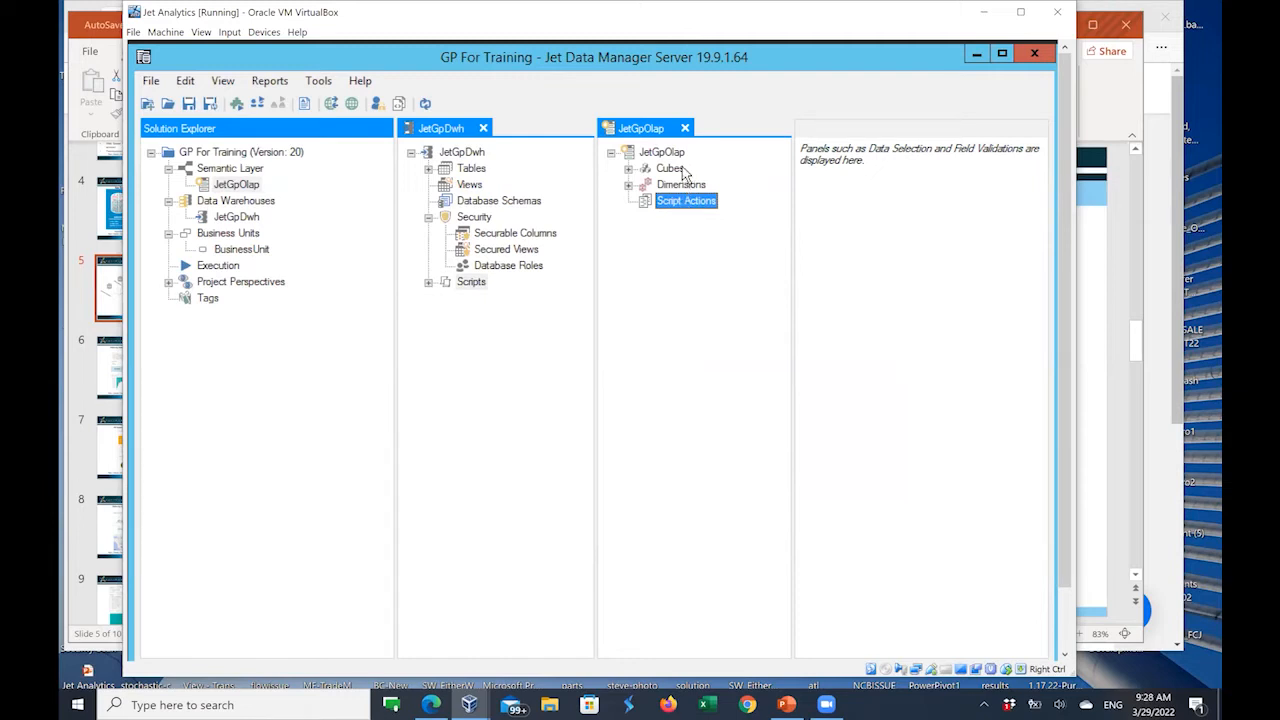
click(685, 170)
click(687, 188)
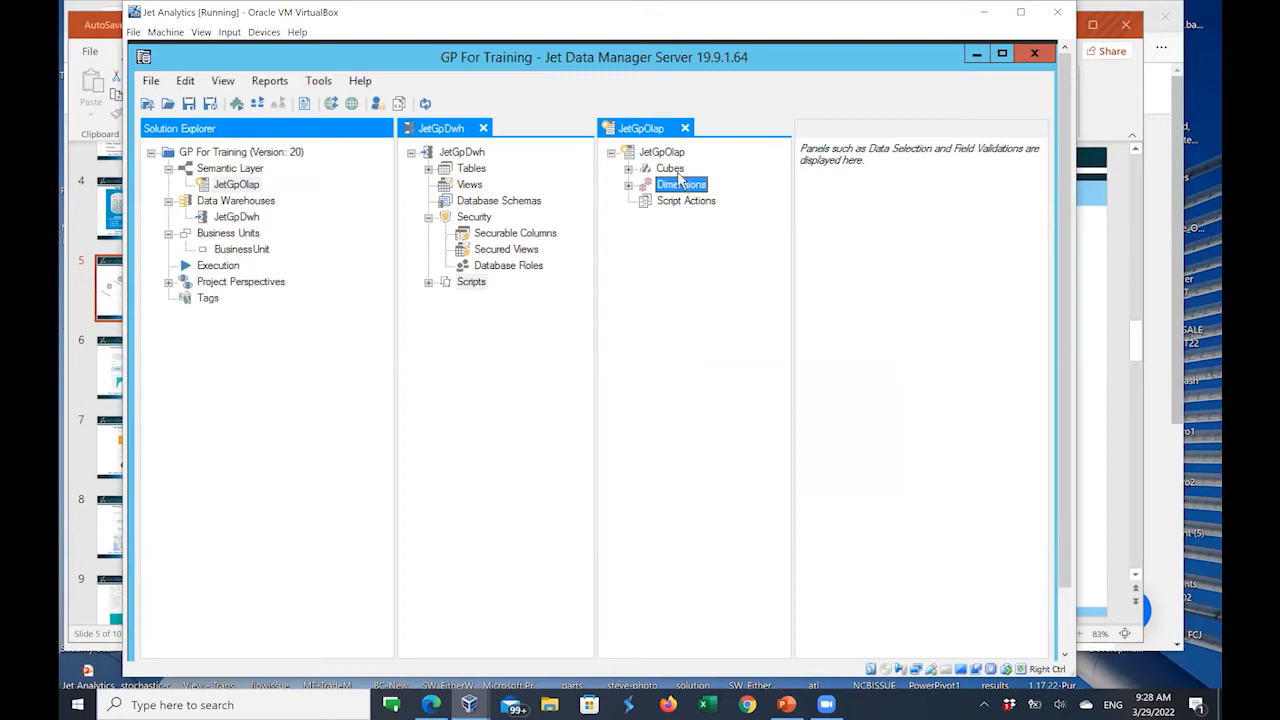
click(675, 170)
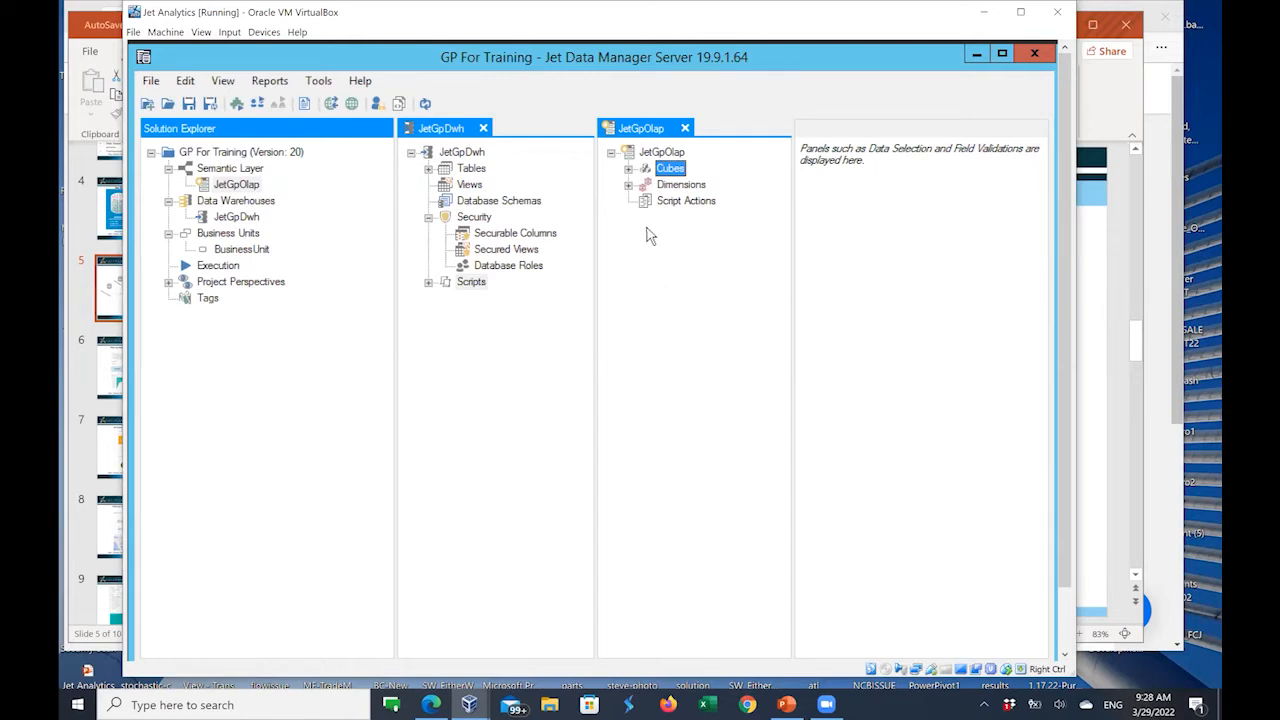
Step: Expand the Cubes list and point out the Finance, Inventory, Payables, Purchasing, Receivables and Sales cubes in turn
click(629, 170)
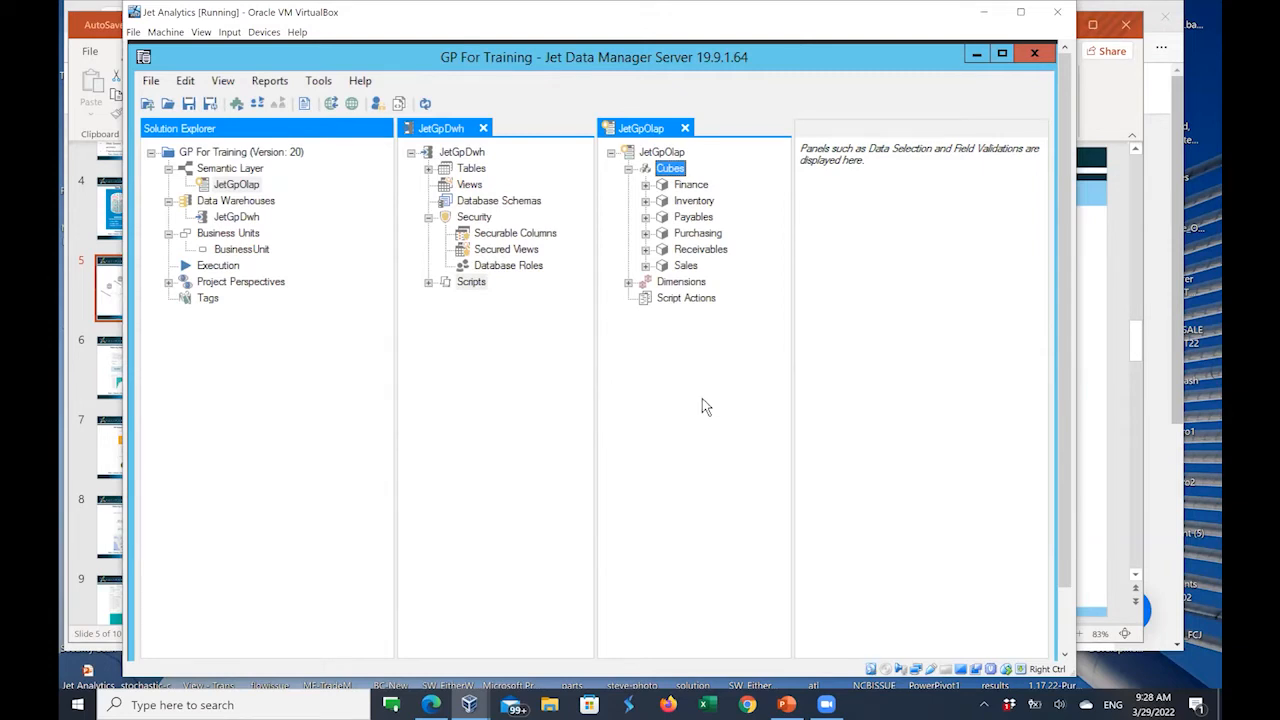
click(686, 186)
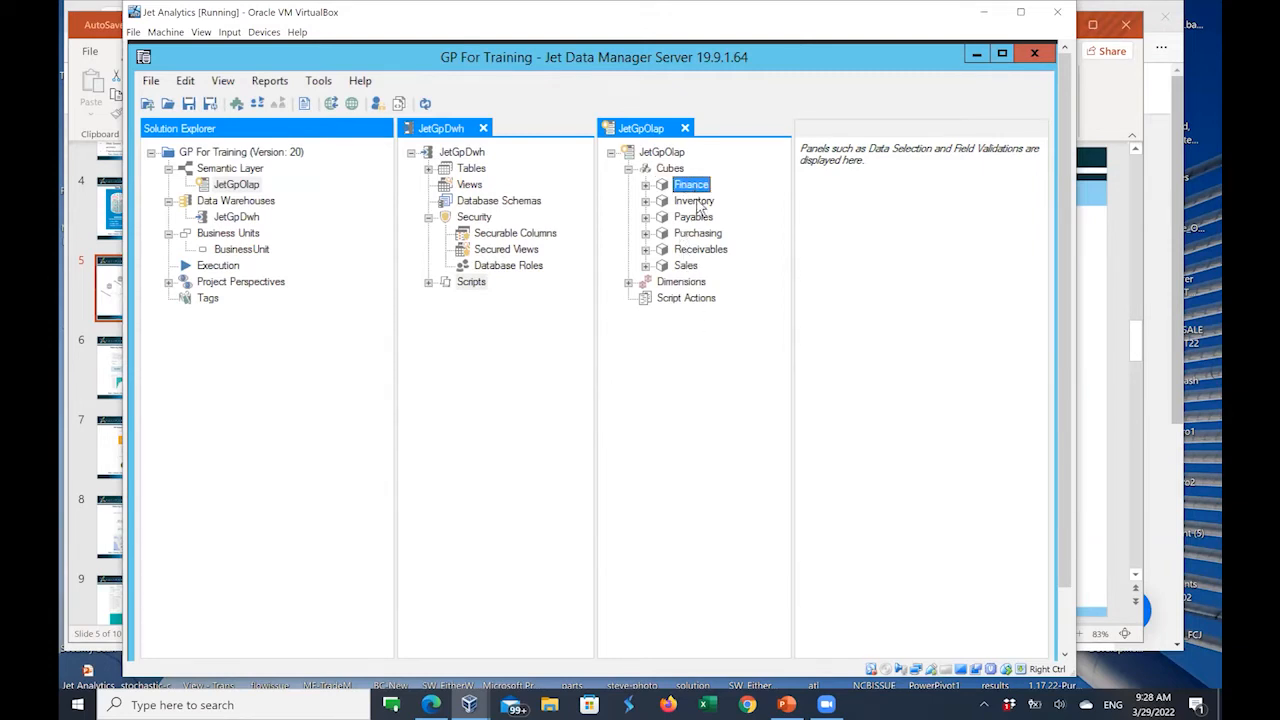
click(699, 203)
click(703, 218)
click(703, 235)
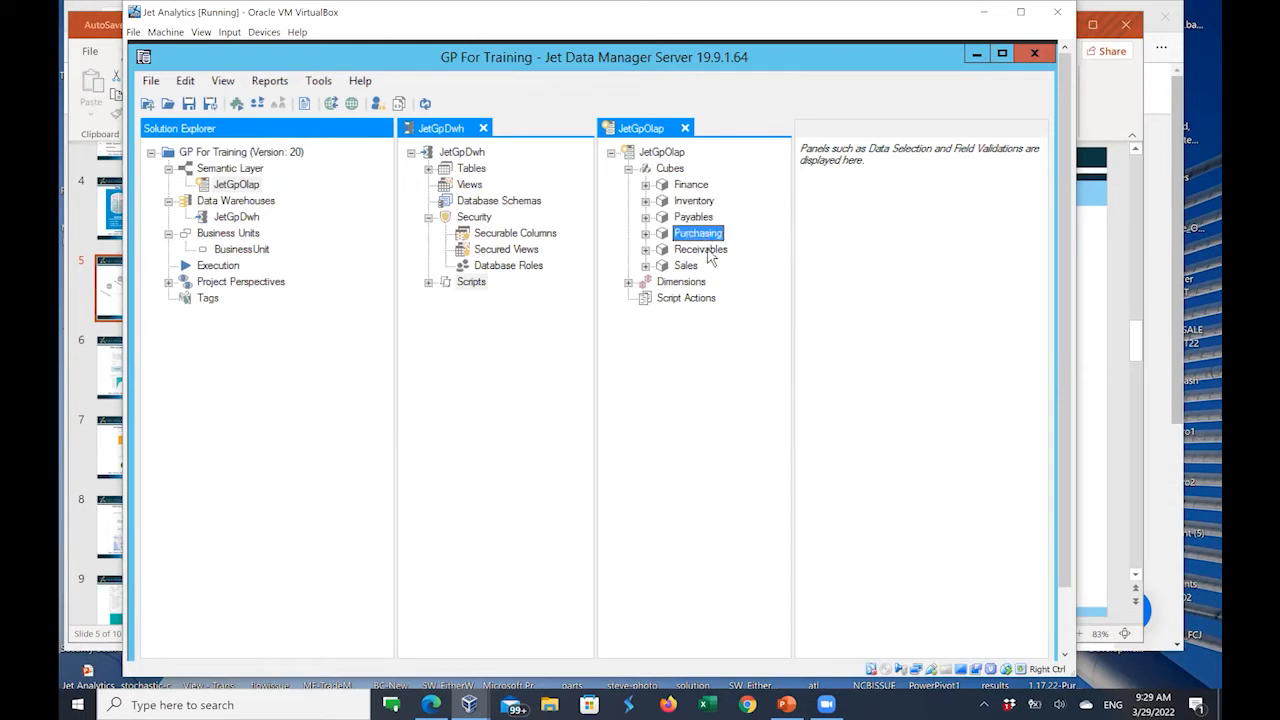
click(706, 251)
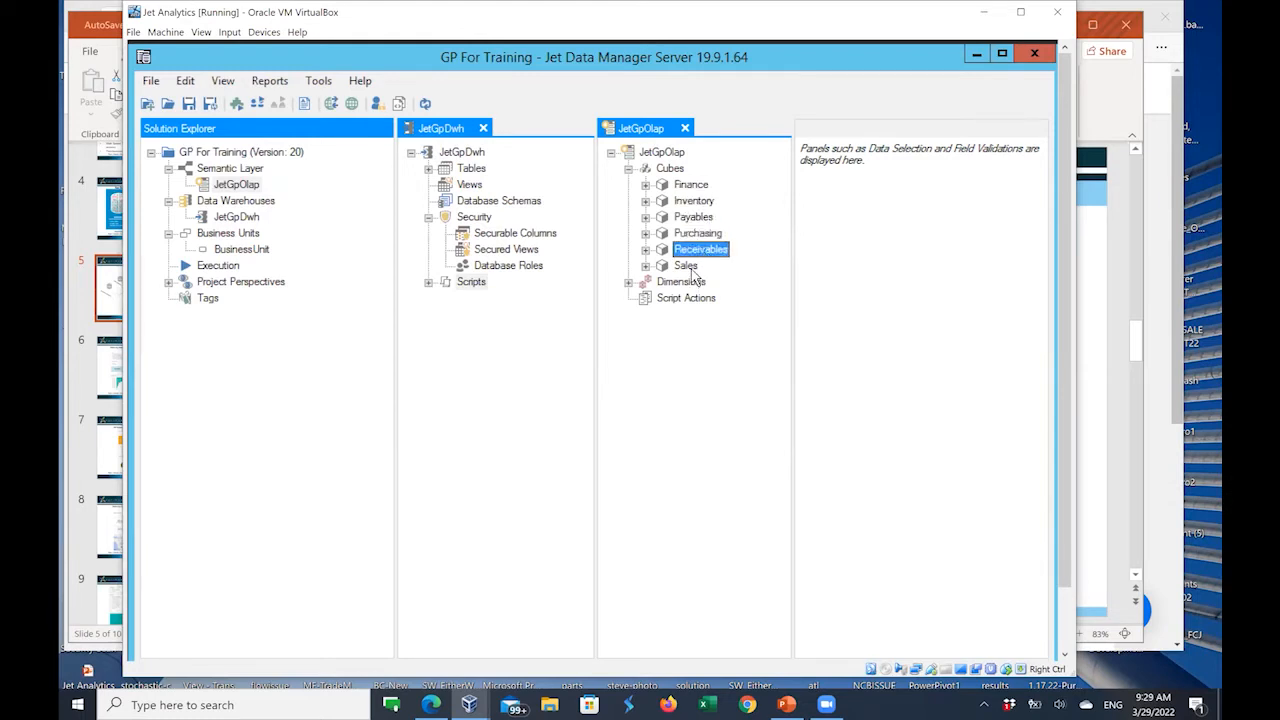
click(688, 267)
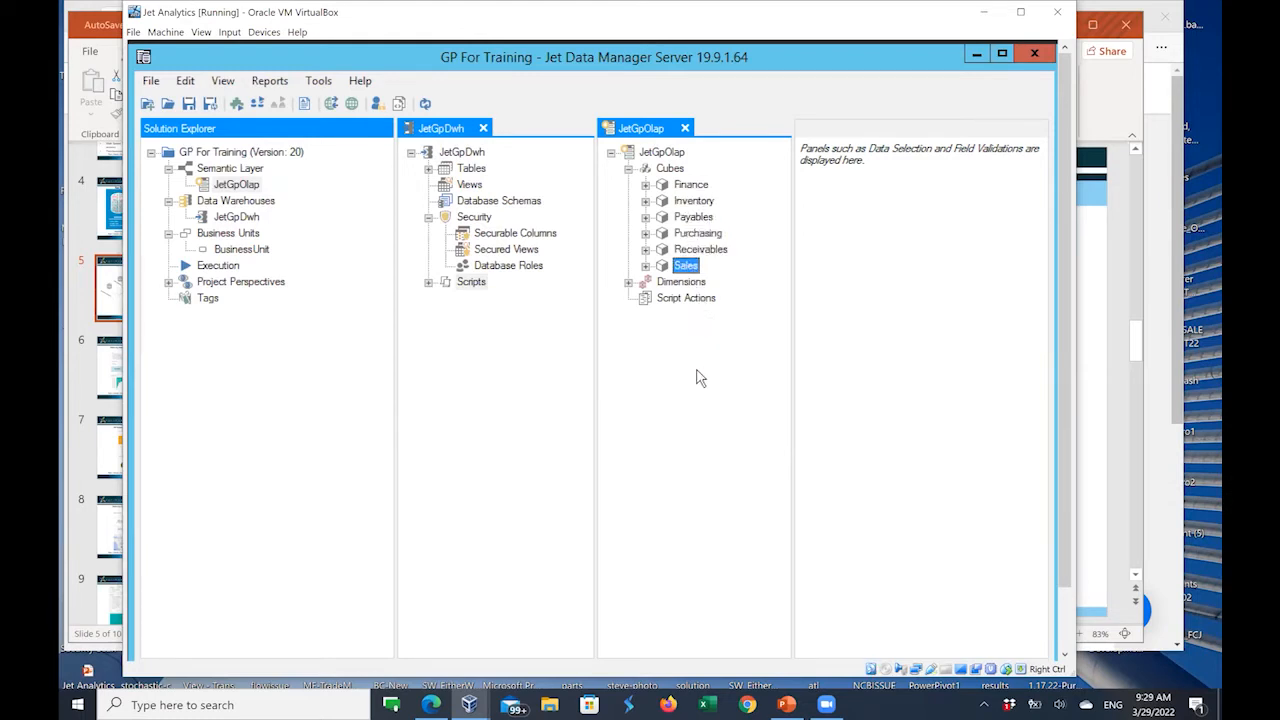
Step: Compare the Receivables, Sales and Finance cubes and expand the Sales cube to examine its components
click(693, 252)
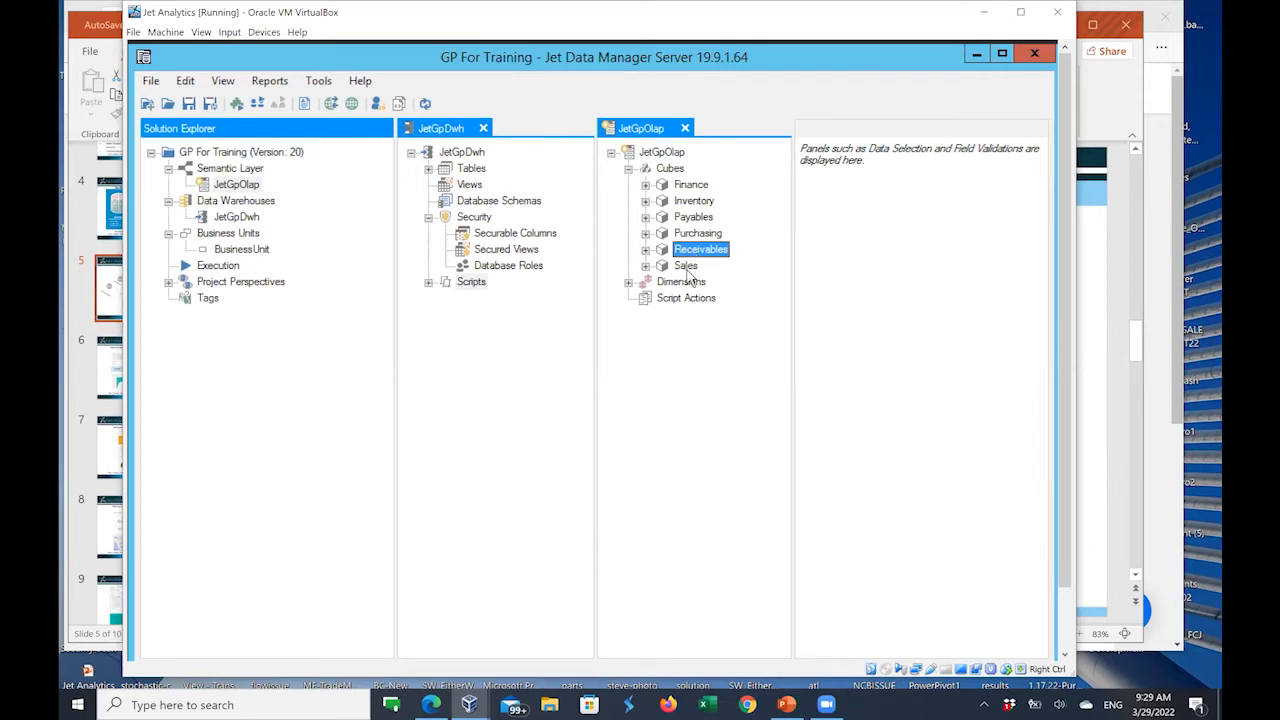
click(686, 268)
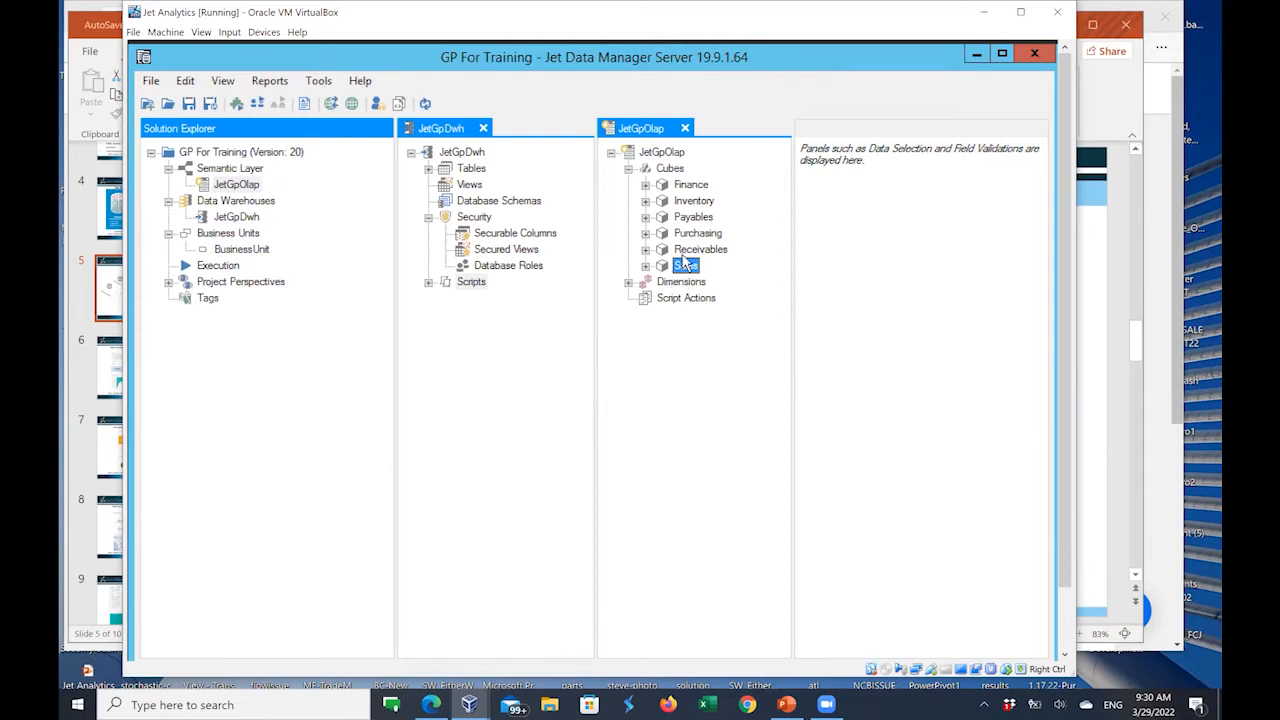
click(690, 188)
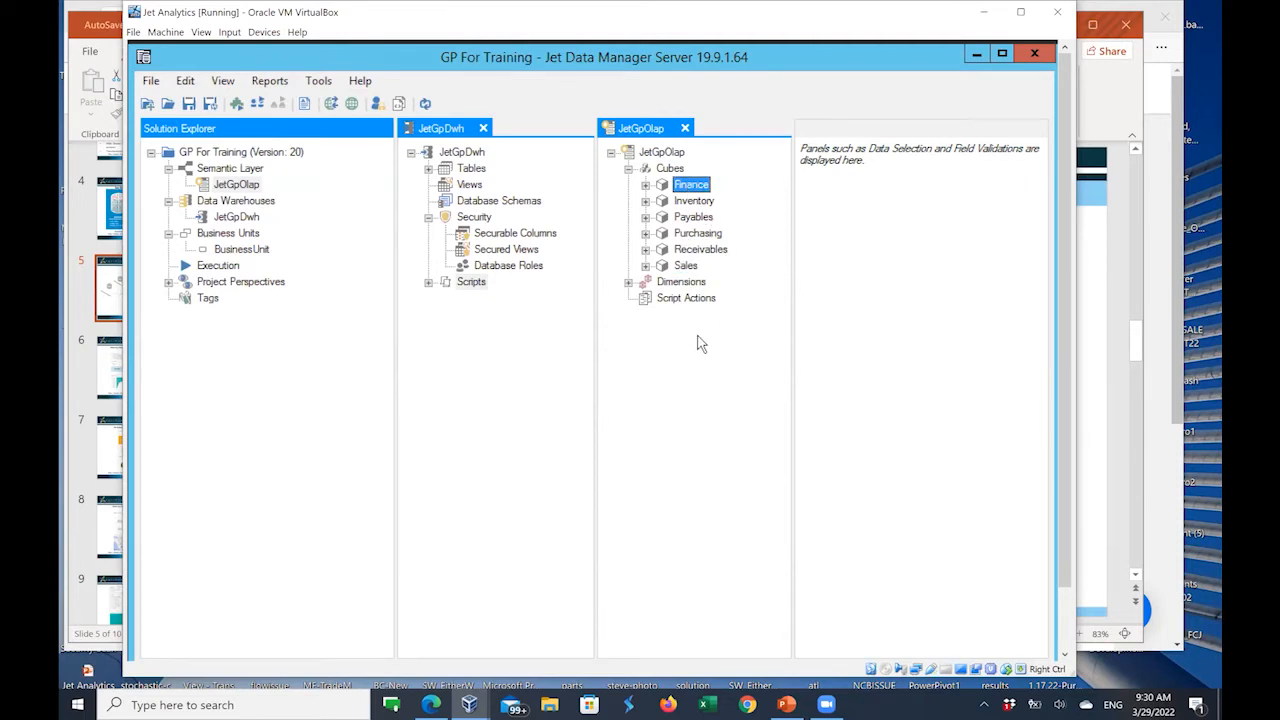
click(661, 267)
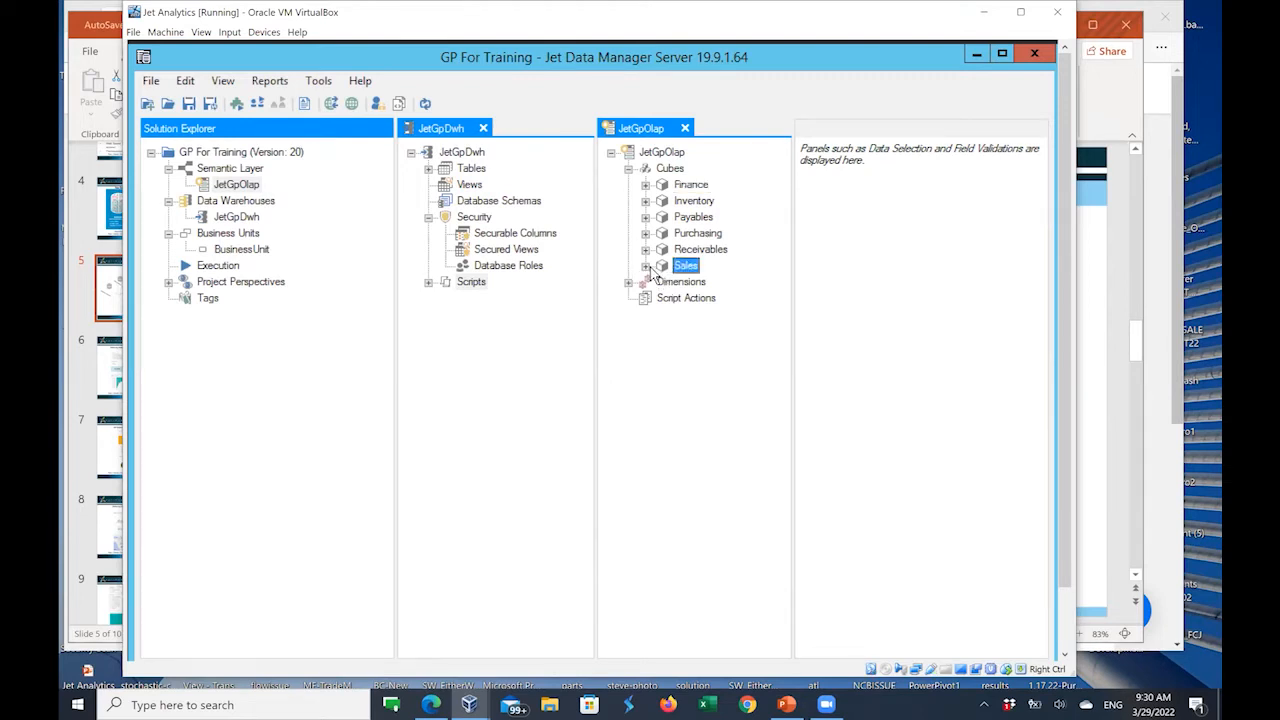
click(646, 266)
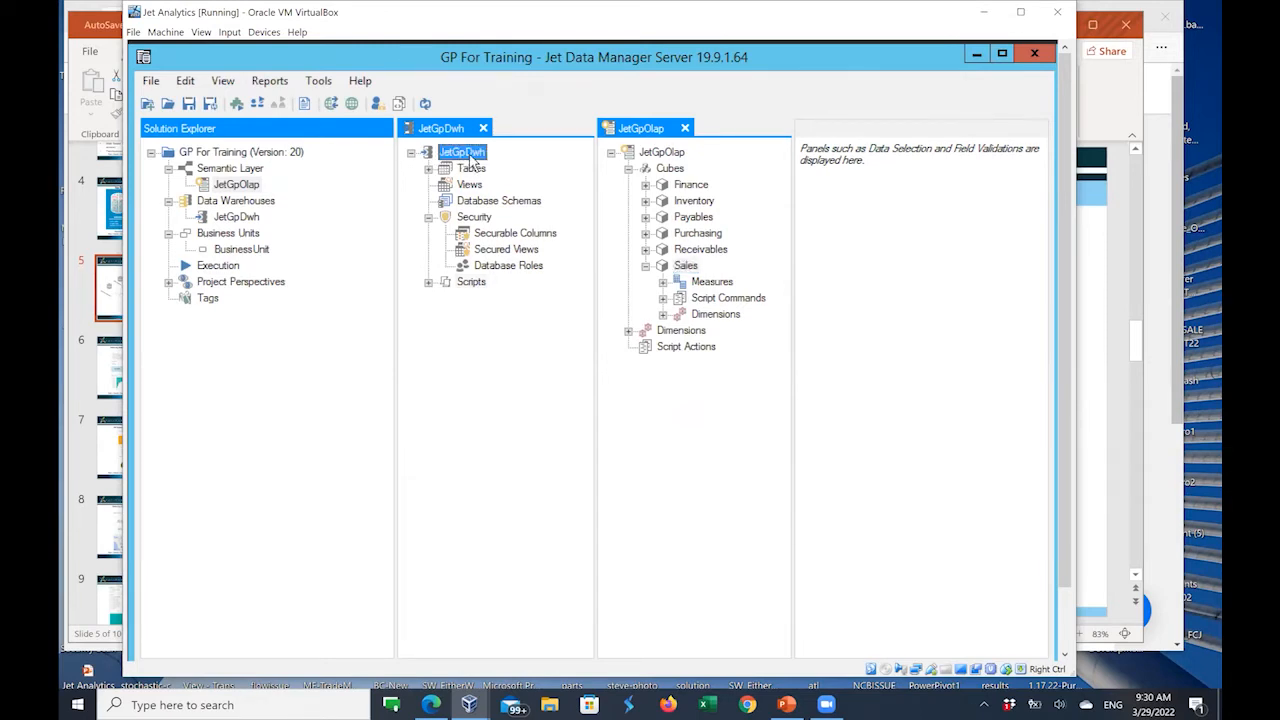
Step: Expand the Tables list of the JetGpDwh warehouse and widen its pane so the table names can be read
click(472, 157)
click(429, 173)
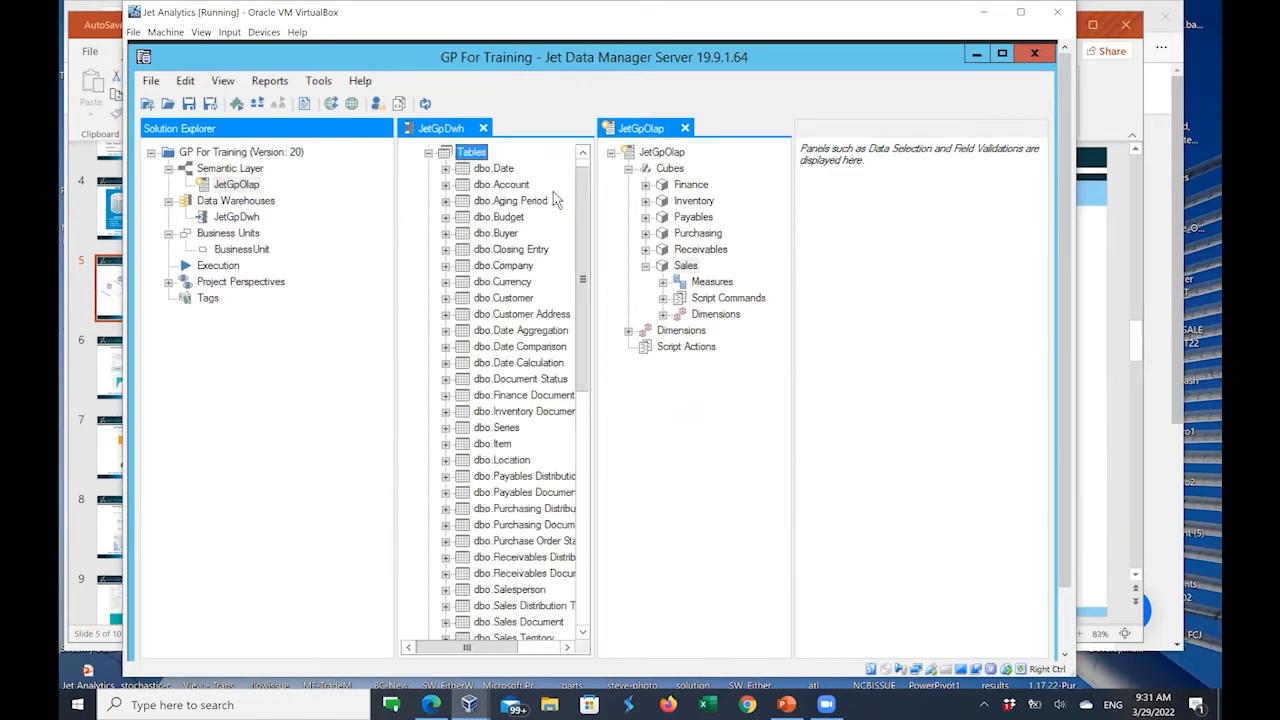
drag(584, 182, 584, 173)
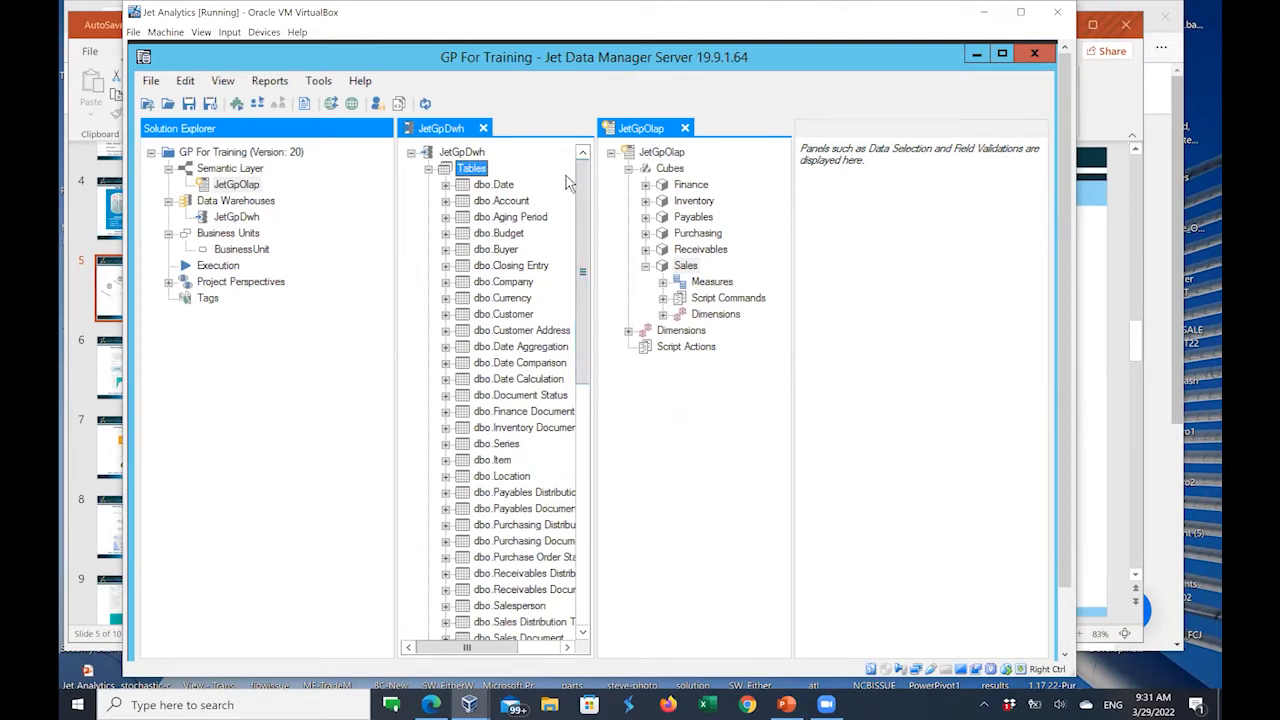
drag(395, 199, 323, 210)
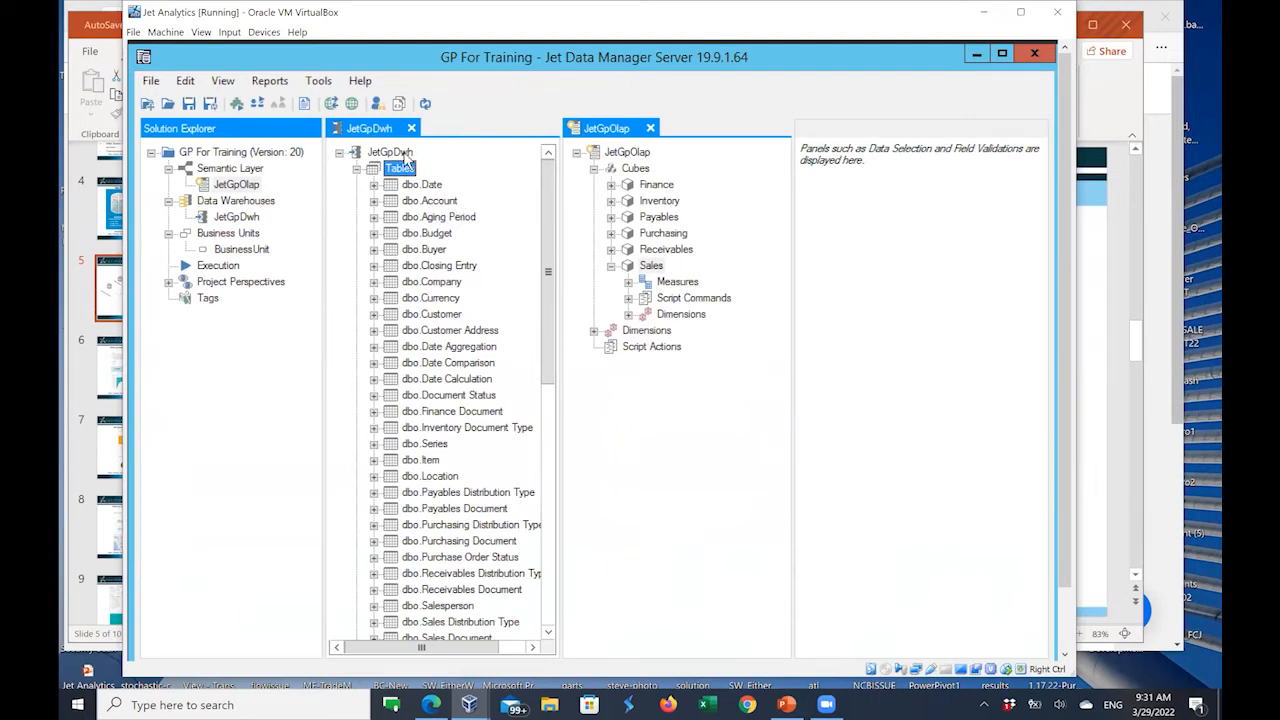
Step: Browse the JetGpDwh tables, inspecting the data movement of Aging Period, Customer Address, Series, Location, a purchasing transactions table and Date
click(445, 217)
click(449, 334)
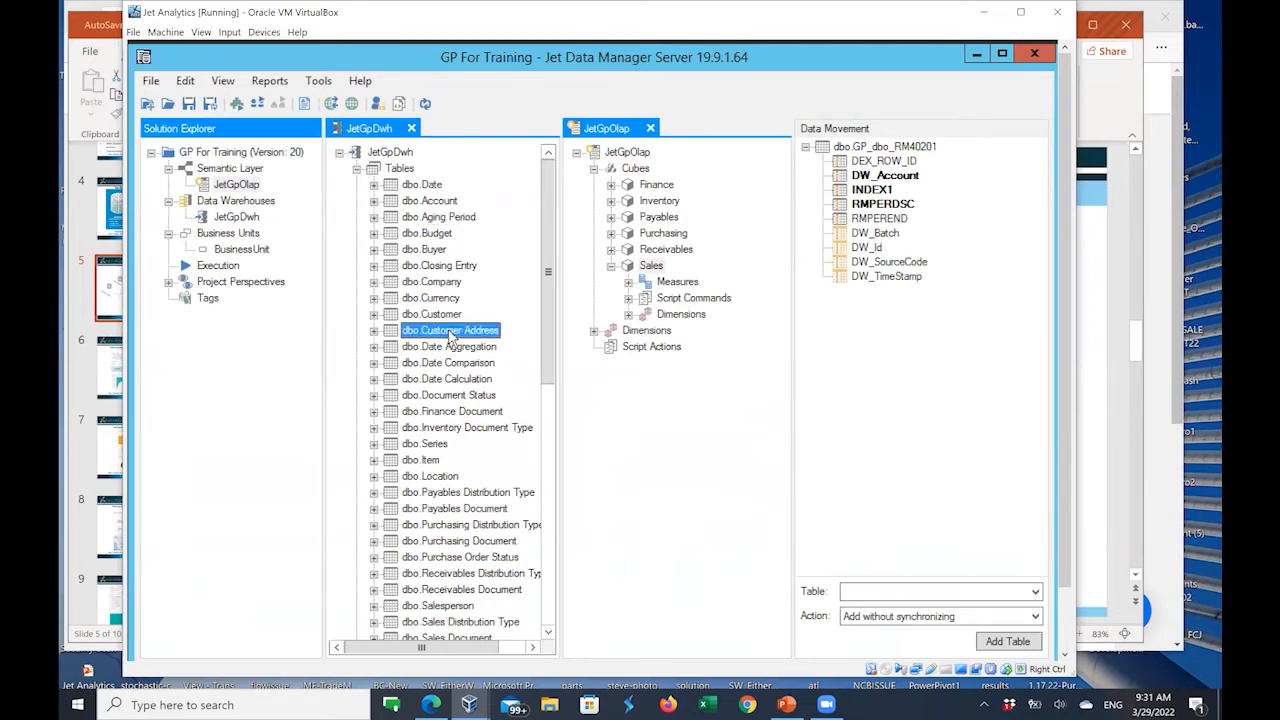
click(443, 446)
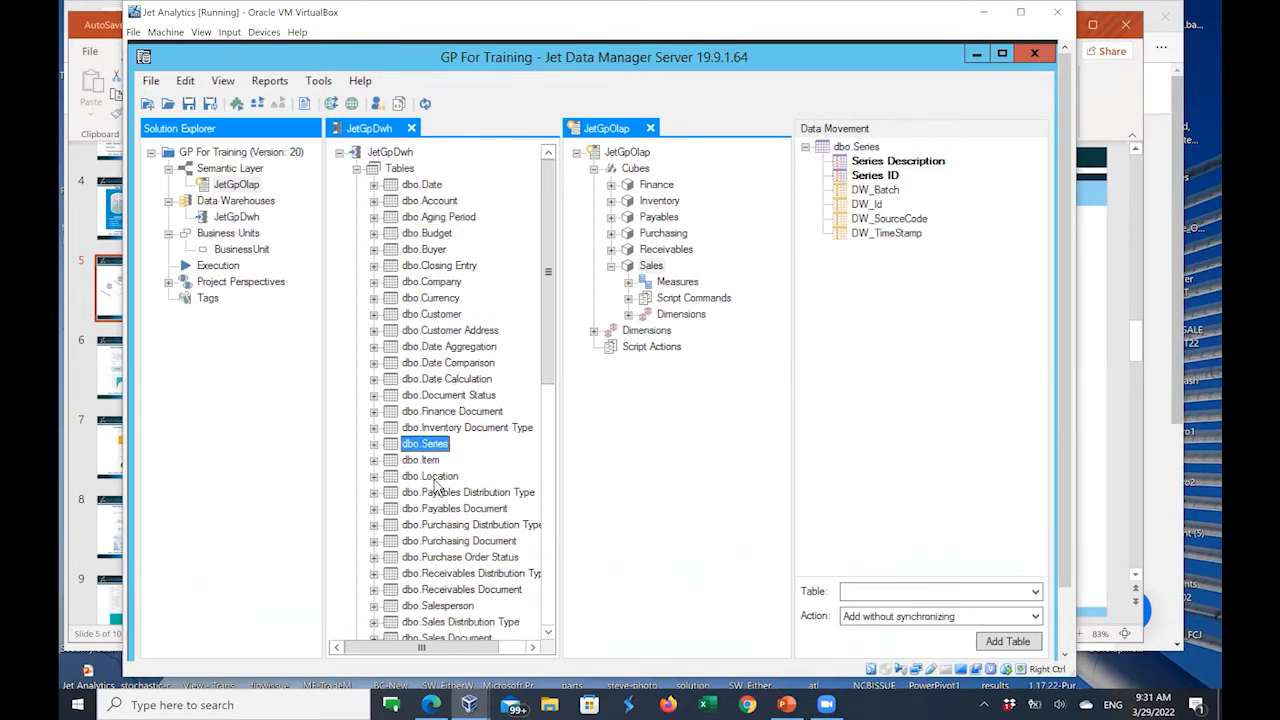
click(436, 477)
scroll(437, 486, down, 2)
scroll(437, 486, down, 7)
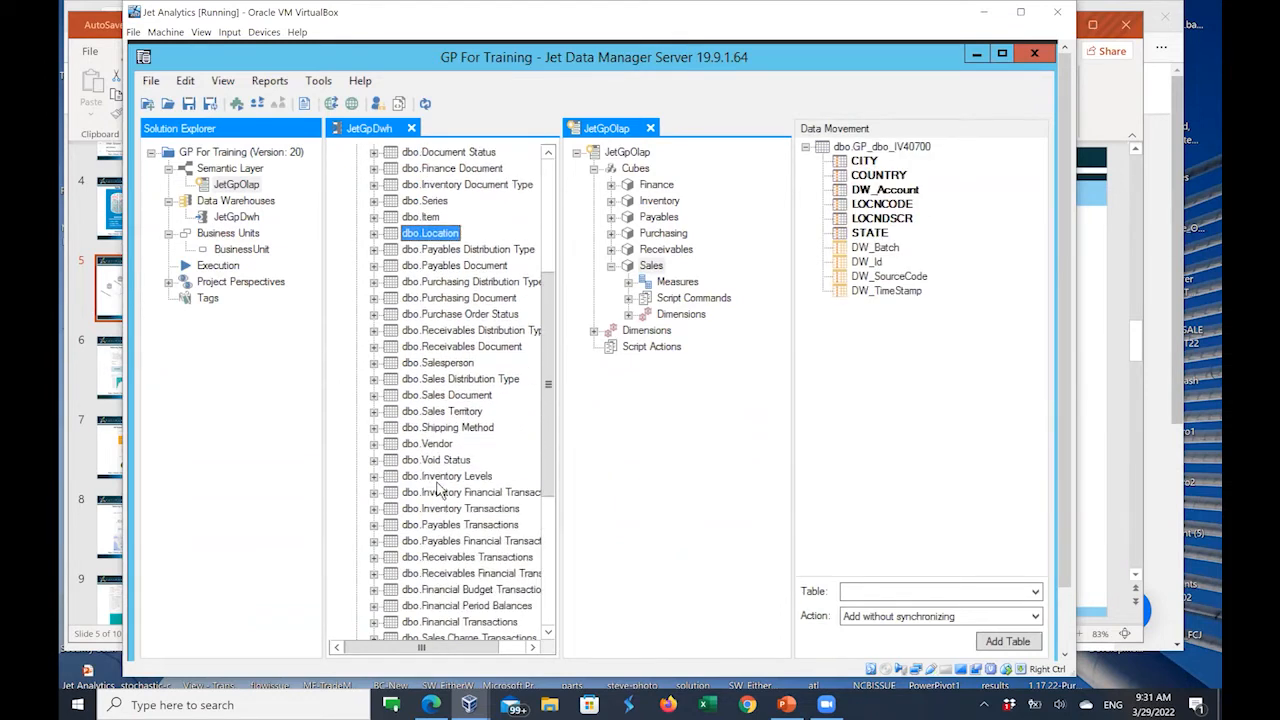
scroll(437, 486, down, 2)
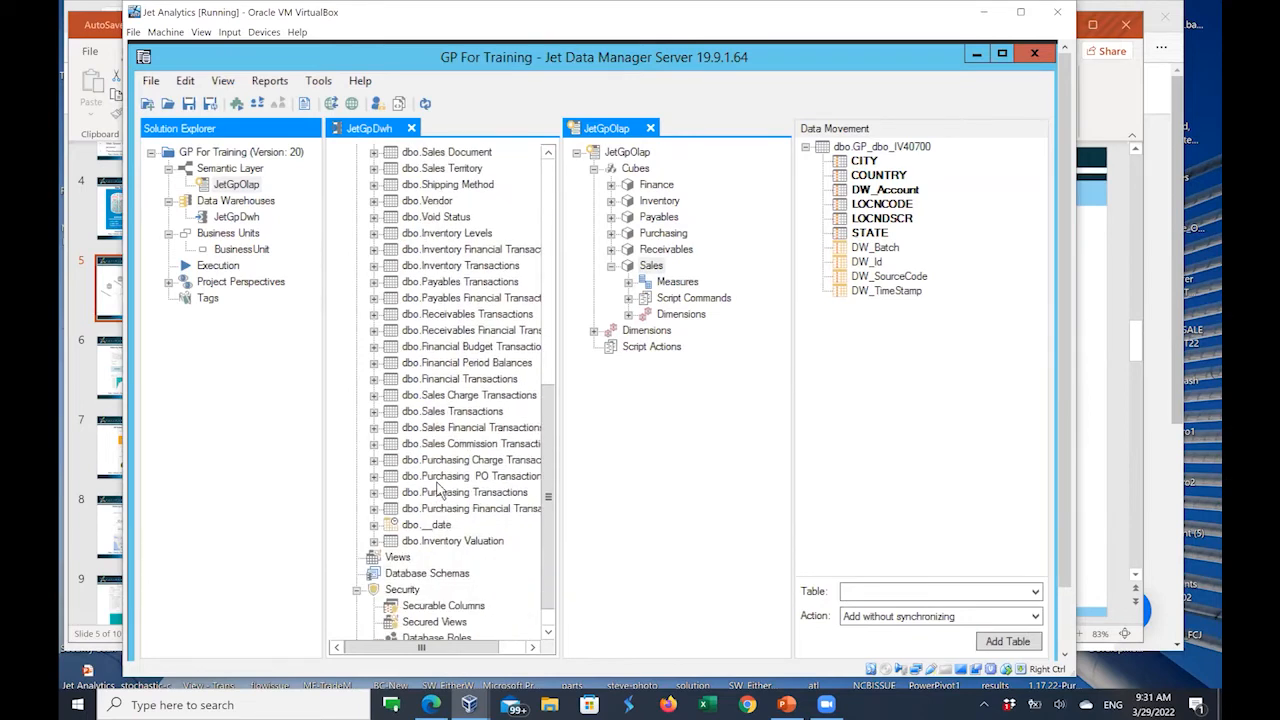
click(470, 479)
scroll(470, 487, up, 7)
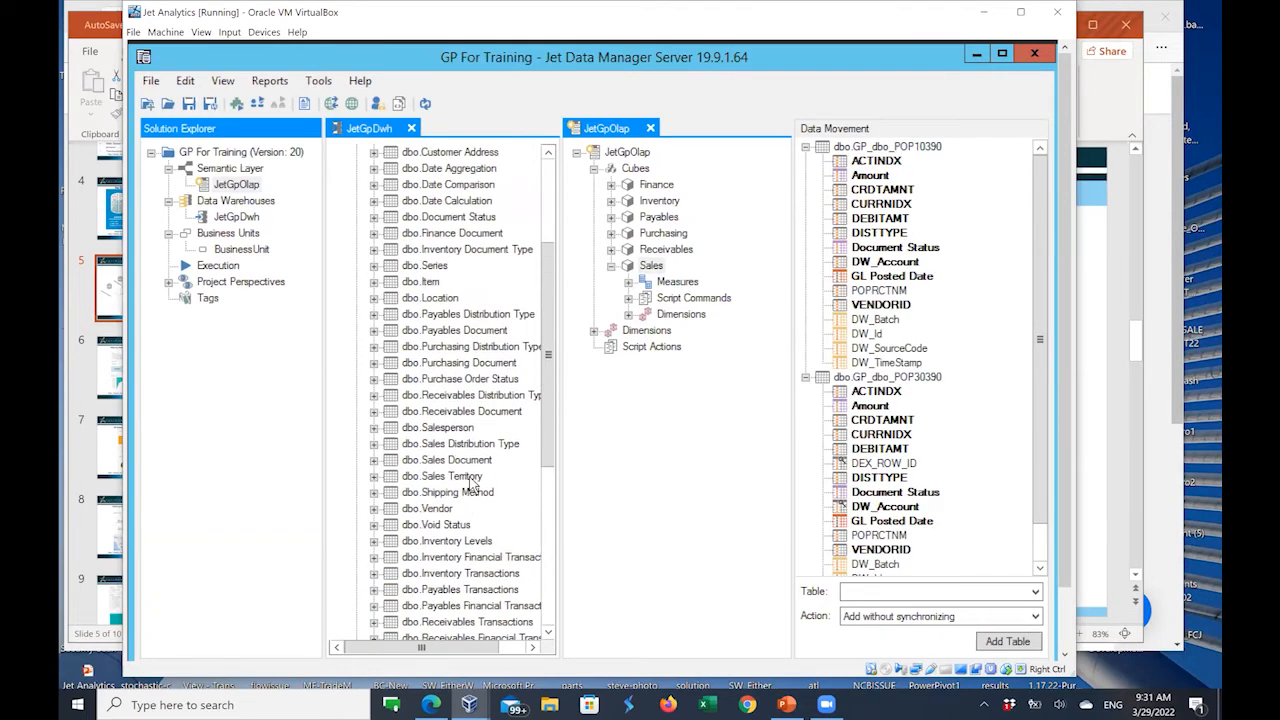
scroll(470, 487, up, 3)
scroll(470, 482, up, 1)
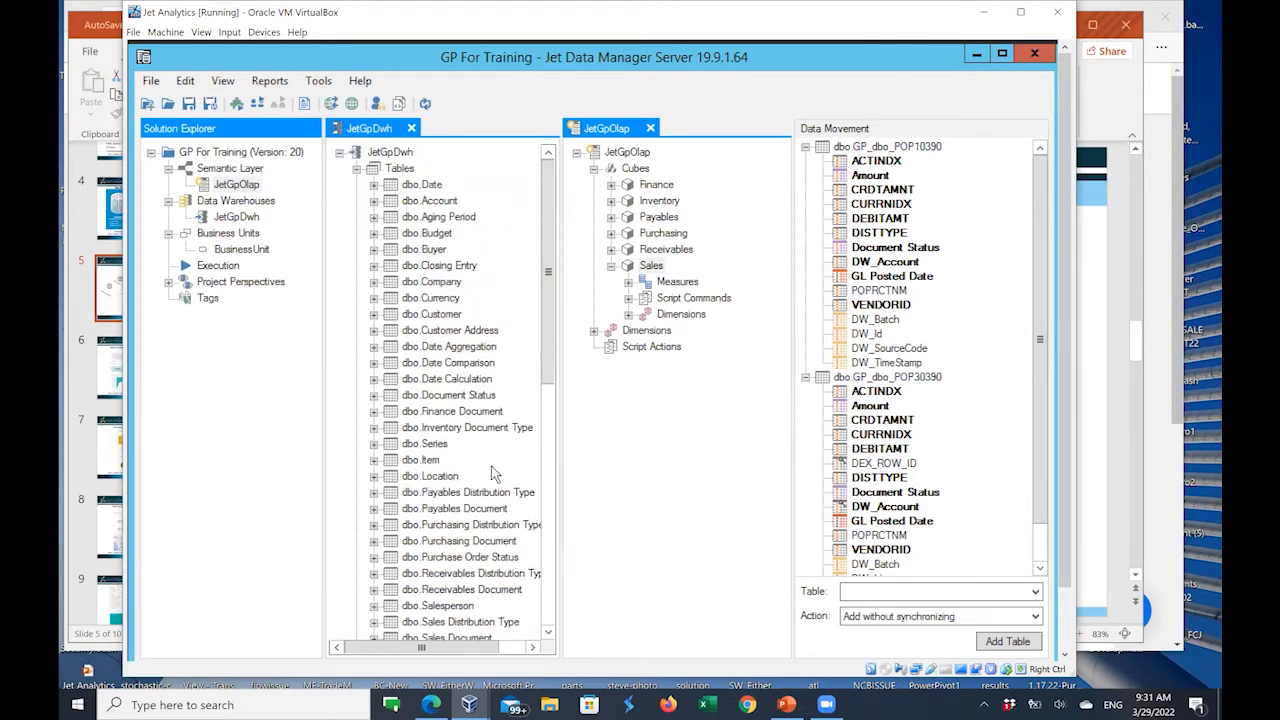
click(422, 185)
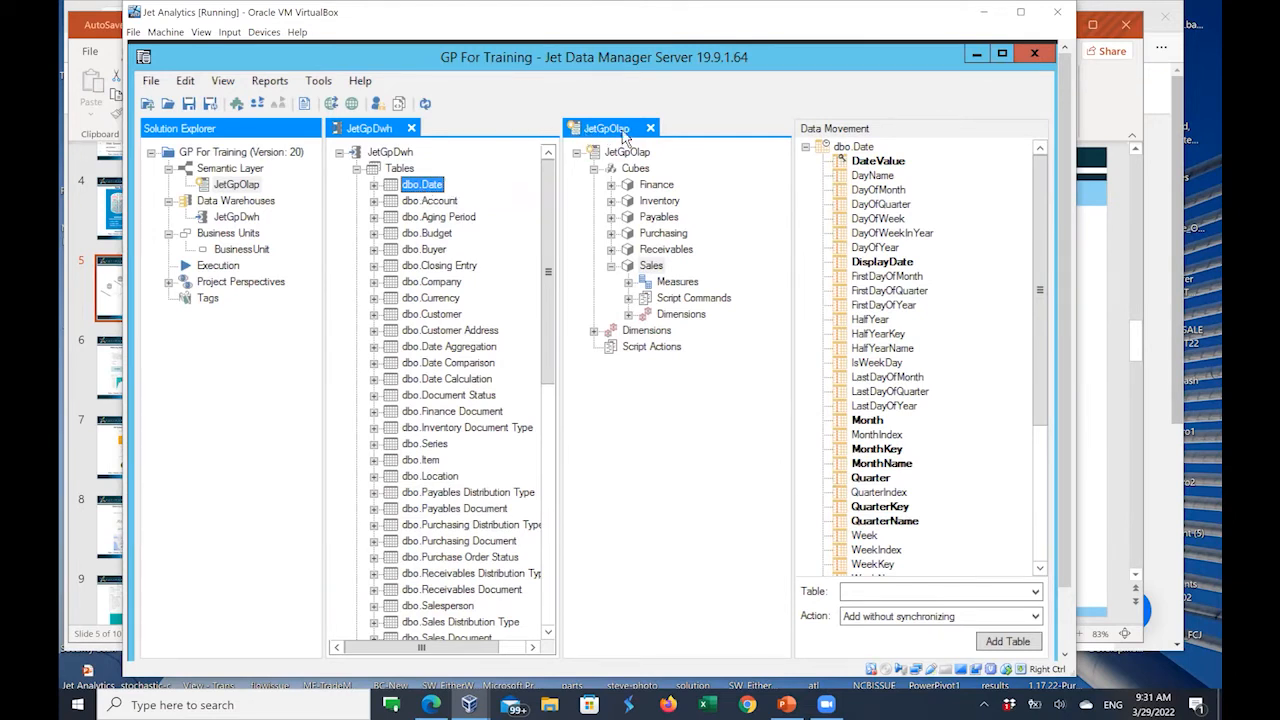
Step: Open the Sales cube for editing and review which warehouse tables are selected as its fact tables
click(651, 268)
right_click(652, 272)
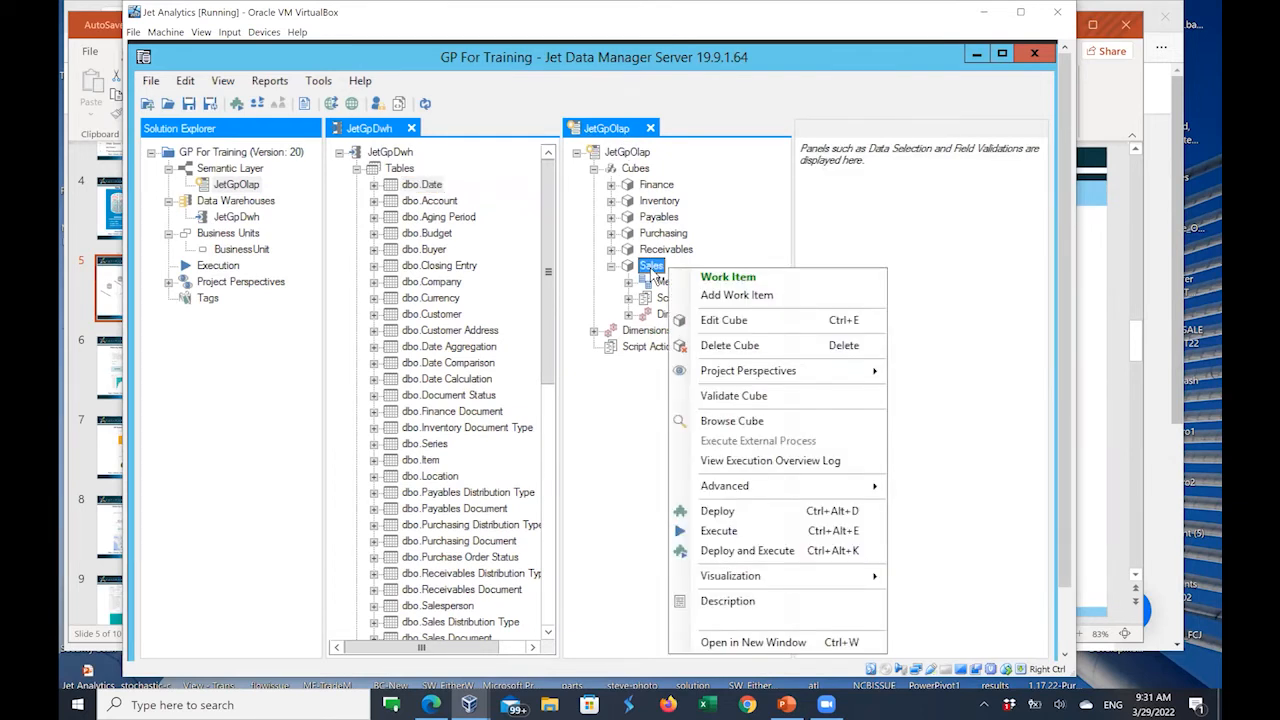
click(724, 320)
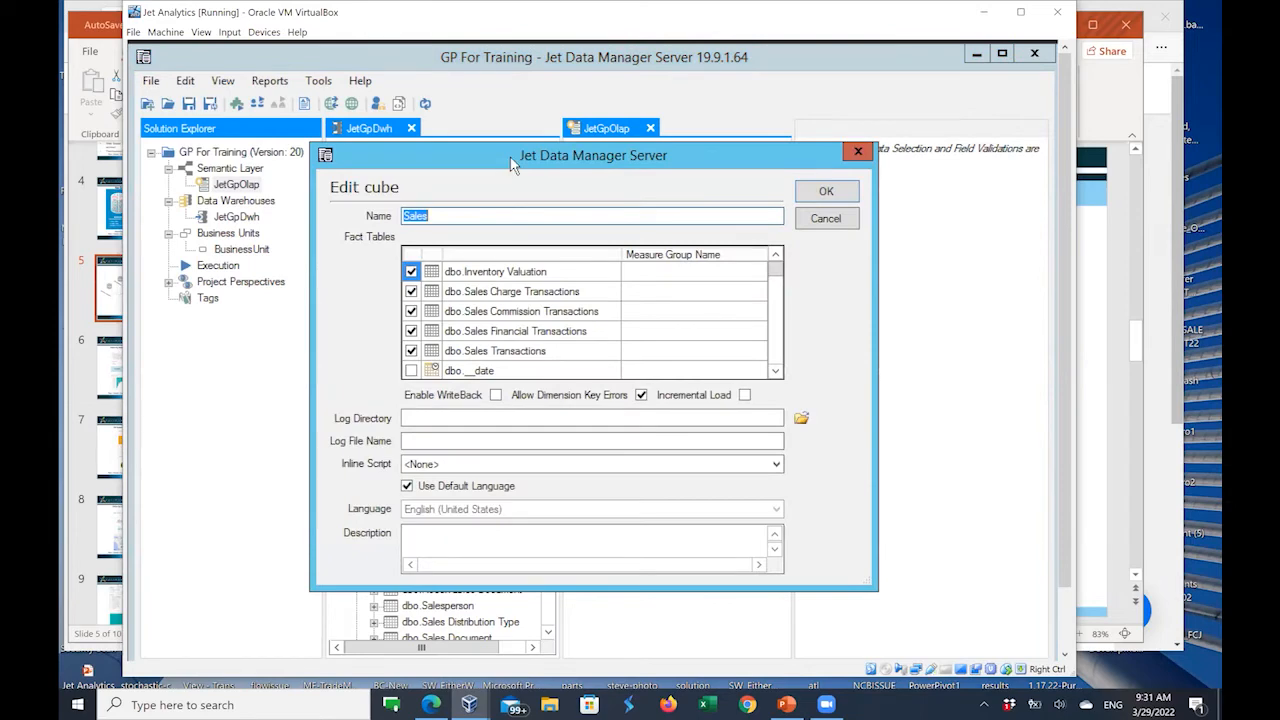
drag(512, 163, 743, 125)
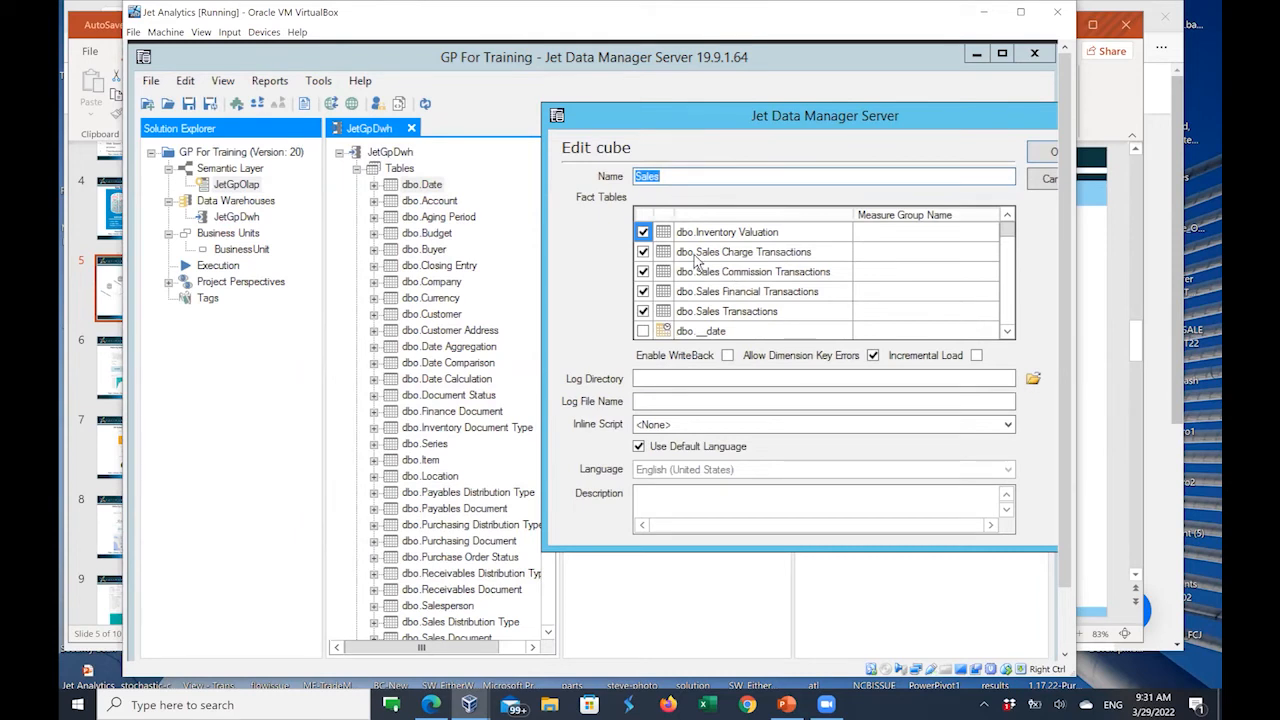
click(1008, 258)
drag(1005, 255, 1003, 216)
drag(1010, 235, 1014, 328)
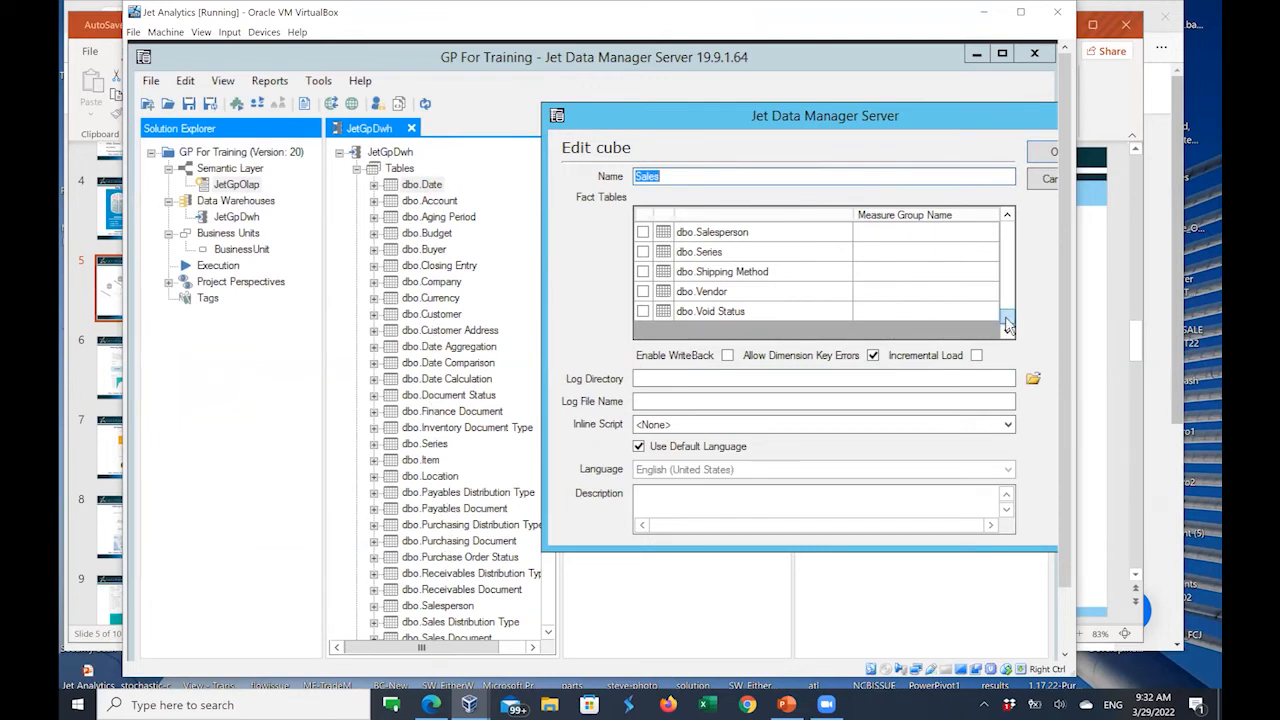
drag(1007, 320, 1010, 226)
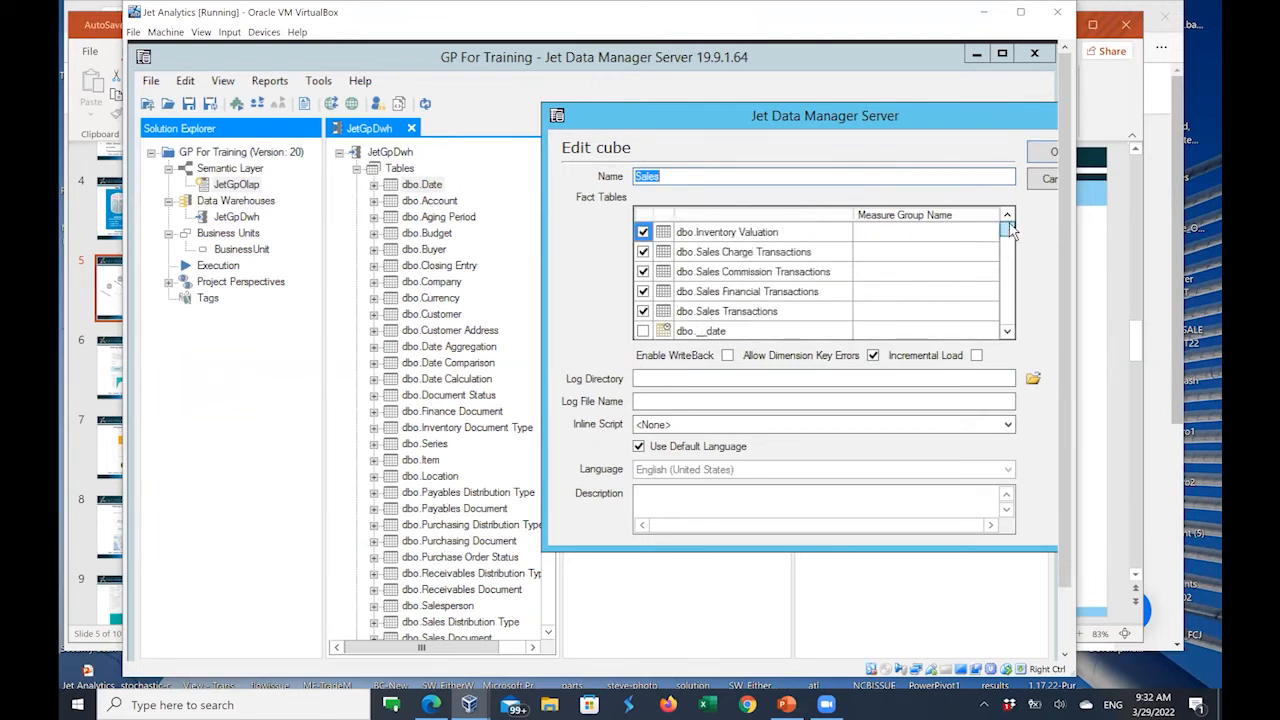
Step: Include dbo.Account as a fact table of the Sales cube, exclude it again and discard the cube edit
click(684, 178)
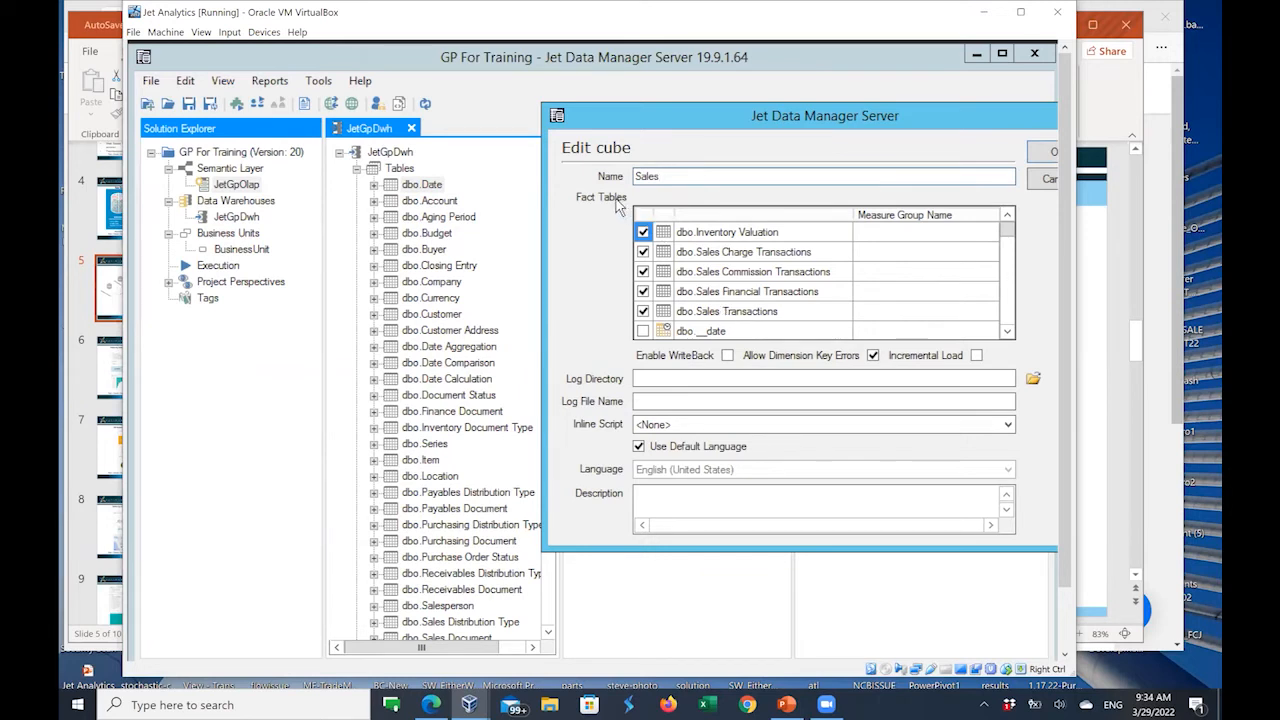
click(1008, 333)
click(1008, 333)
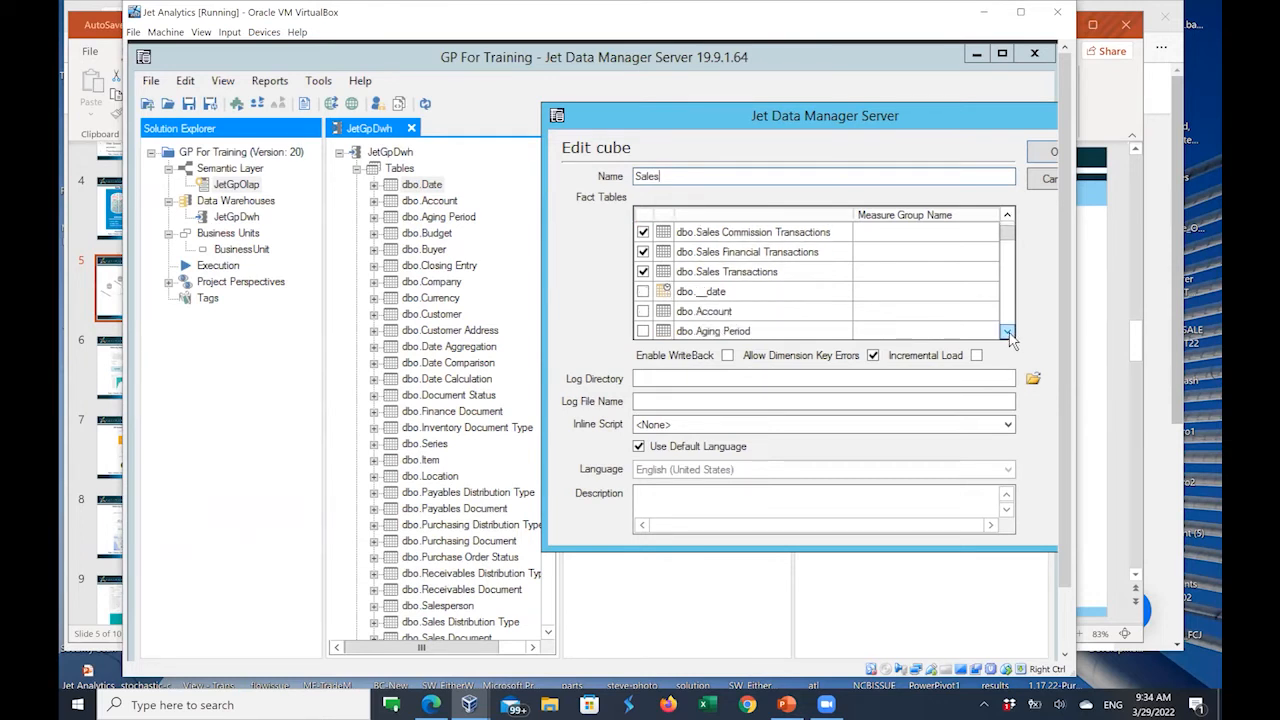
click(1008, 333)
click(1008, 333)
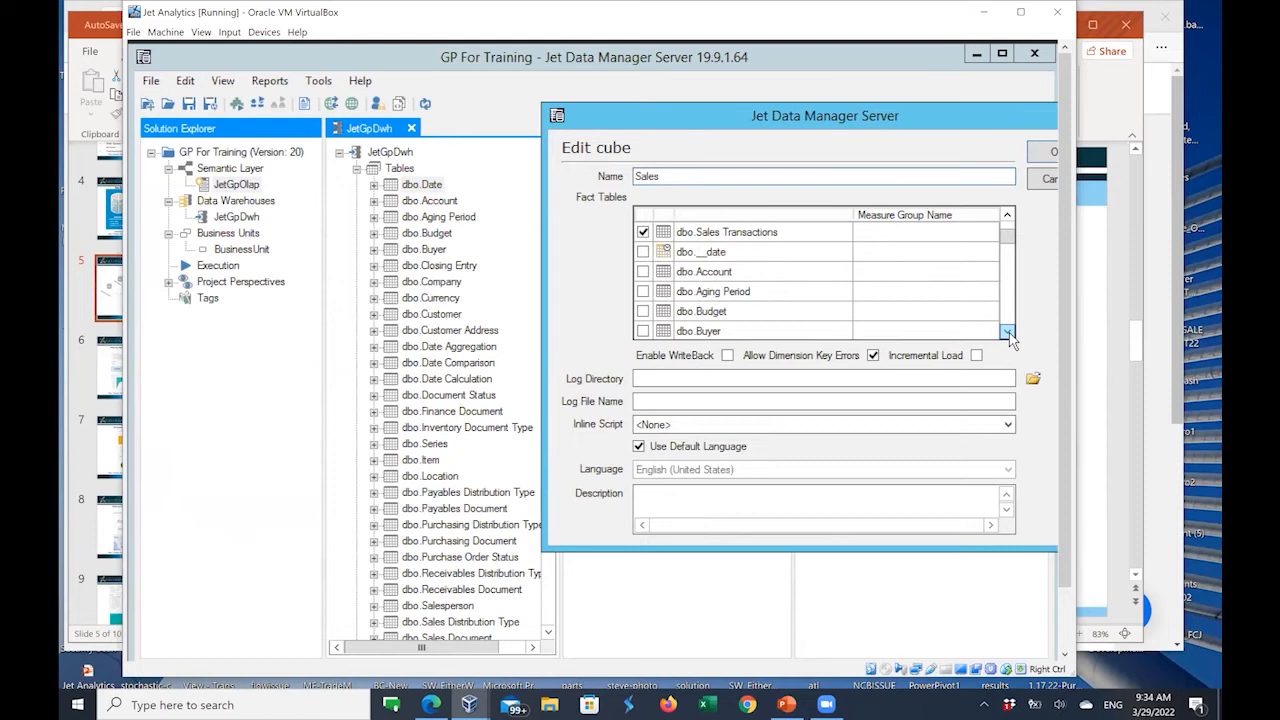
click(643, 273)
scroll(662, 311, down, 3)
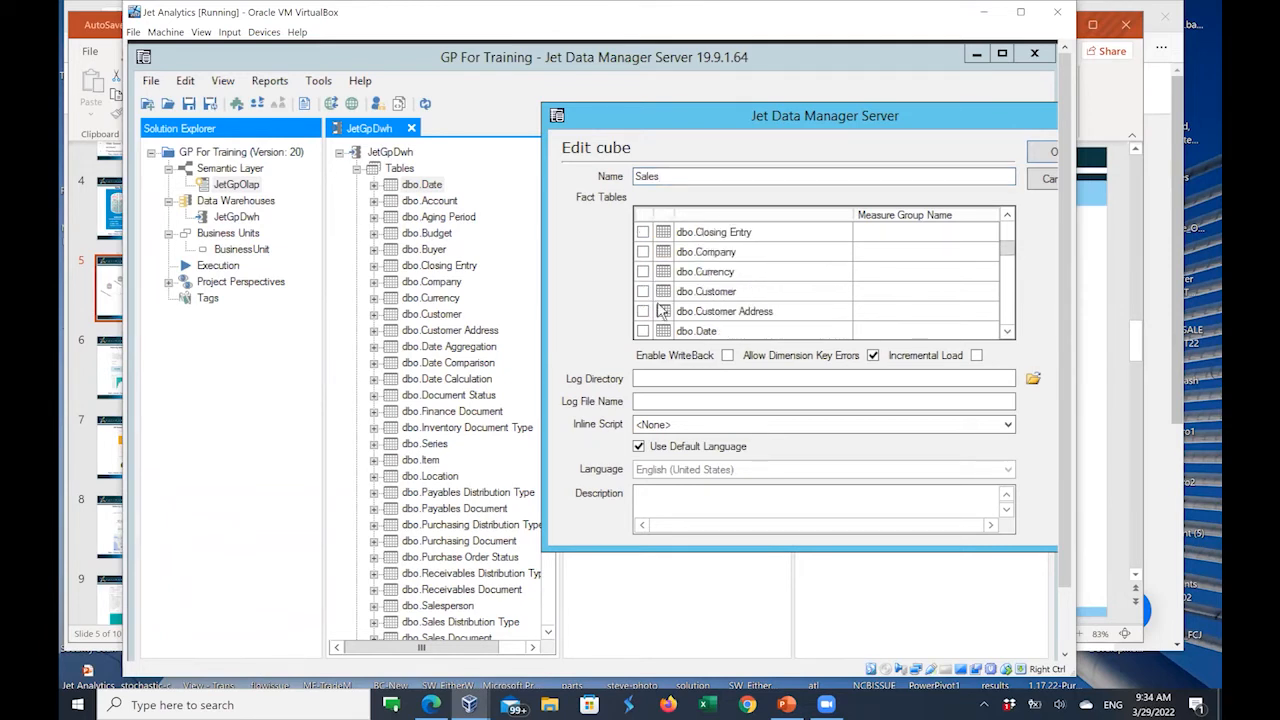
scroll(662, 311, up, 3)
click(643, 272)
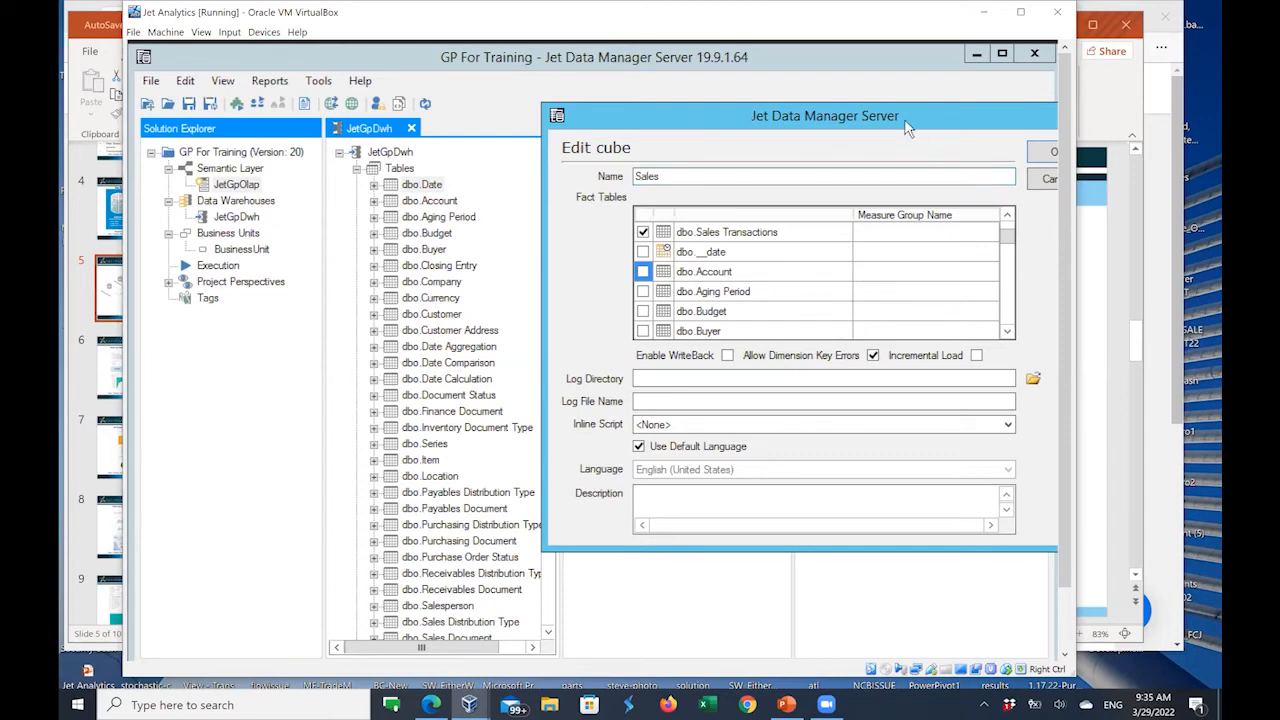
drag(903, 118, 808, 118)
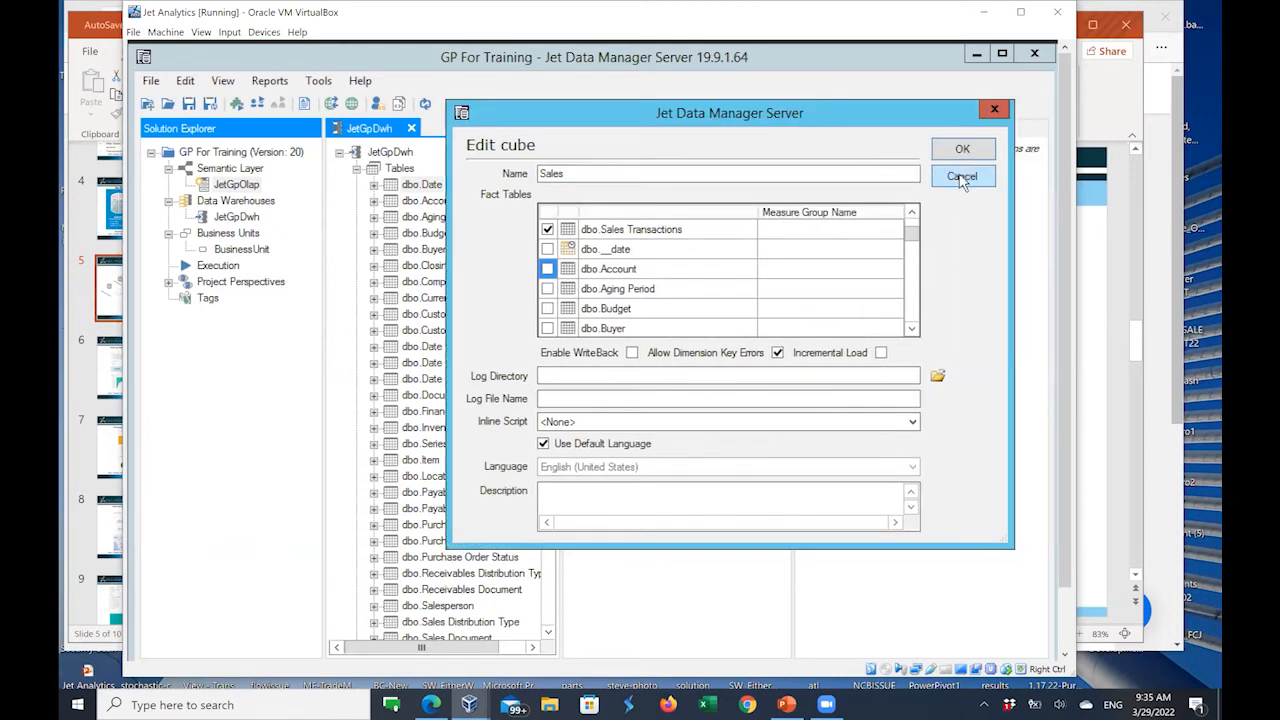
click(962, 178)
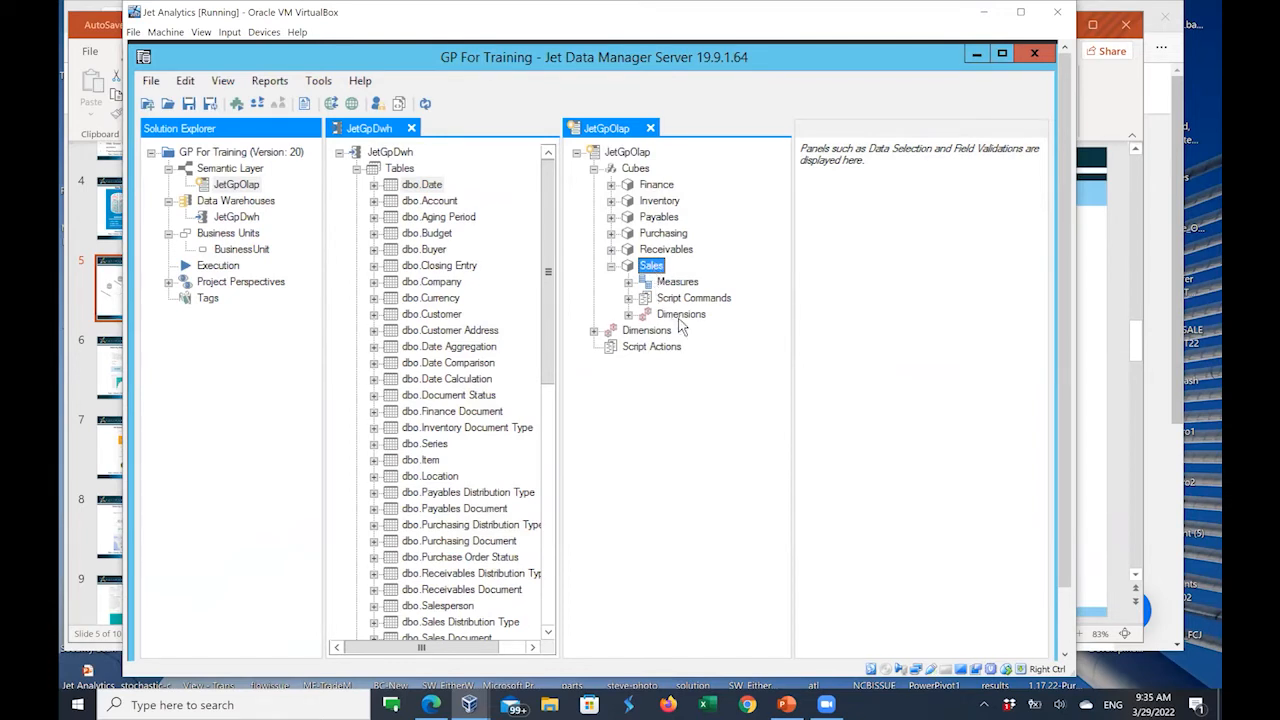
Step: Expand the Sales cube's measures and inspect Commission, Cost, Document Count, Extended Cost and GL Amount
click(630, 283)
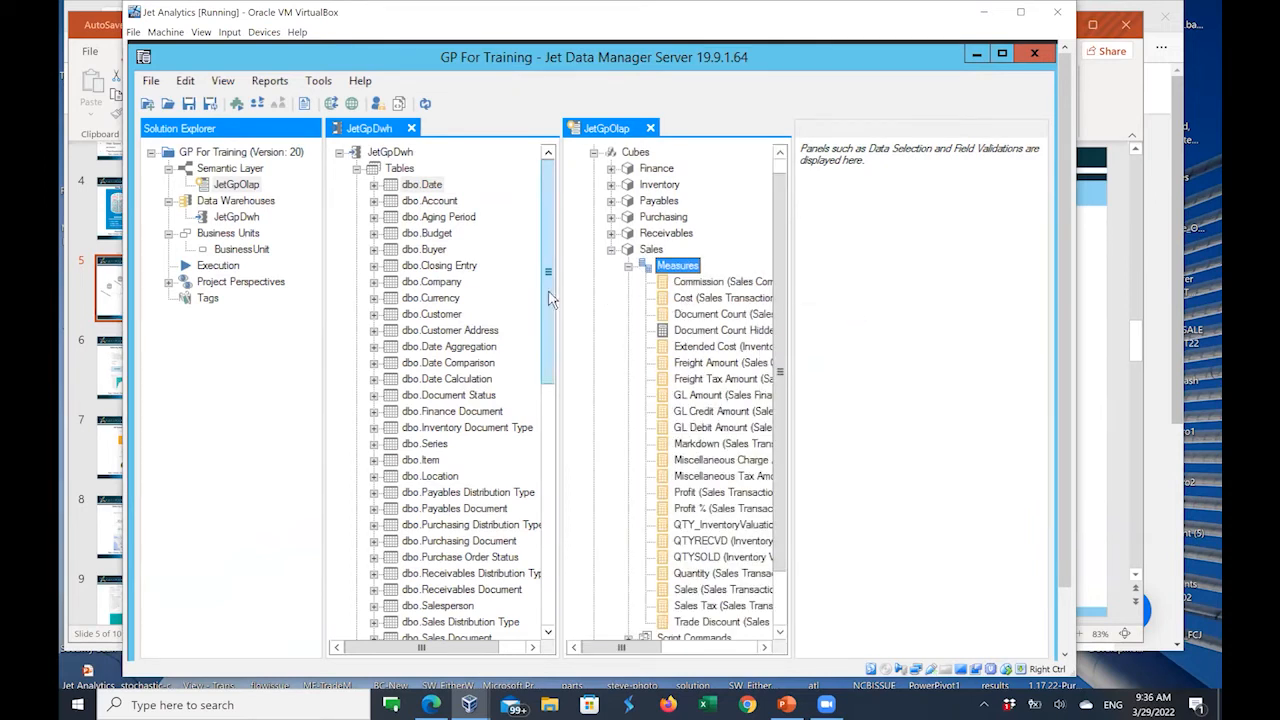
click(792, 248)
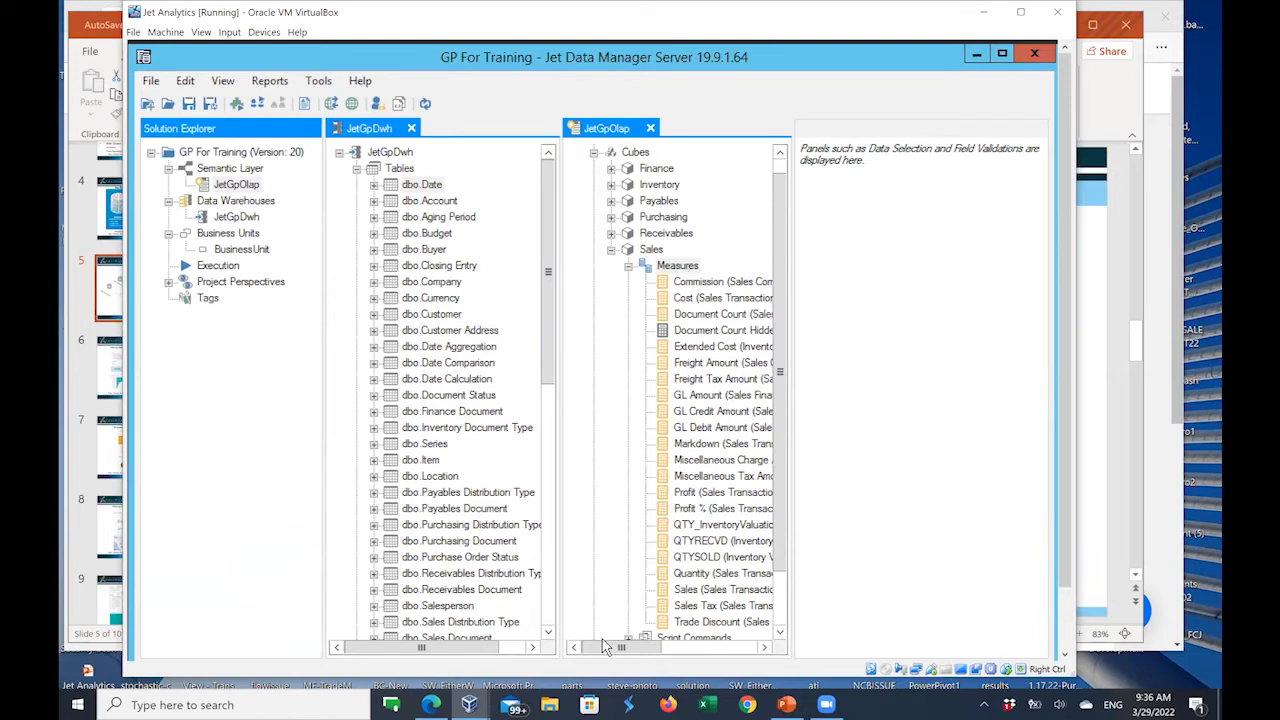
drag(607, 646, 630, 650)
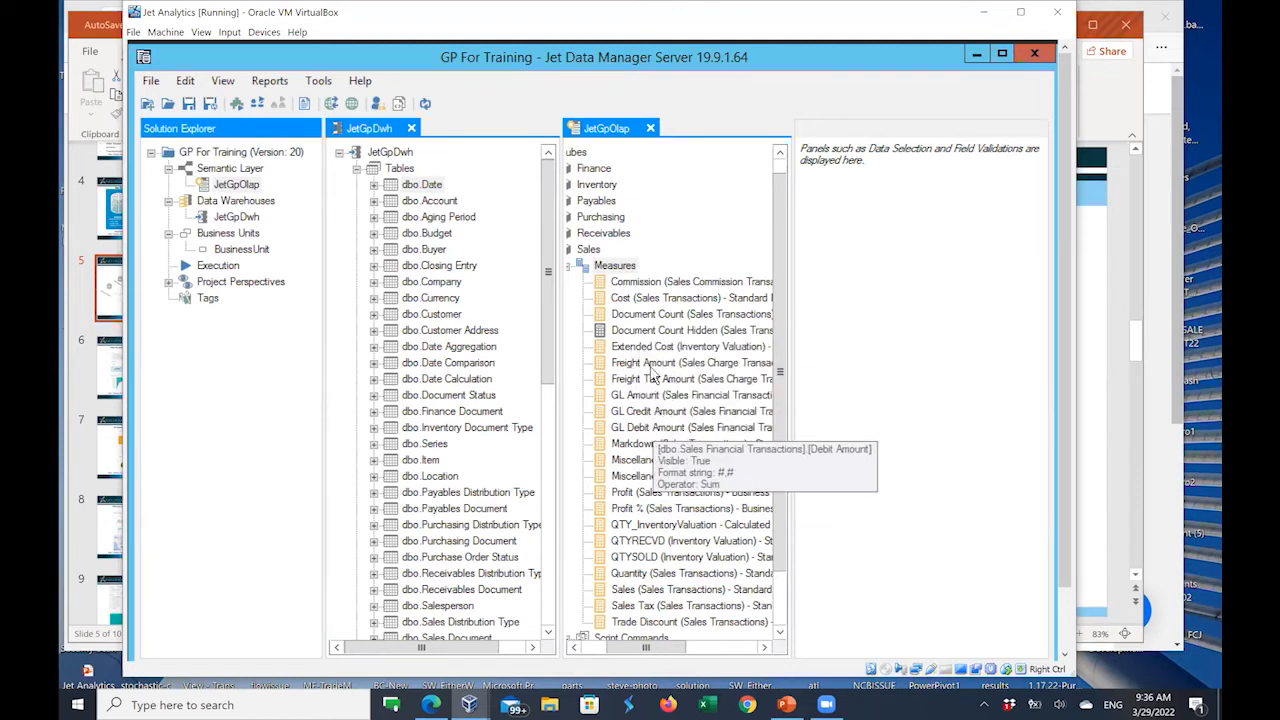
click(644, 284)
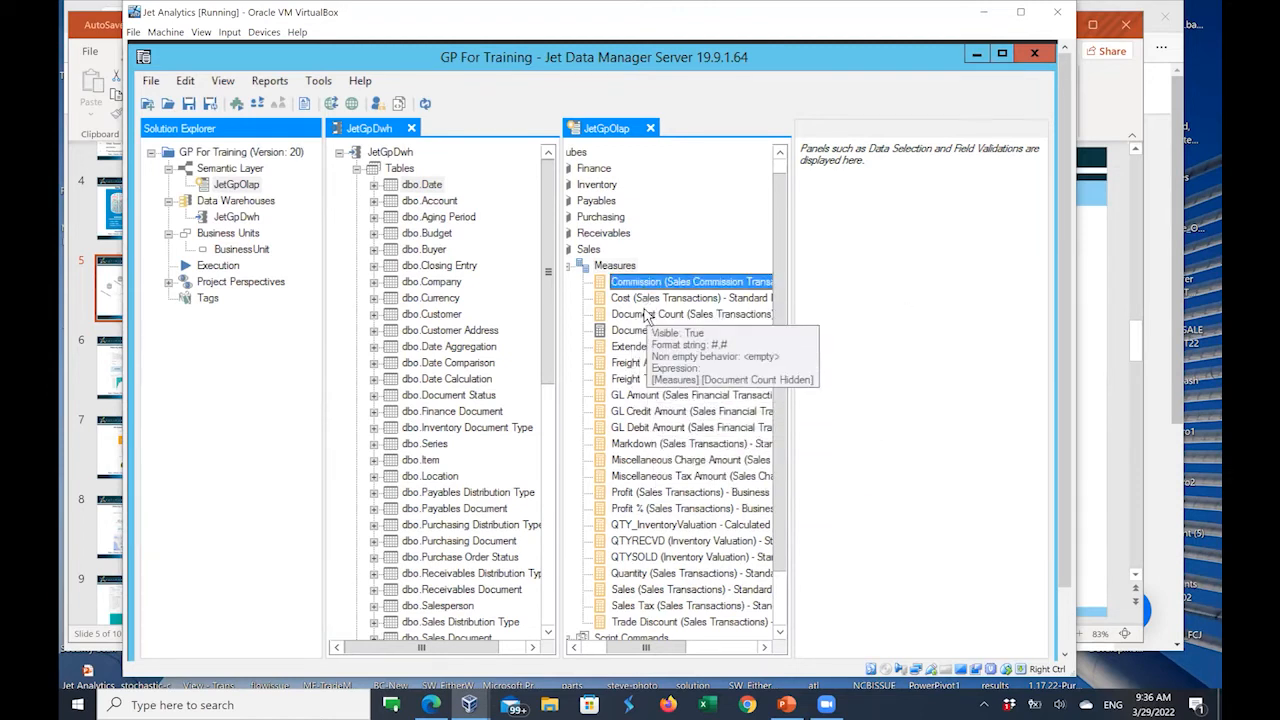
click(633, 299)
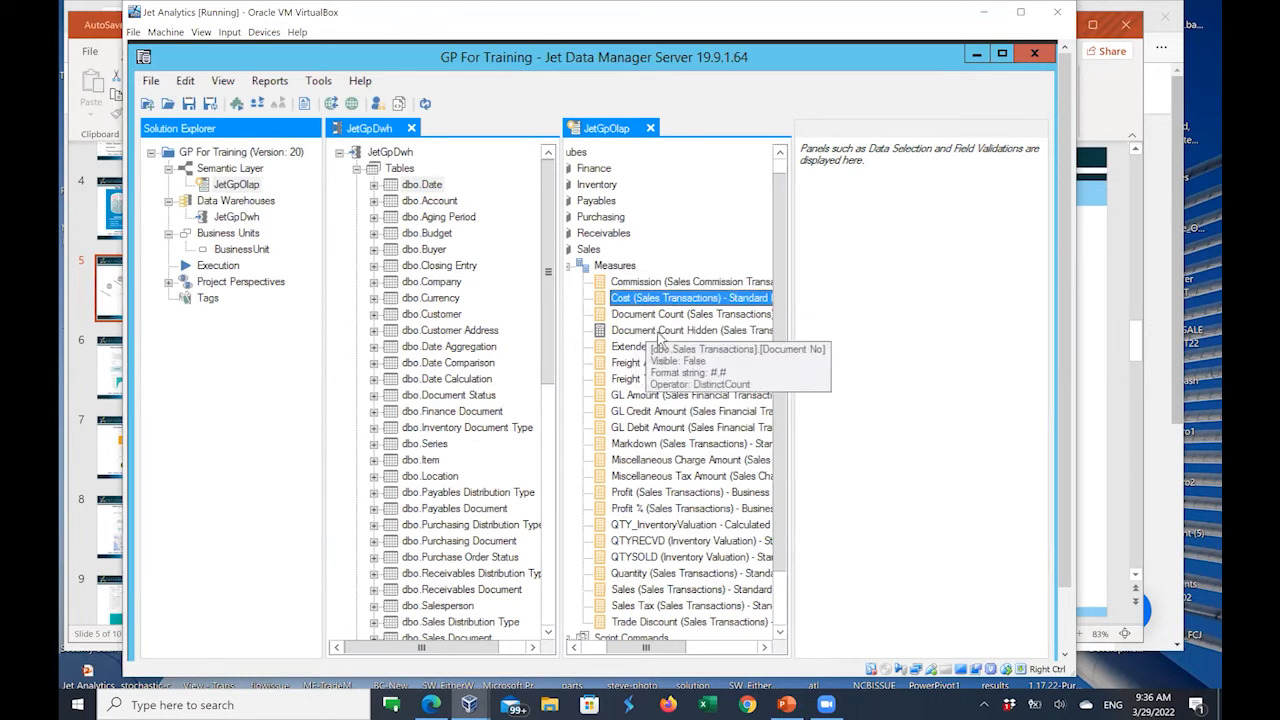
click(655, 315)
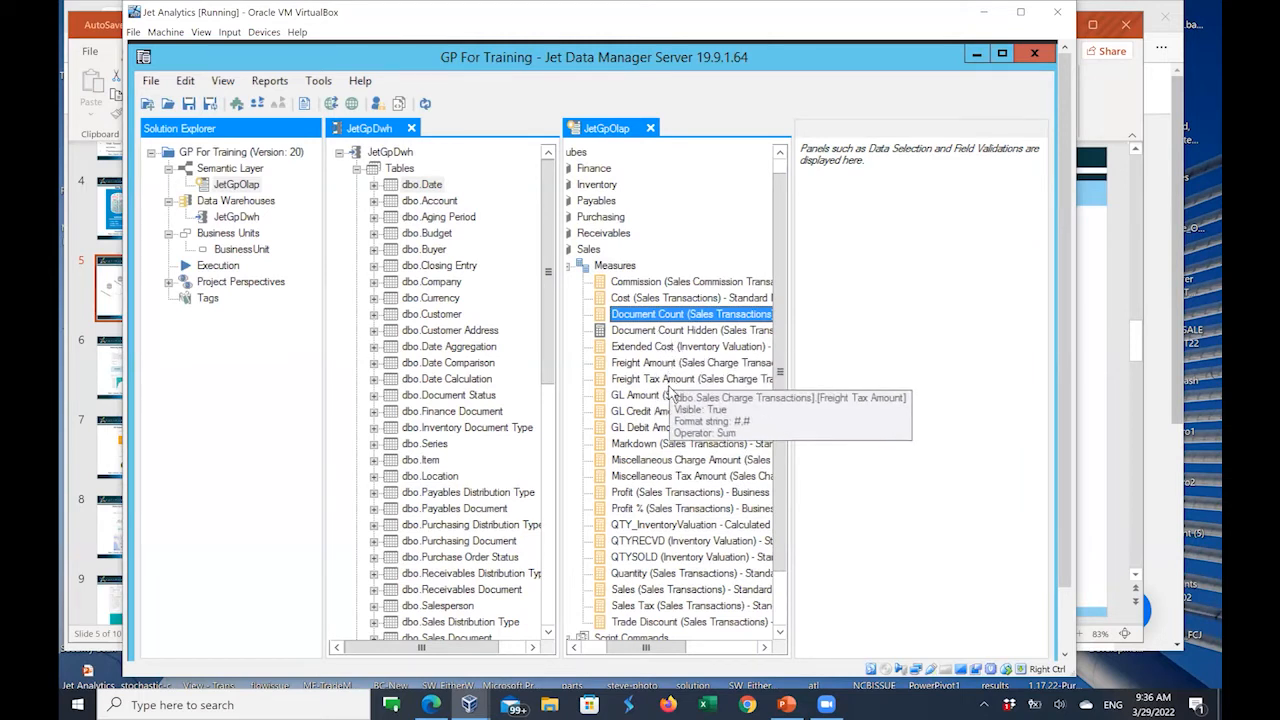
click(627, 348)
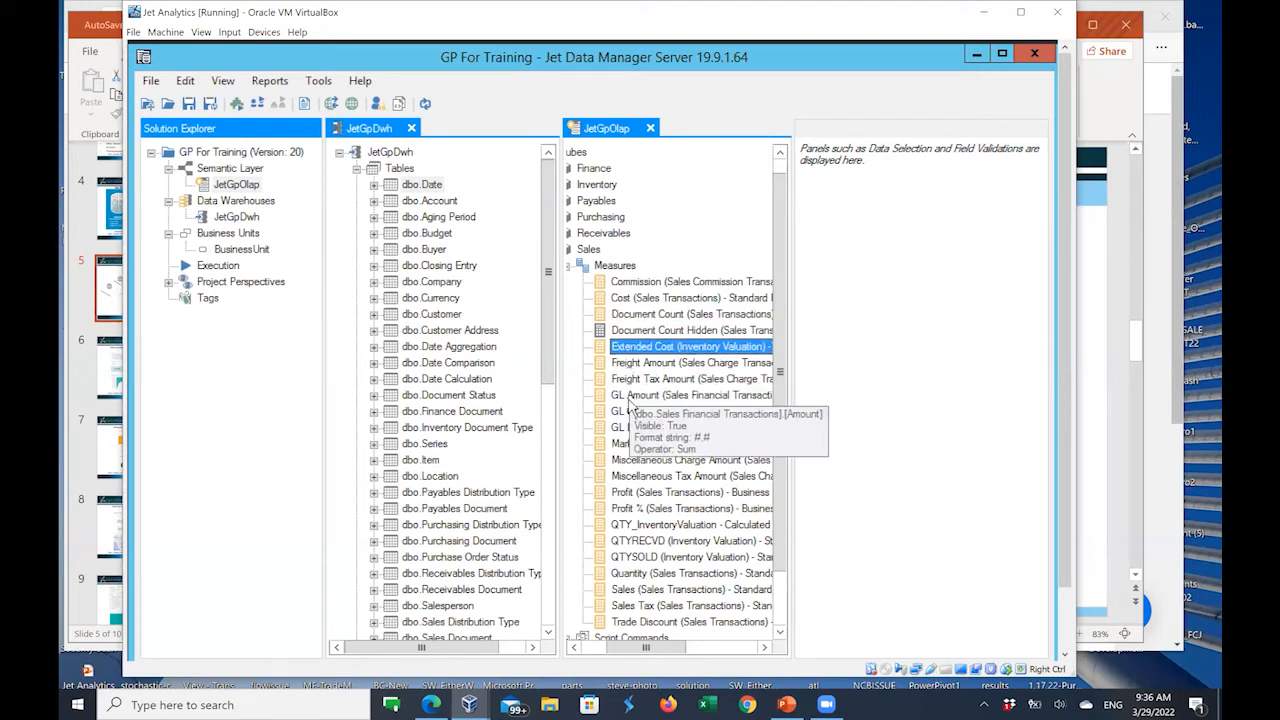
click(630, 400)
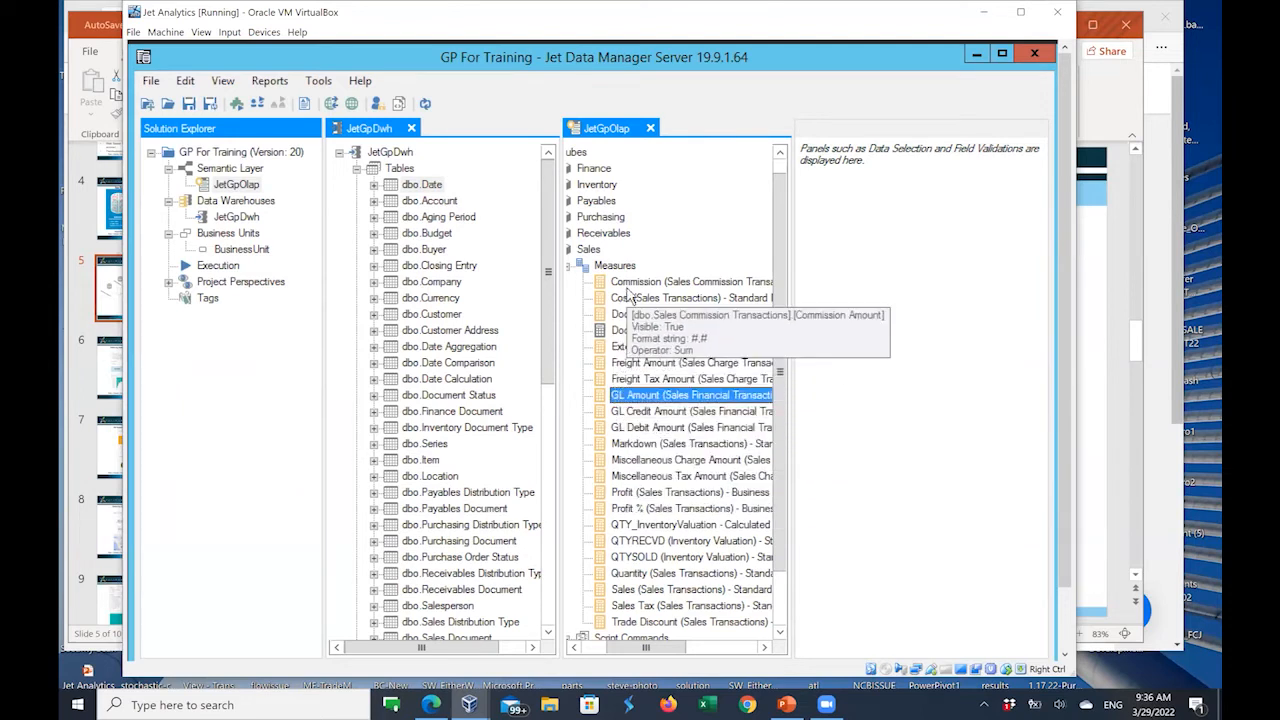
Step: Review the commands for adding standard, derived and calculated measures to the Sales cube without running any, and look over its measure list
right_click(615, 268)
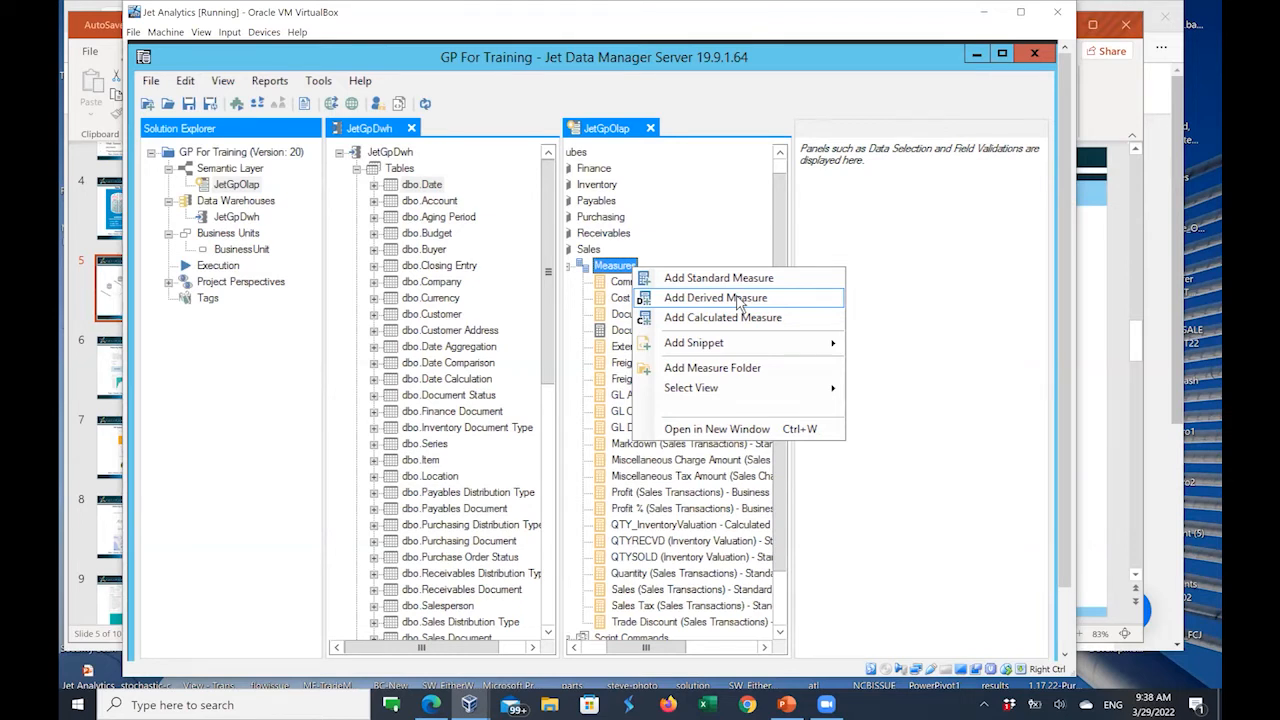
click(787, 242)
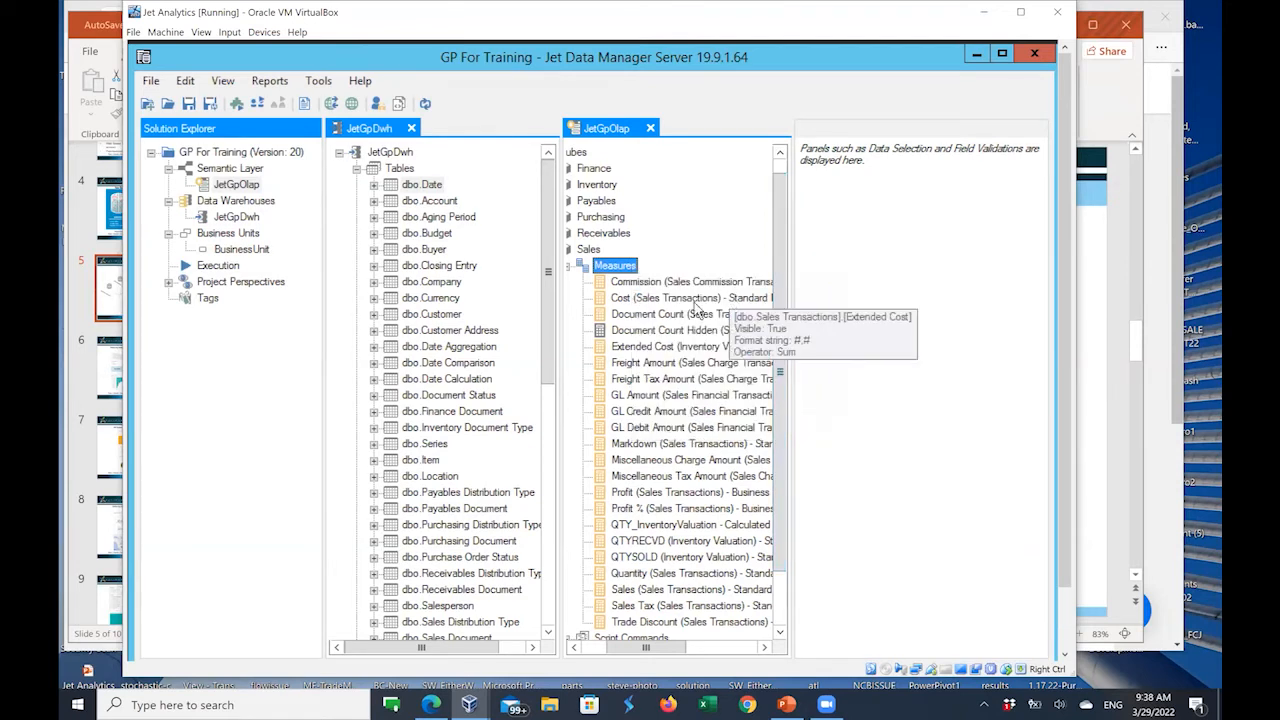
scroll(695, 304, down, 2)
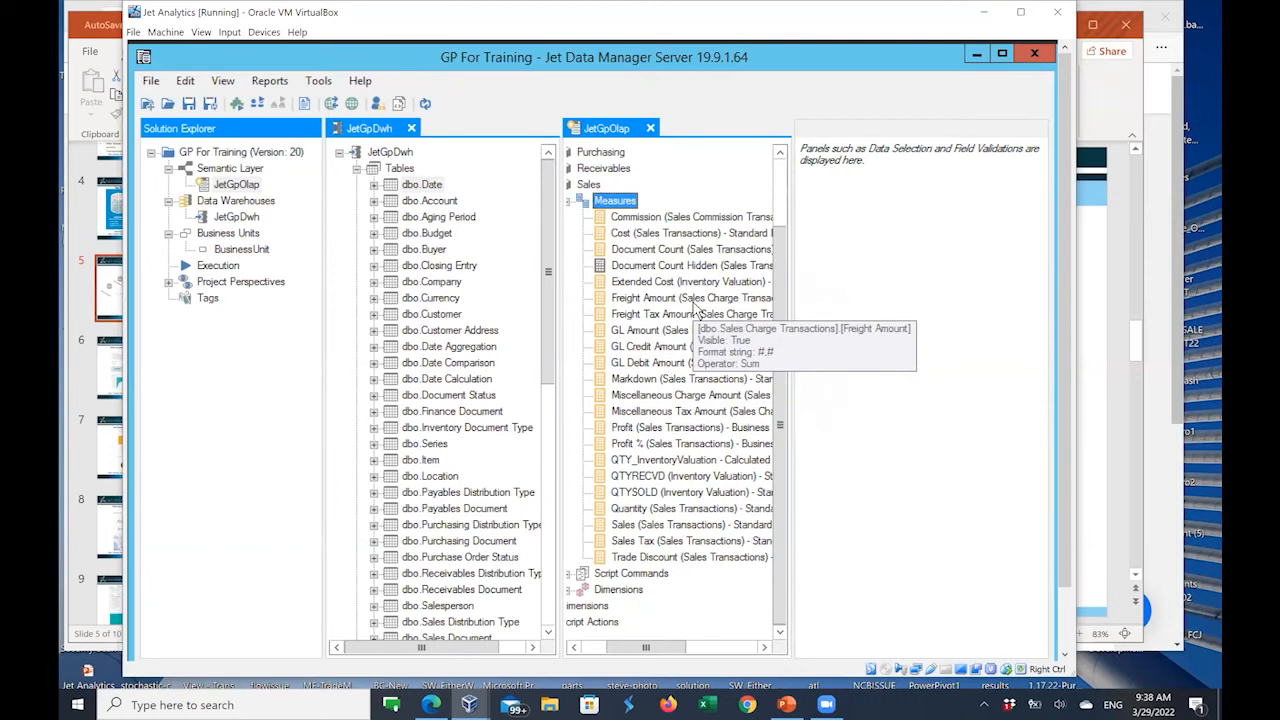
scroll(697, 305, up, 2)
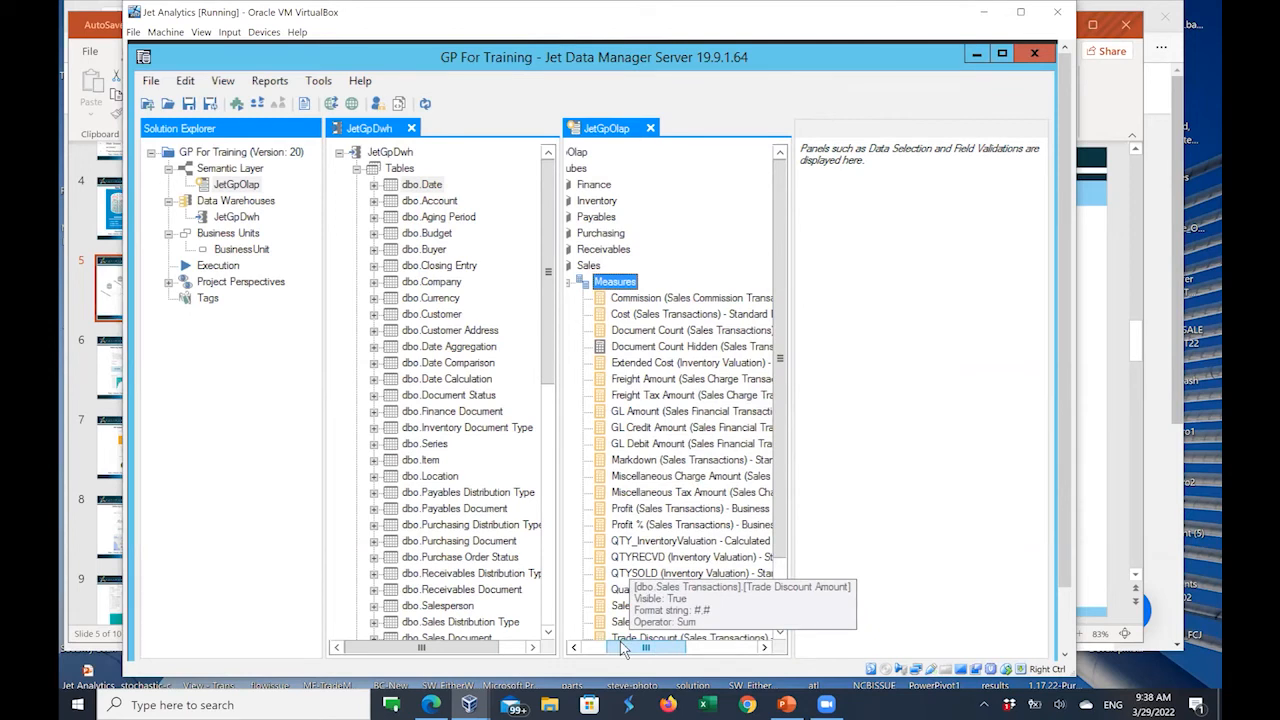
drag(622, 648, 597, 648)
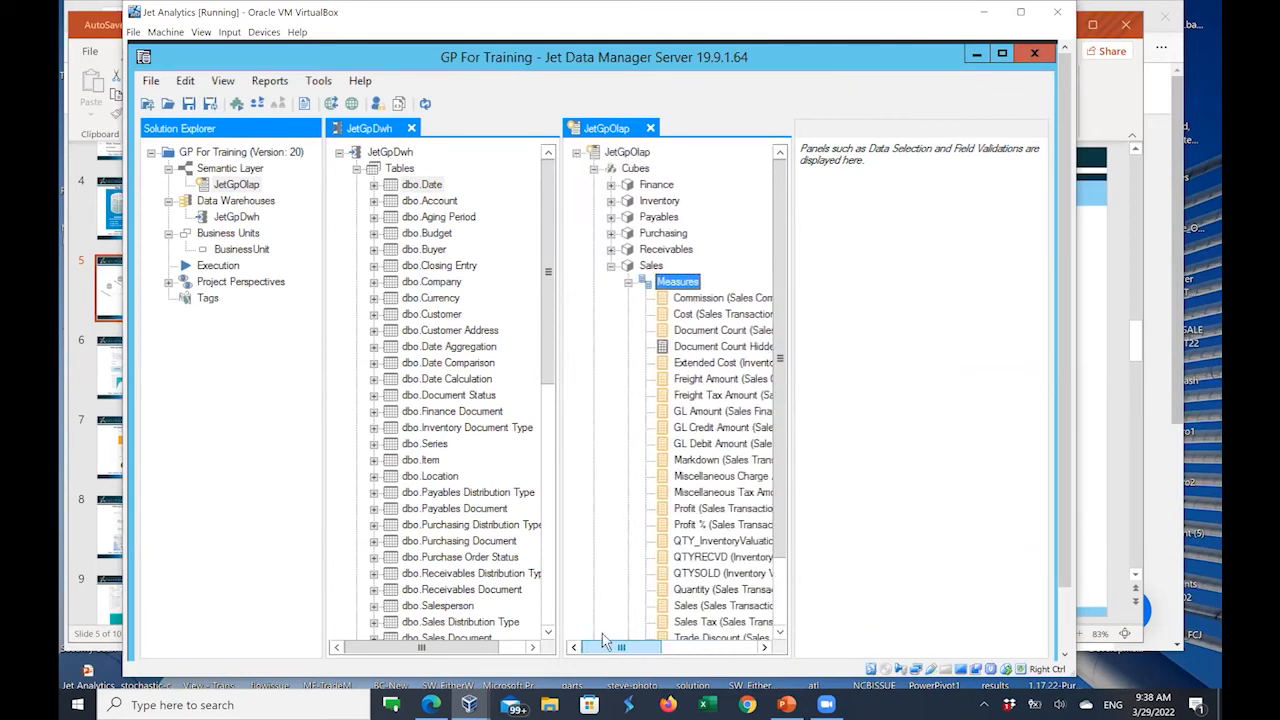
Step: Collapse the Sales cube's measures and briefly expand the Receivables cube to view its measures, script commands and dimensions
click(628, 282)
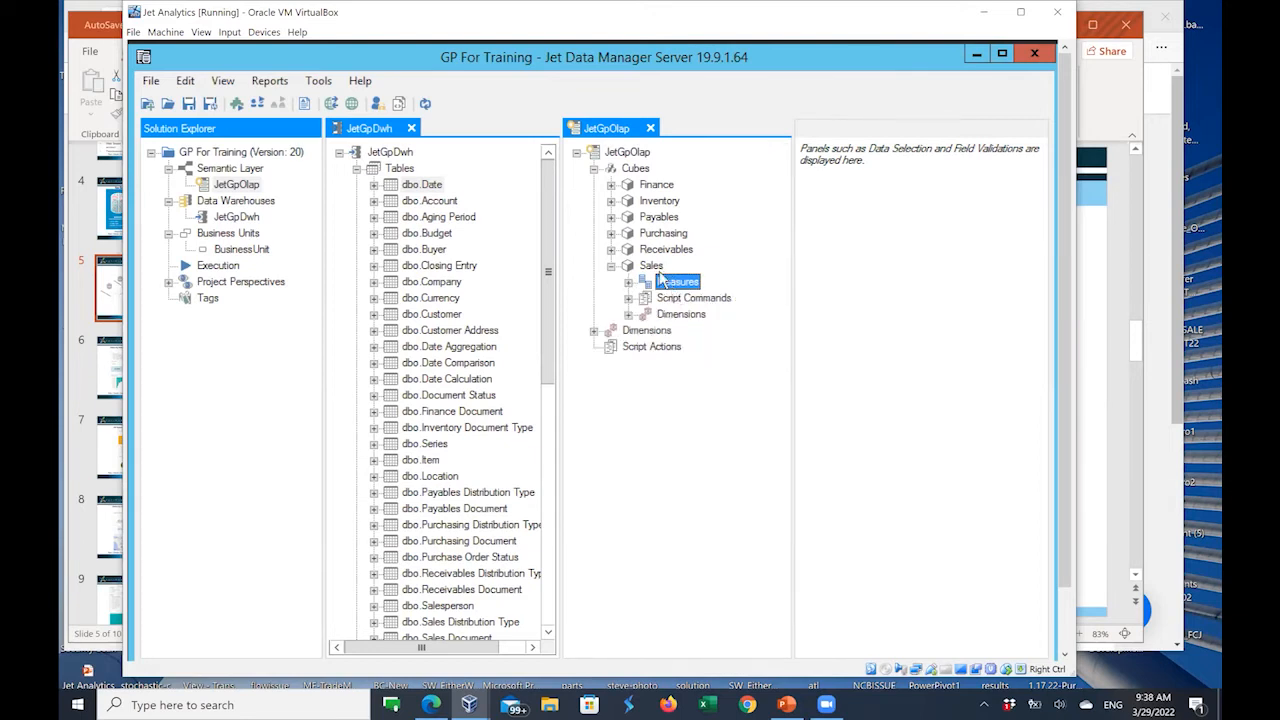
click(611, 250)
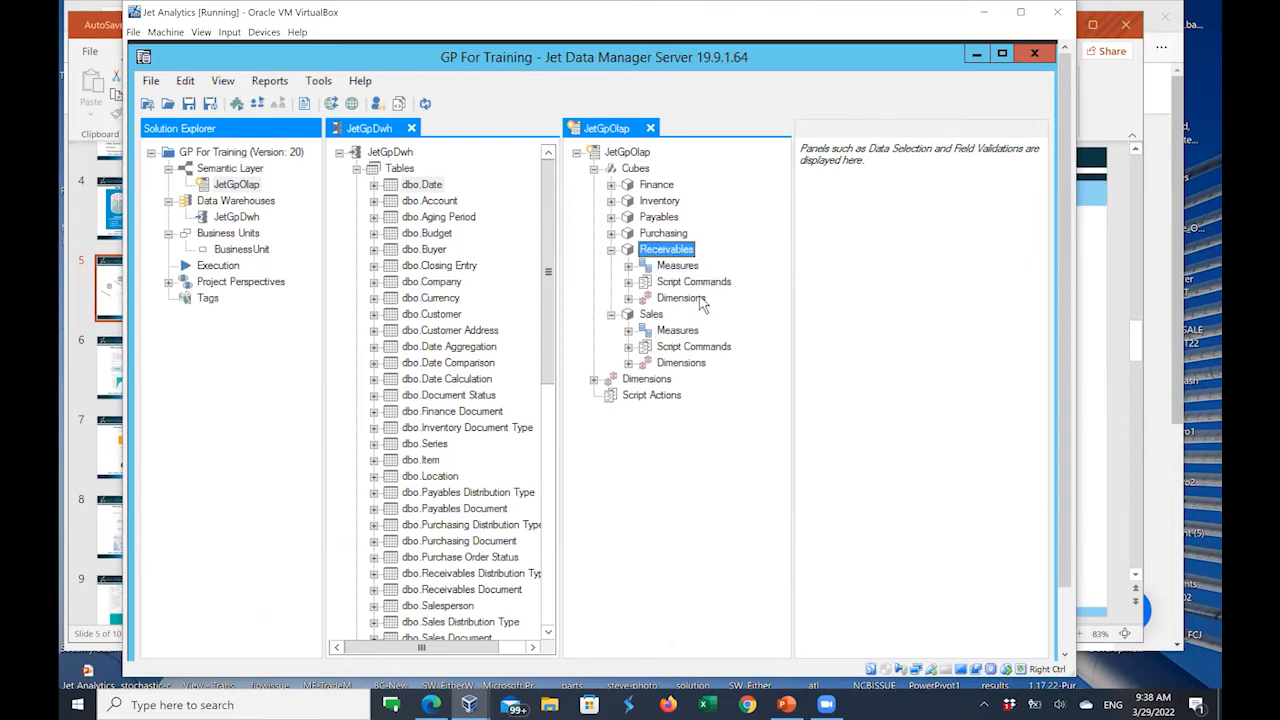
click(612, 250)
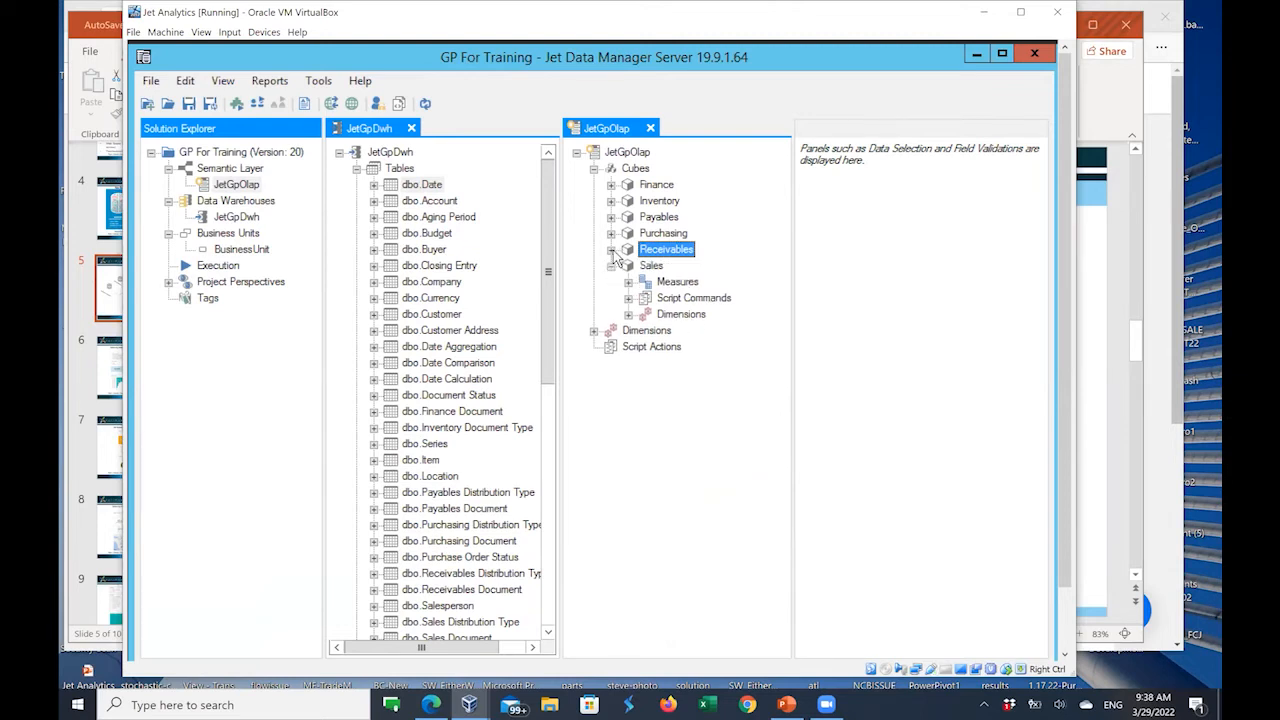
Step: Expand the Sales cube's dimensions and look at the Salesperson dimension in relation to the cube
click(690, 315)
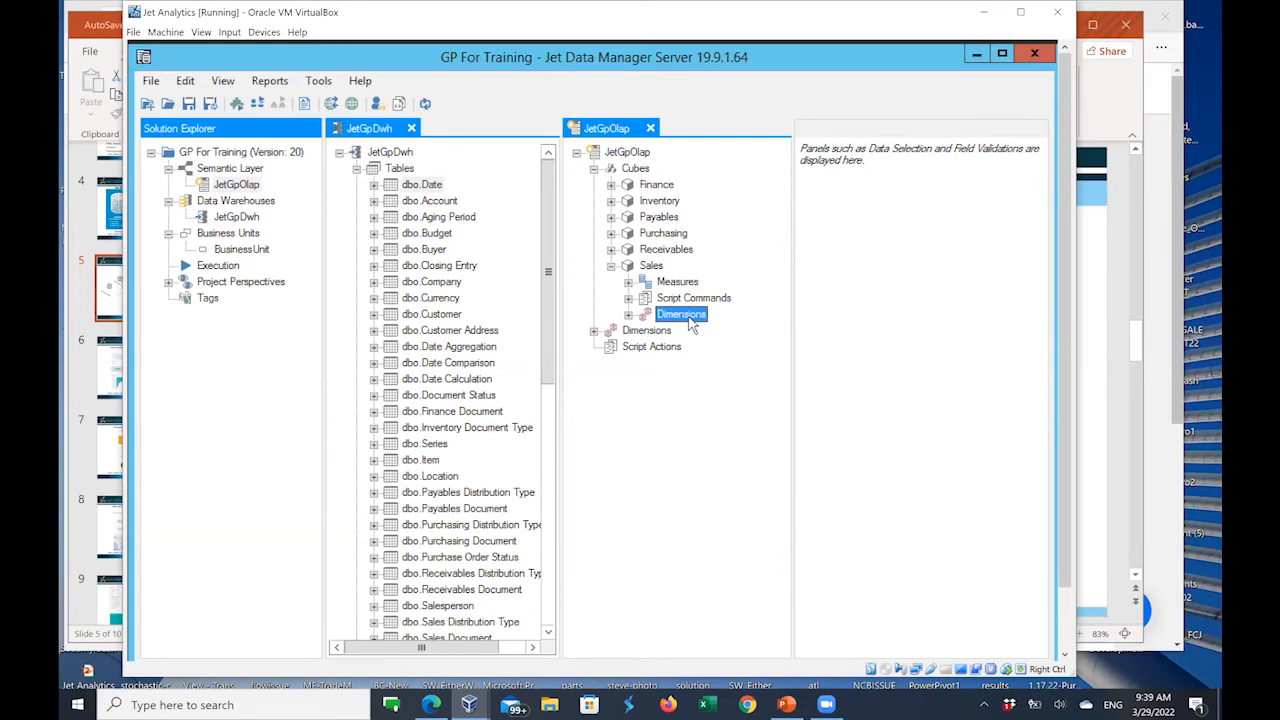
click(628, 314)
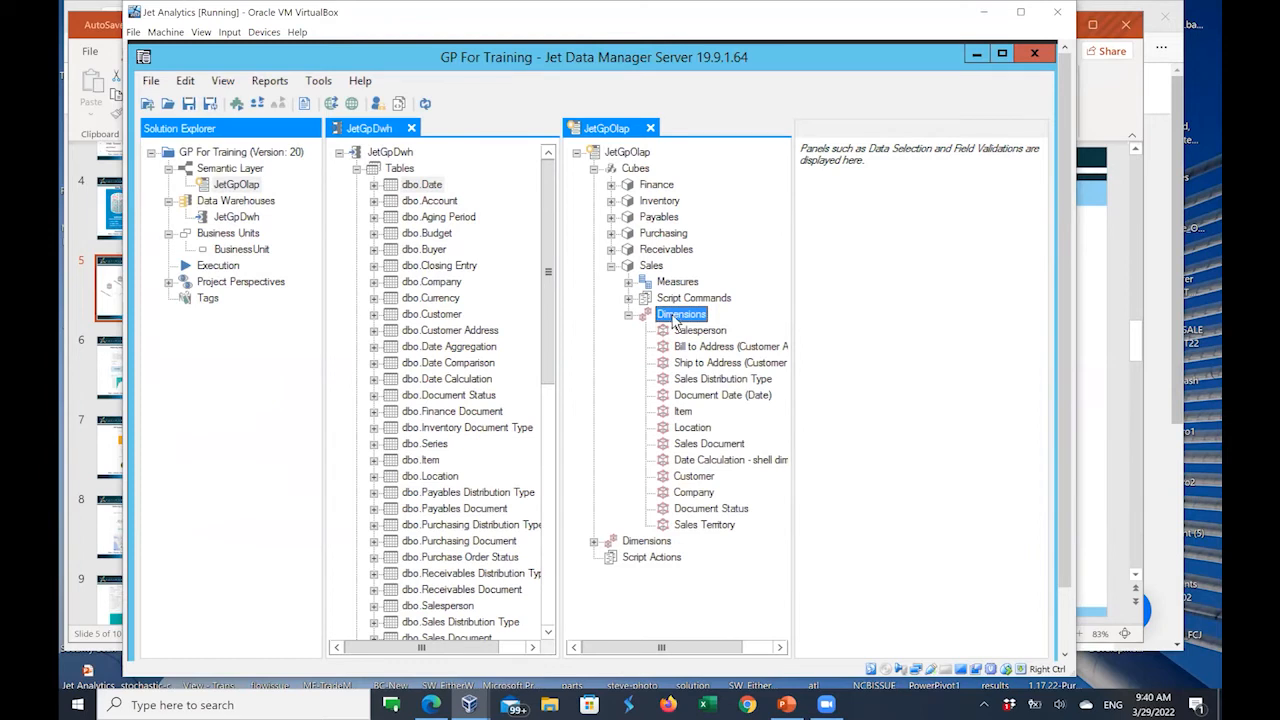
click(648, 267)
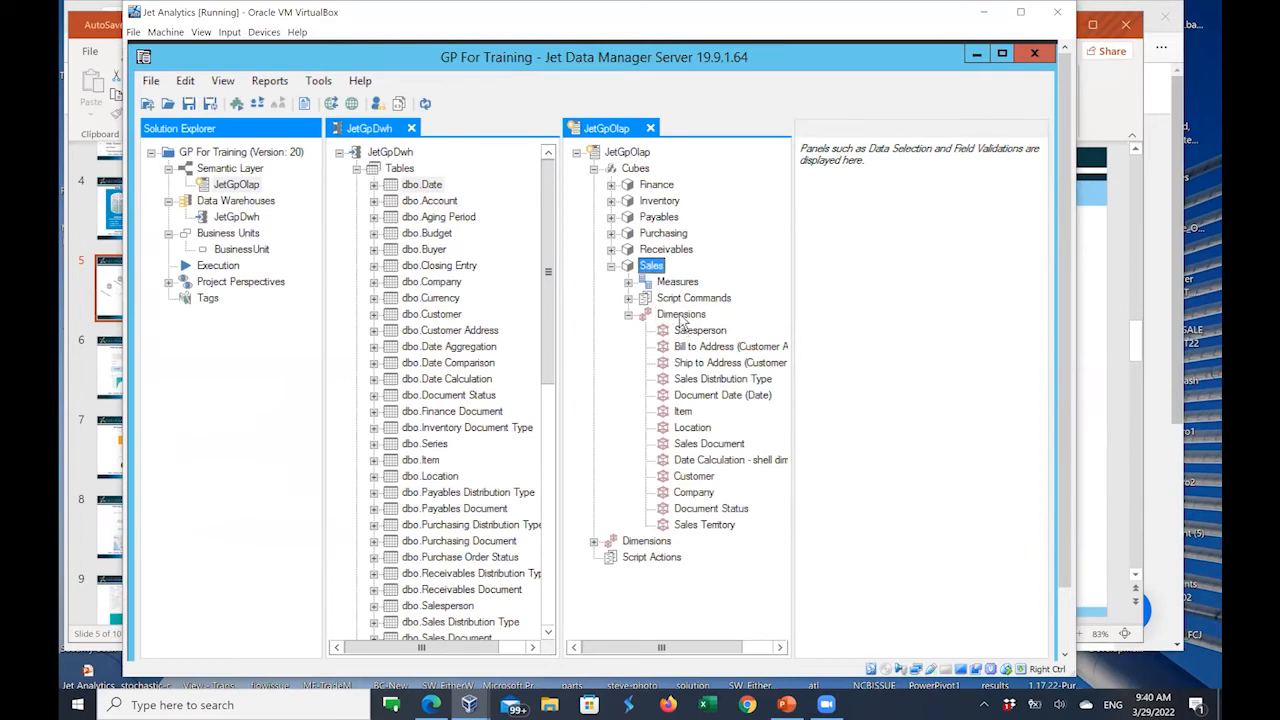
click(684, 316)
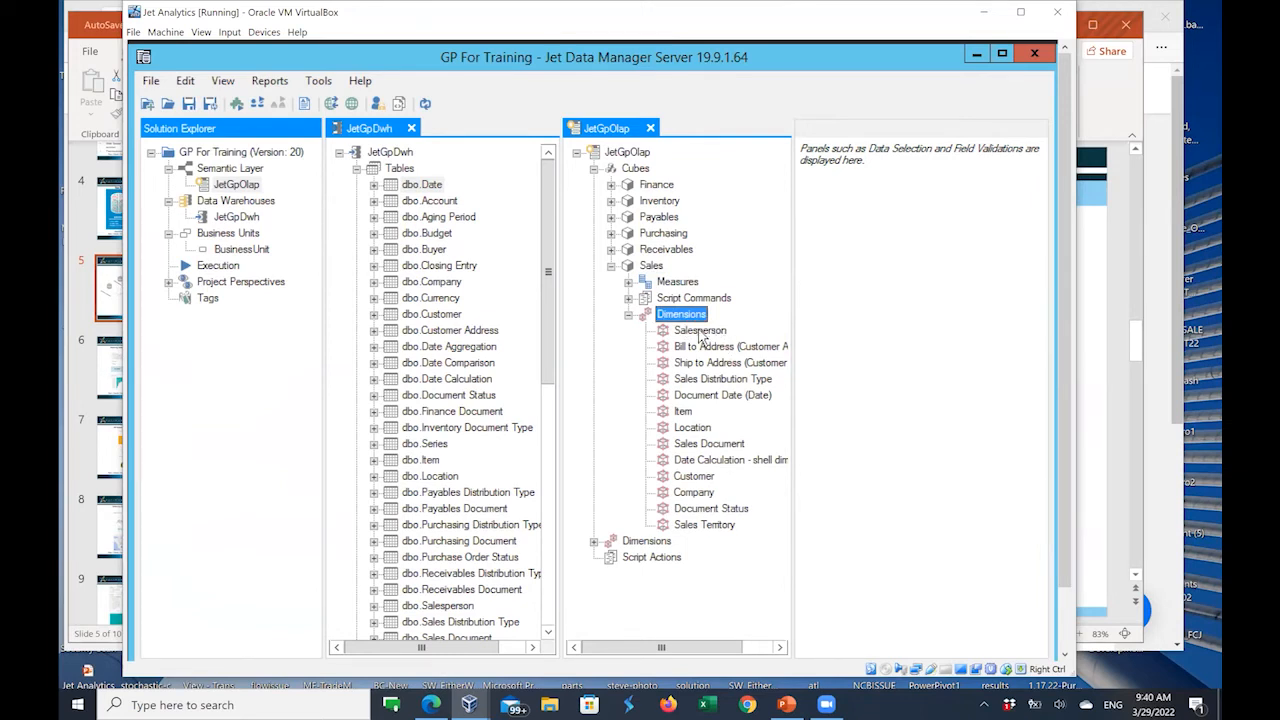
click(700, 331)
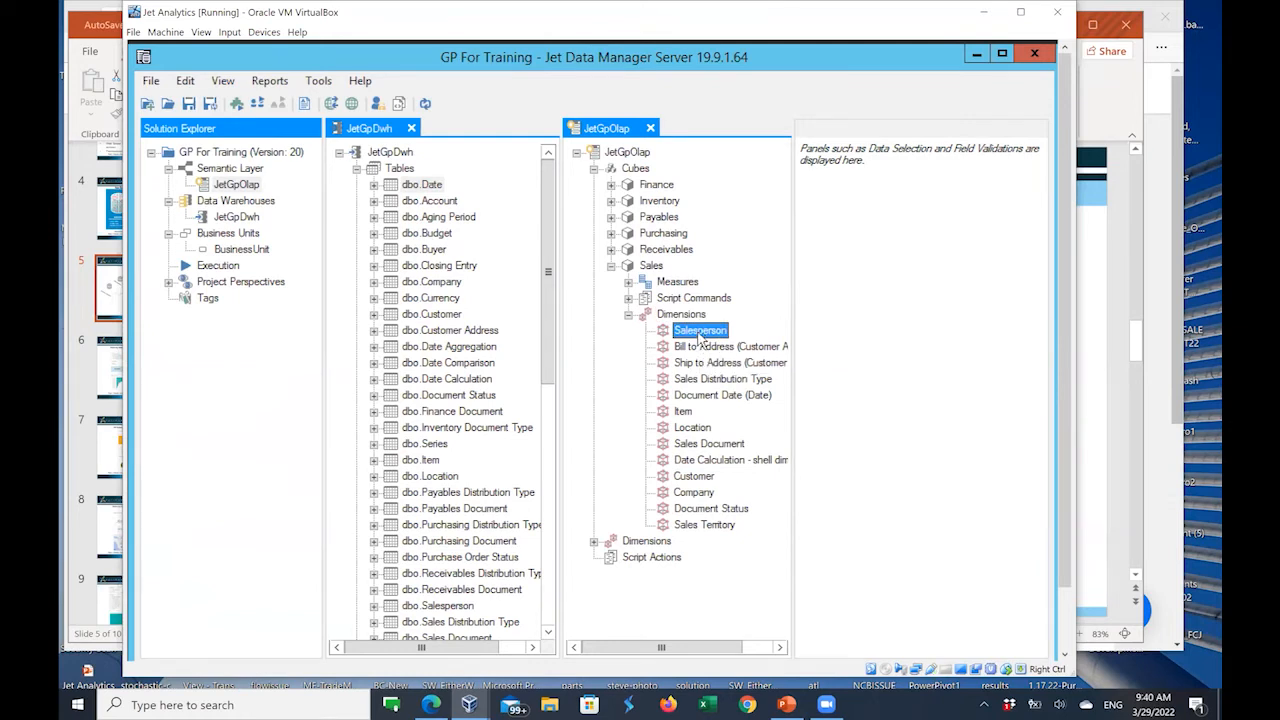
click(654, 268)
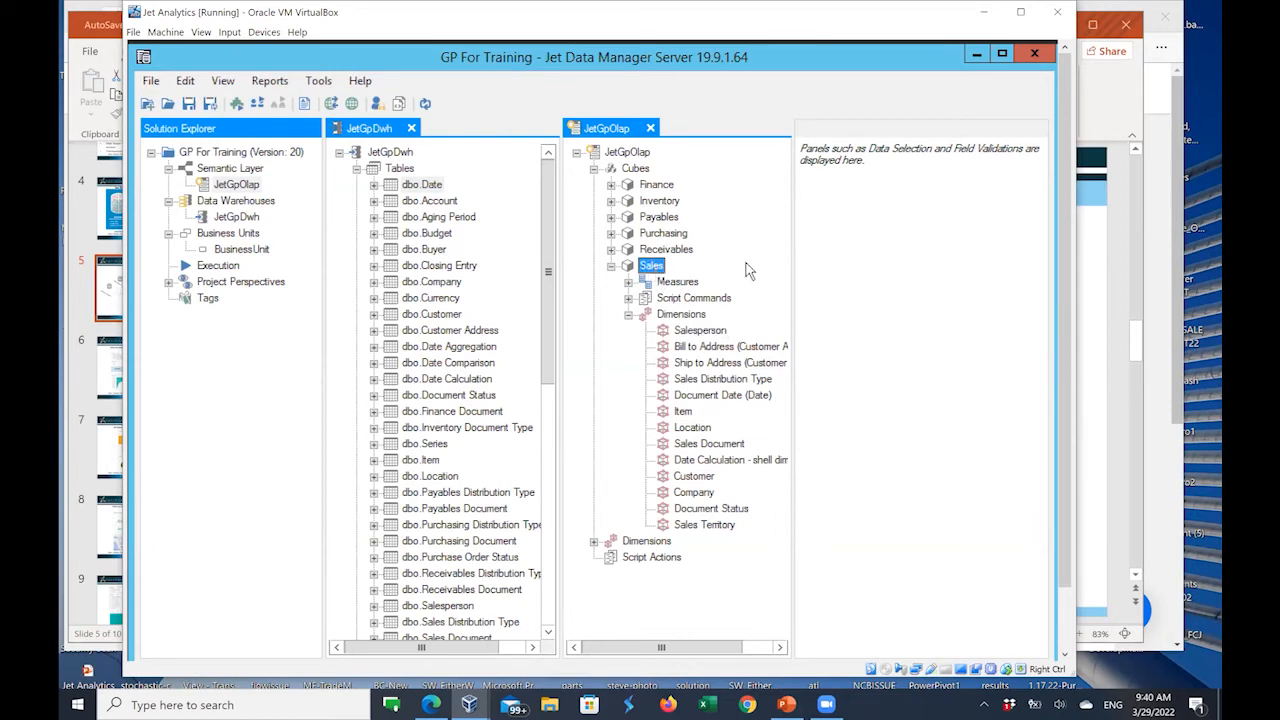
Step: Reopen the Sales cube's measures to inspect the Extended Cost and Profit definitions, and collapse the measure list again
click(630, 283)
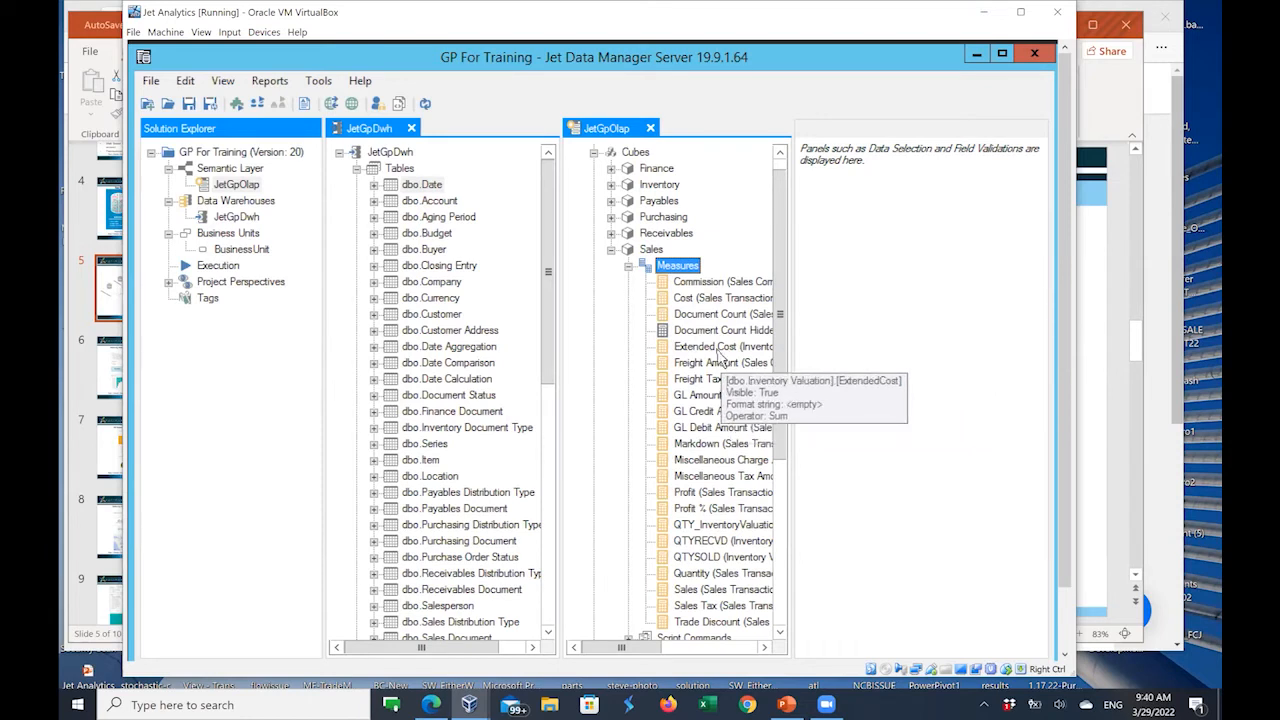
click(712, 494)
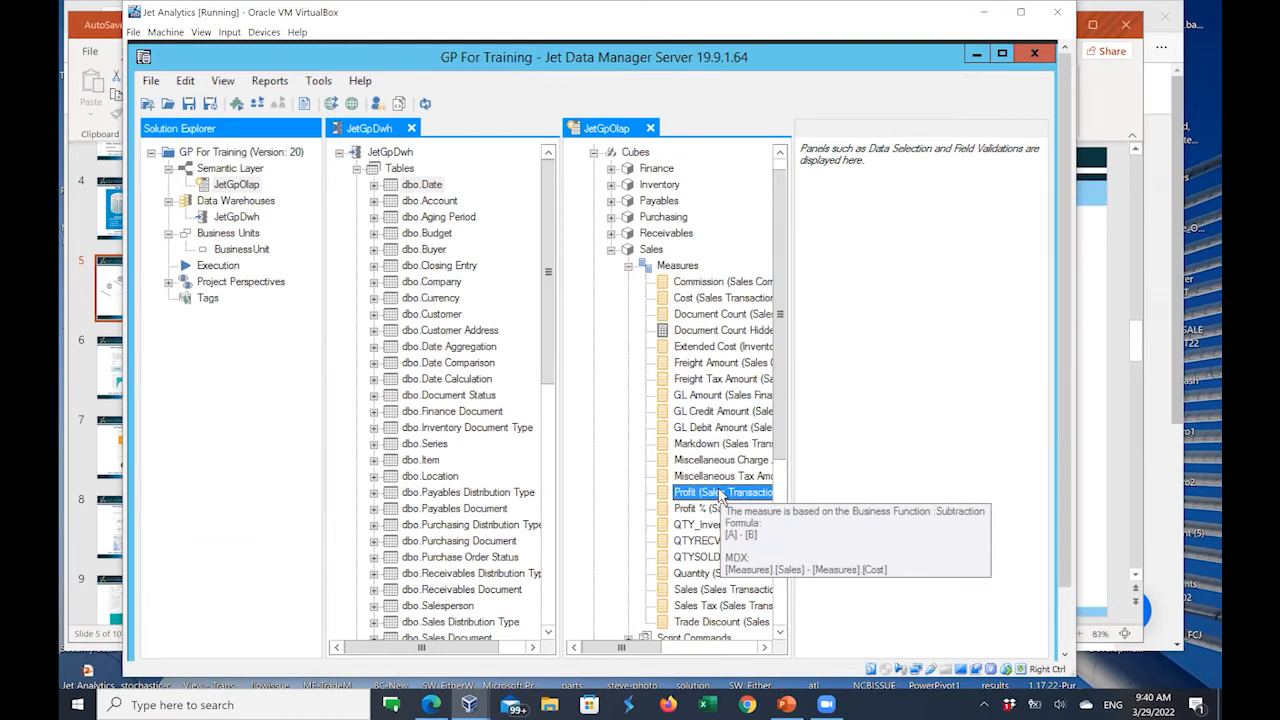
click(628, 266)
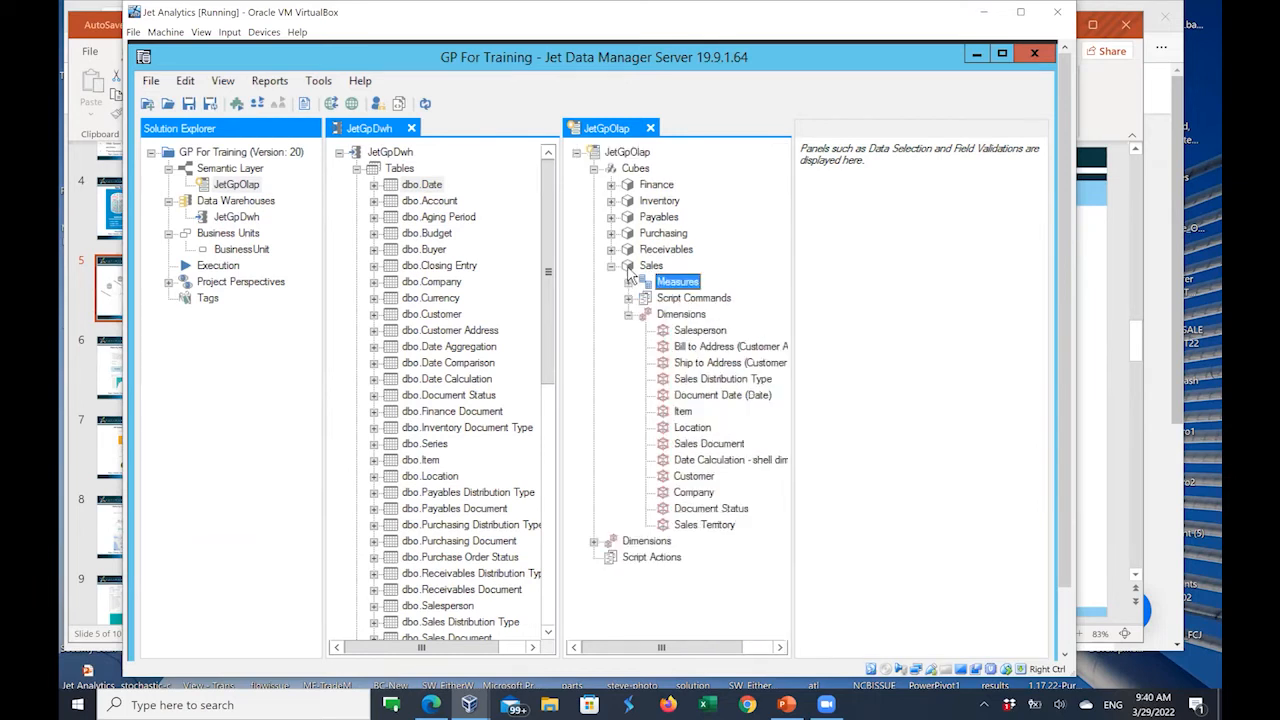
Step: Review the Sales cube's Salesperson, Bill to Address and Ship to Address dimensions alongside its measures
click(693, 336)
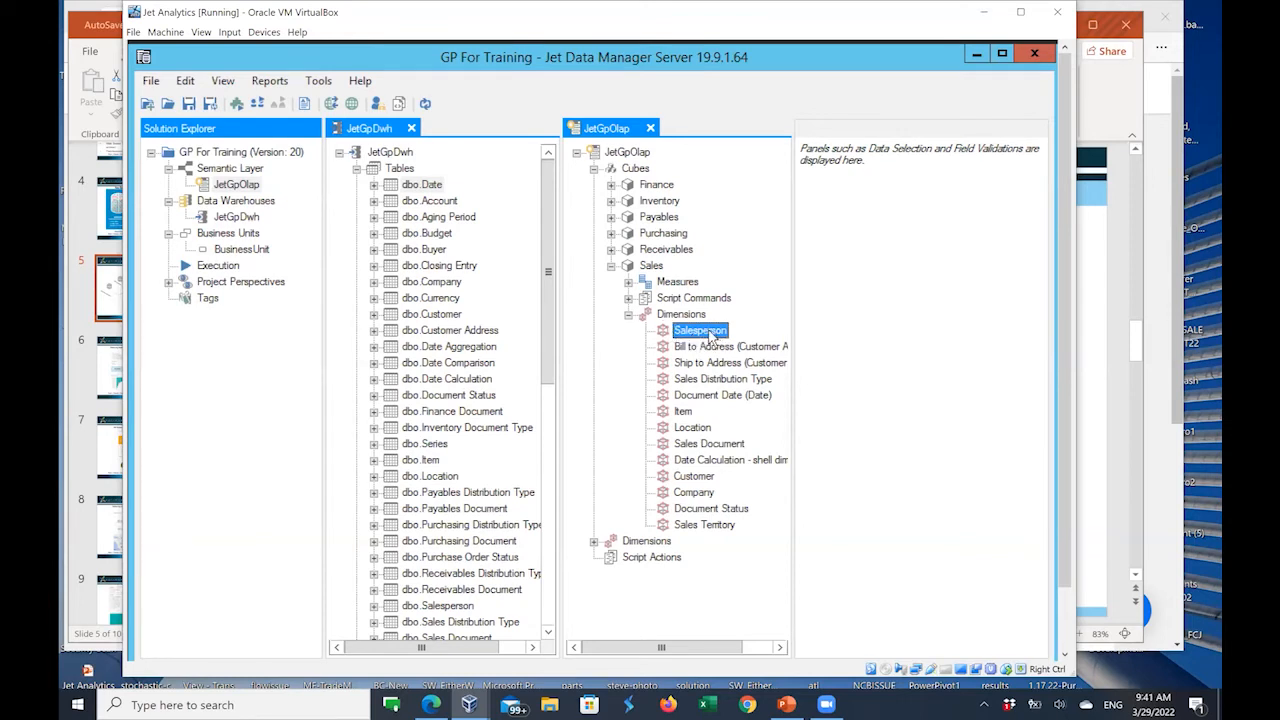
click(650, 266)
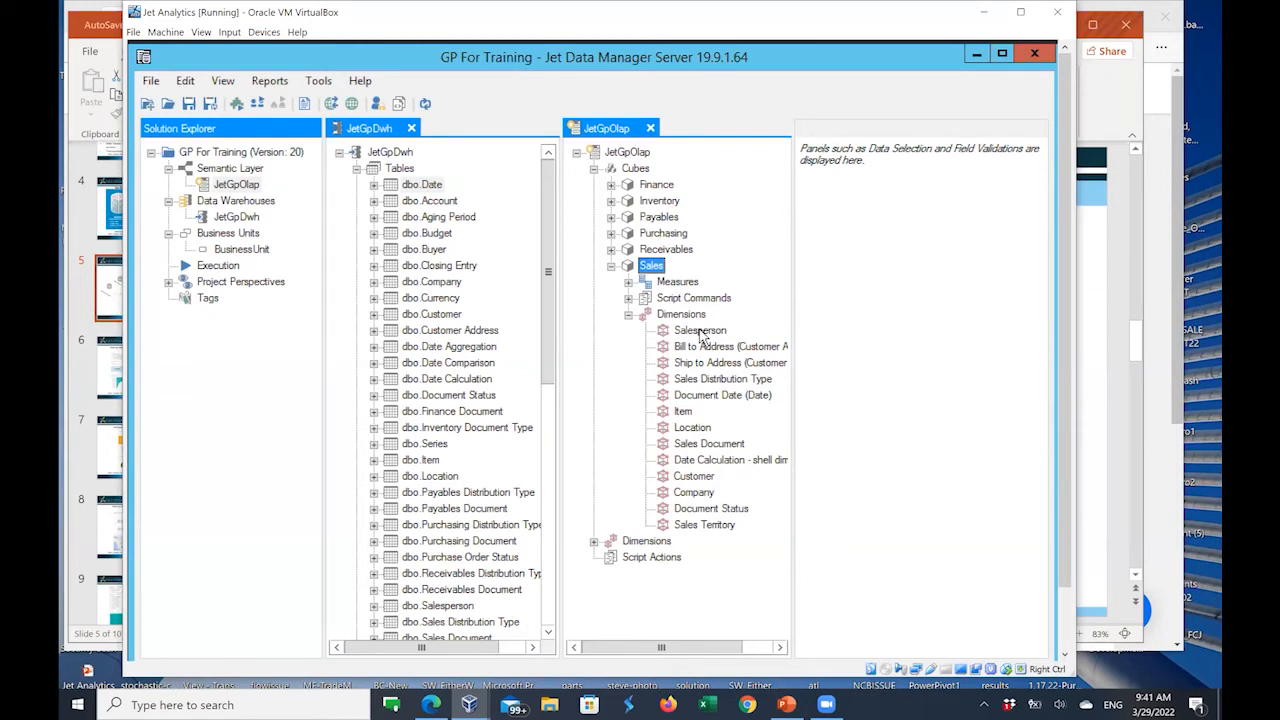
click(700, 333)
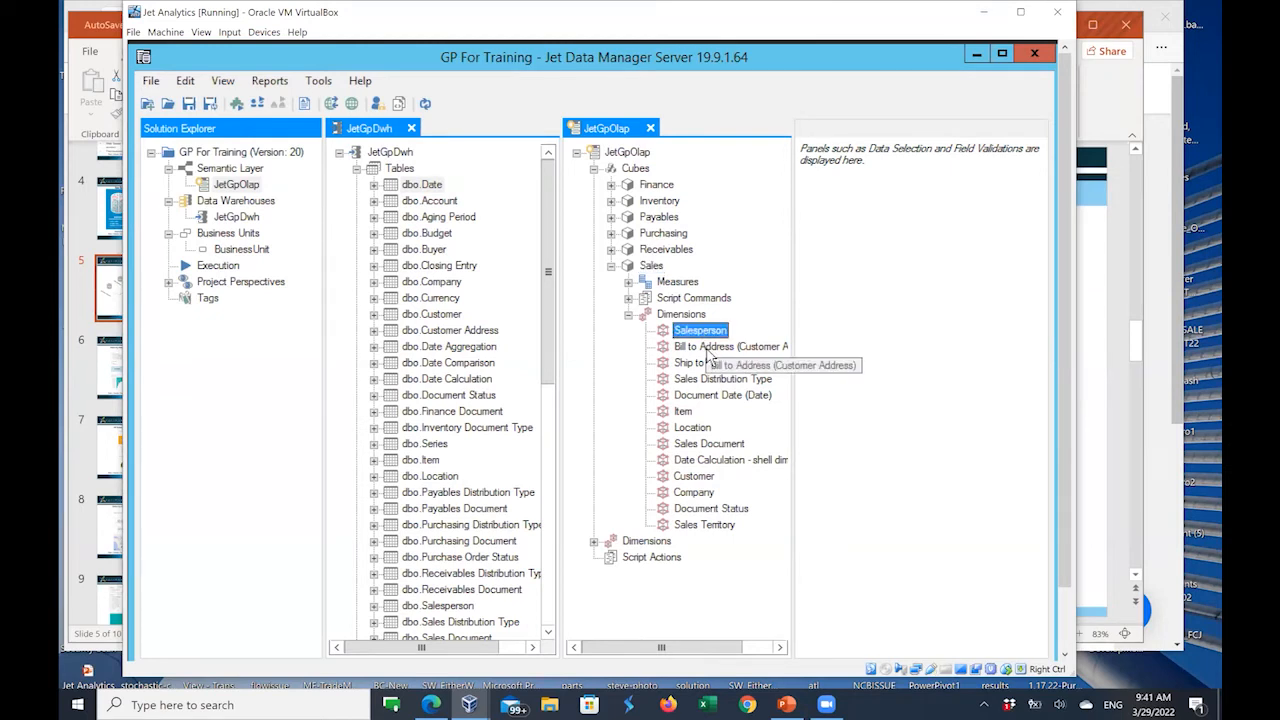
click(707, 350)
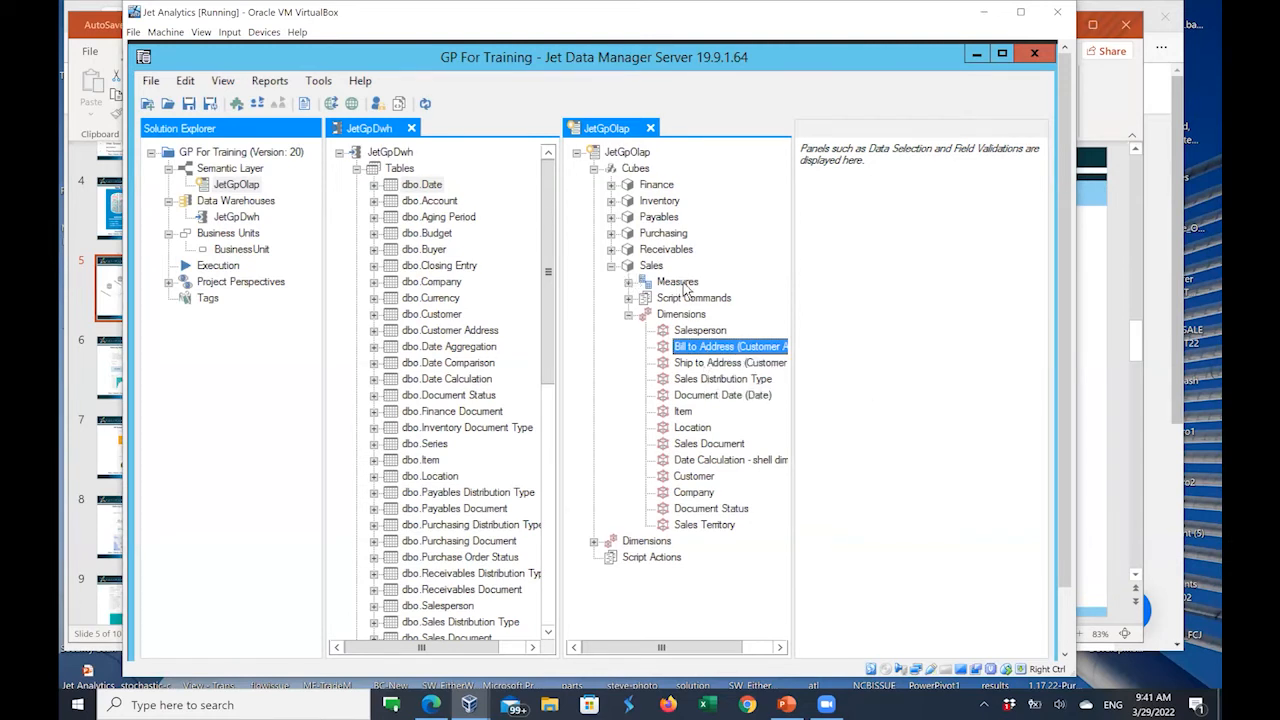
click(722, 365)
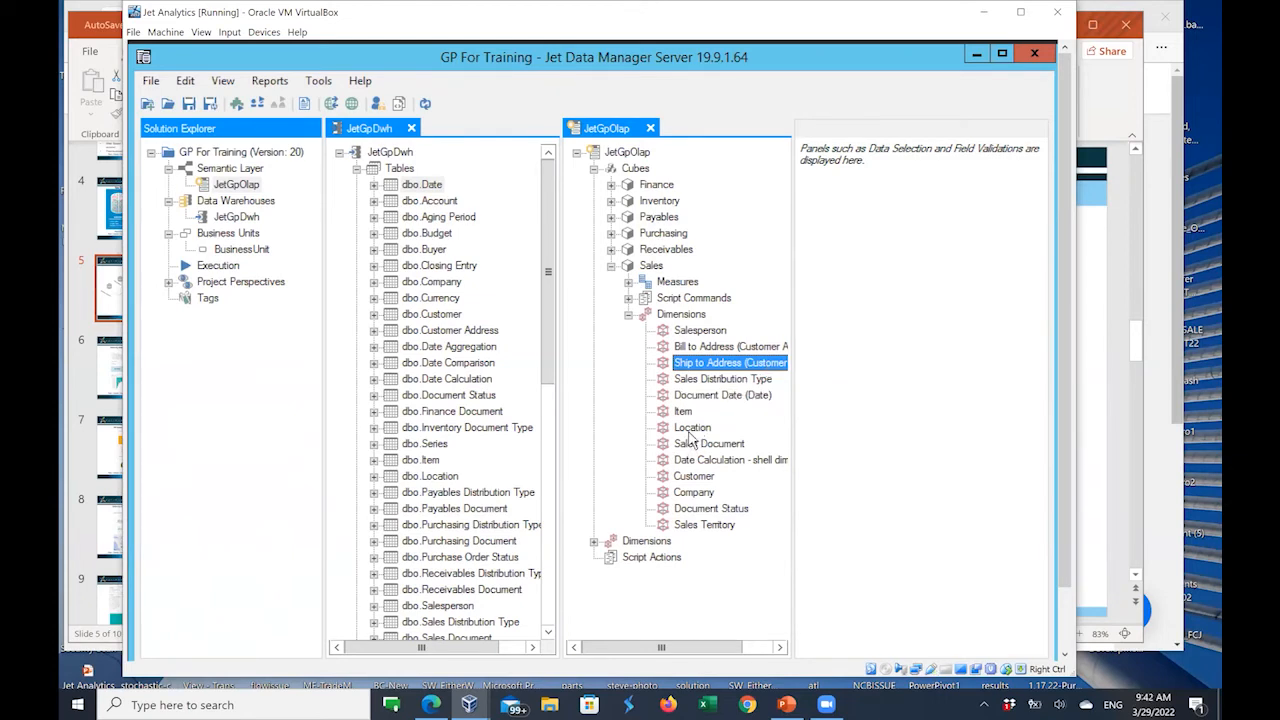
click(651, 266)
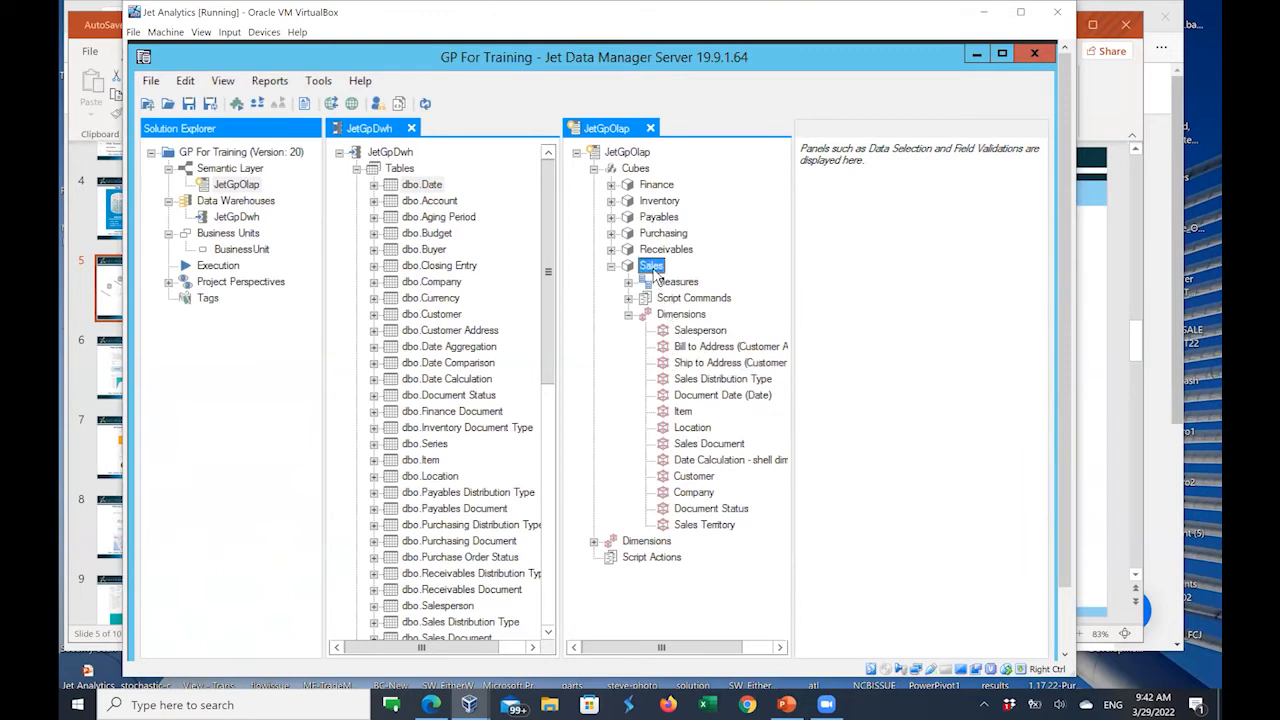
click(690, 283)
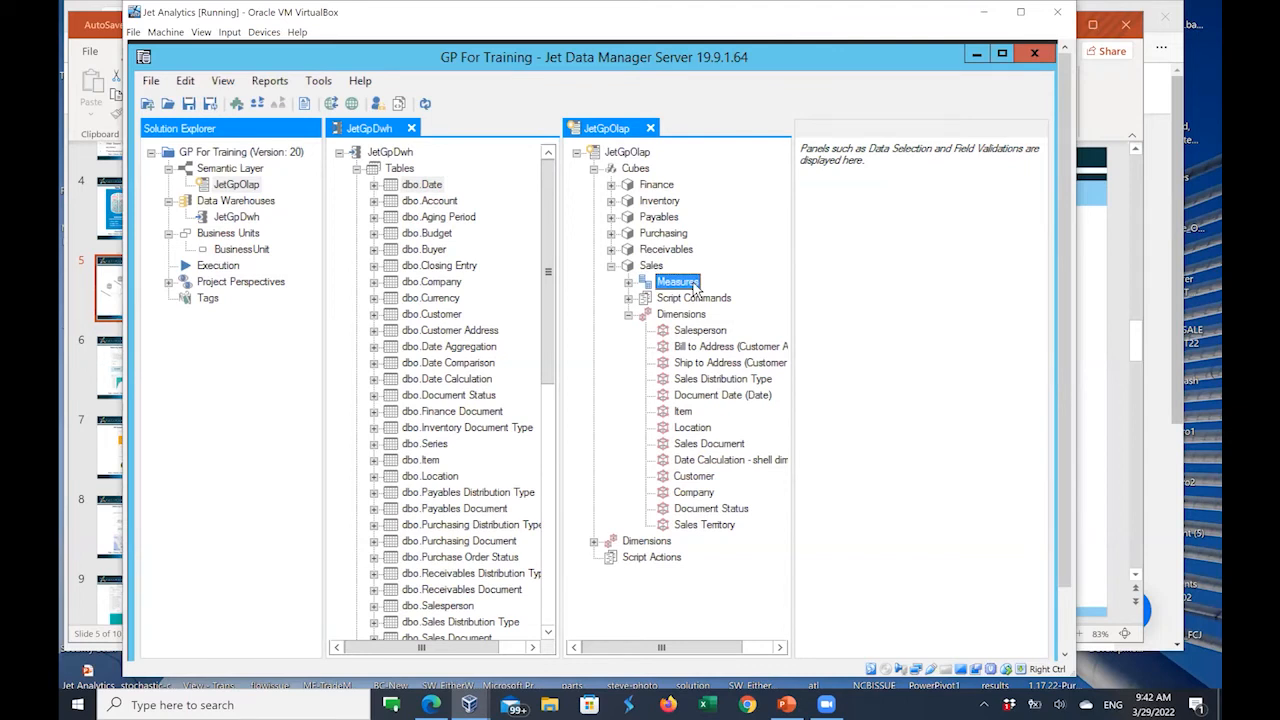
Step: Review the Sales cube's Location and Customer dimensions alongside its measures, and collapse the cube's dimension list
click(695, 430)
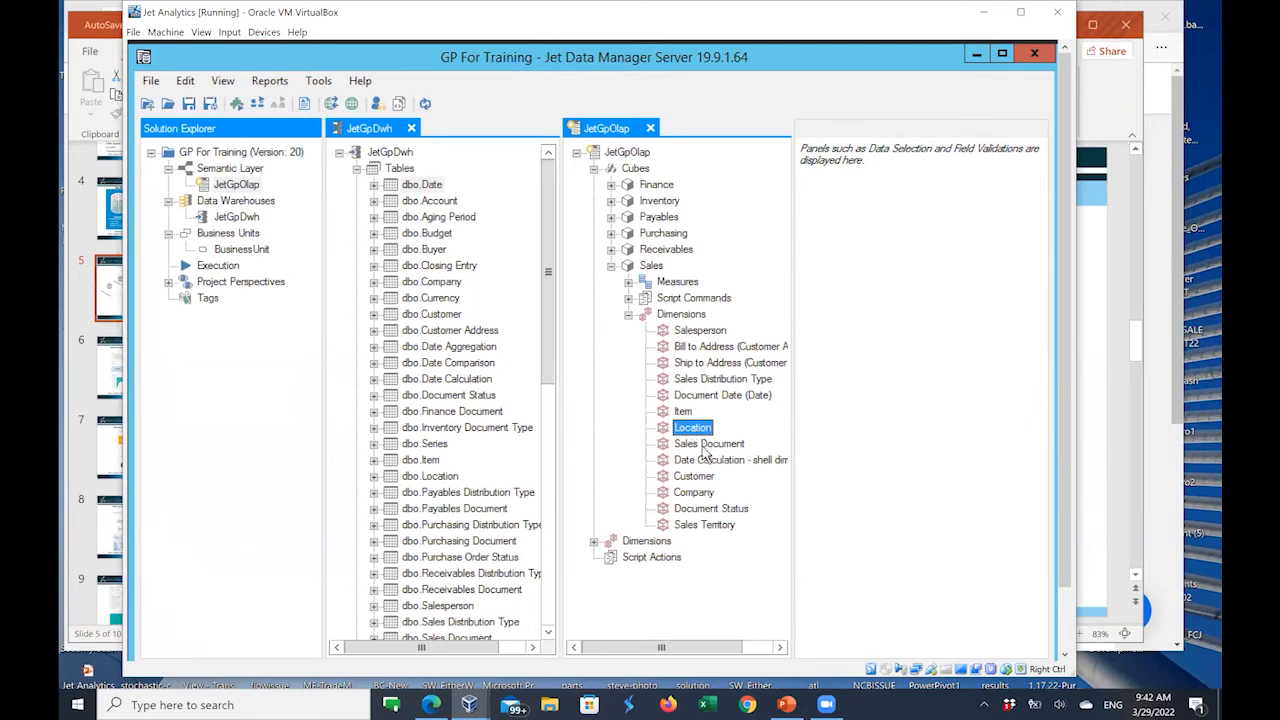
click(648, 266)
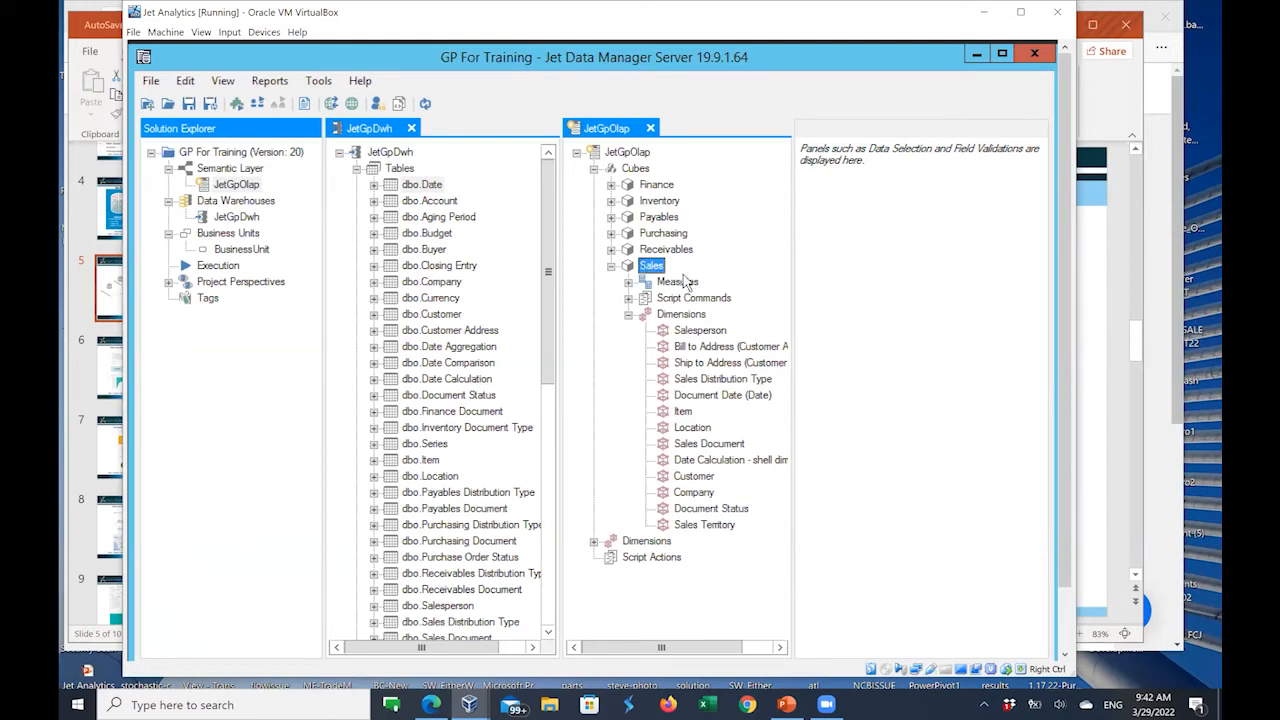
click(678, 283)
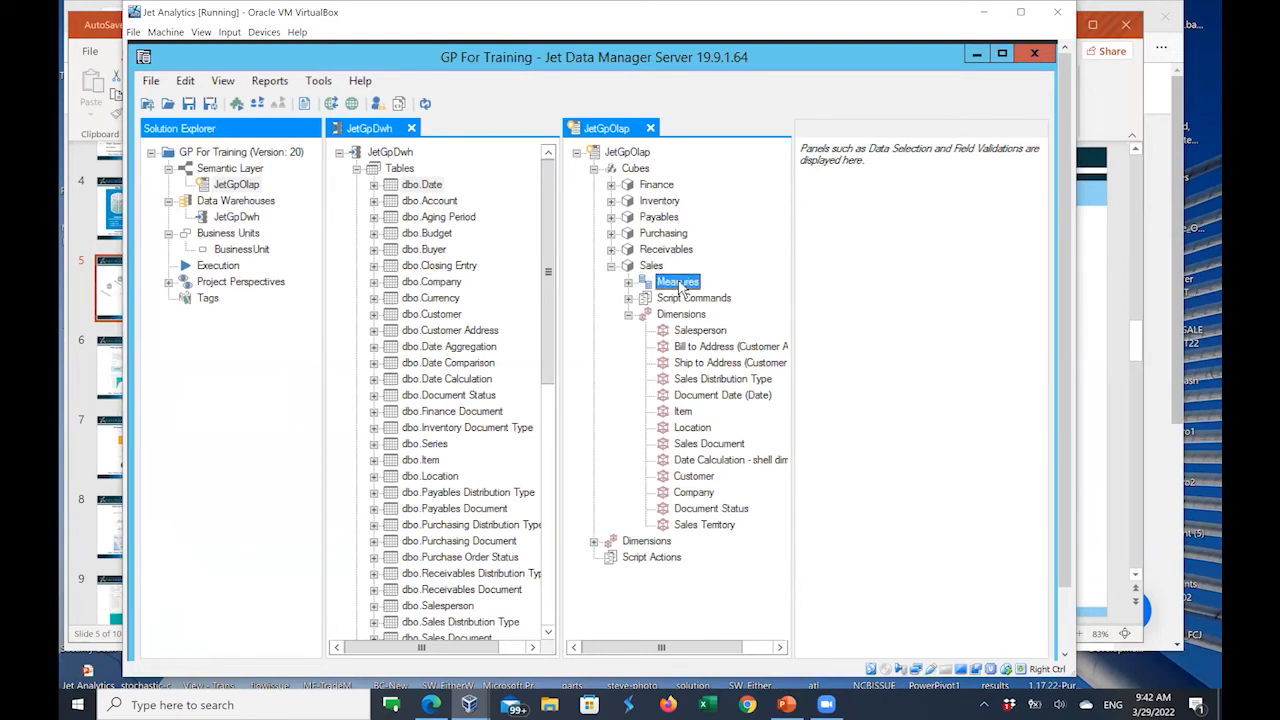
click(690, 478)
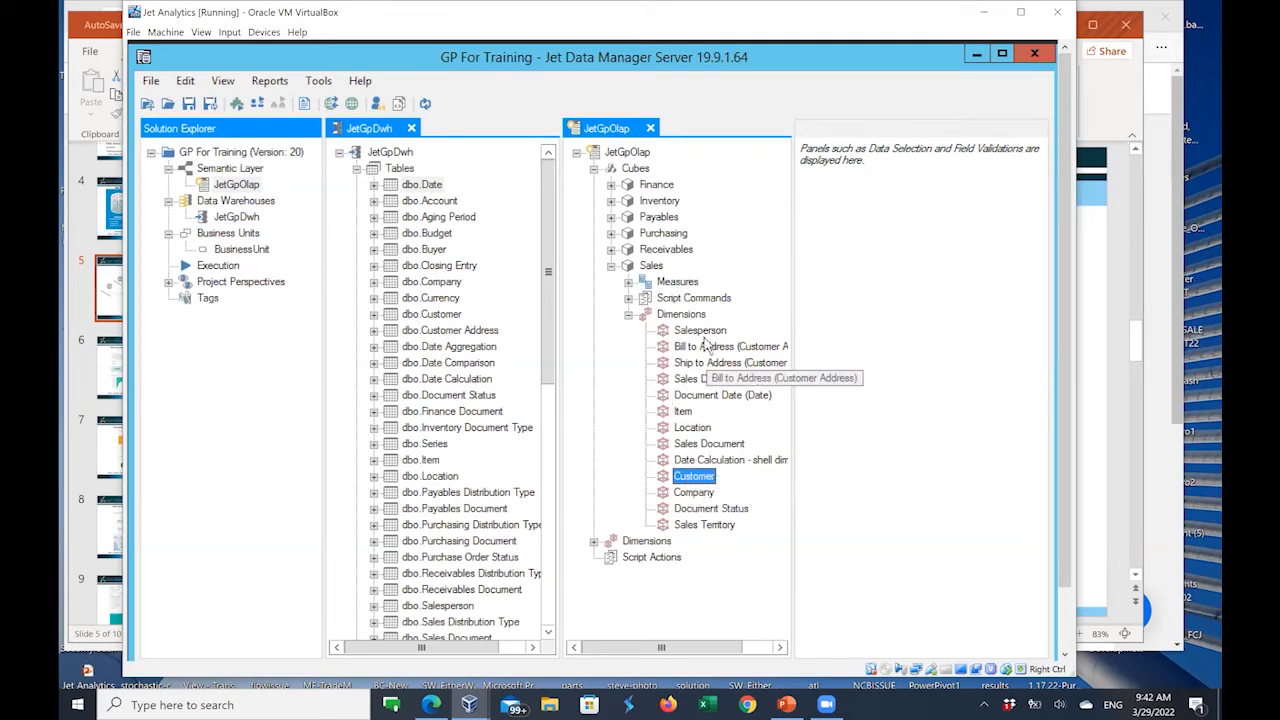
click(628, 314)
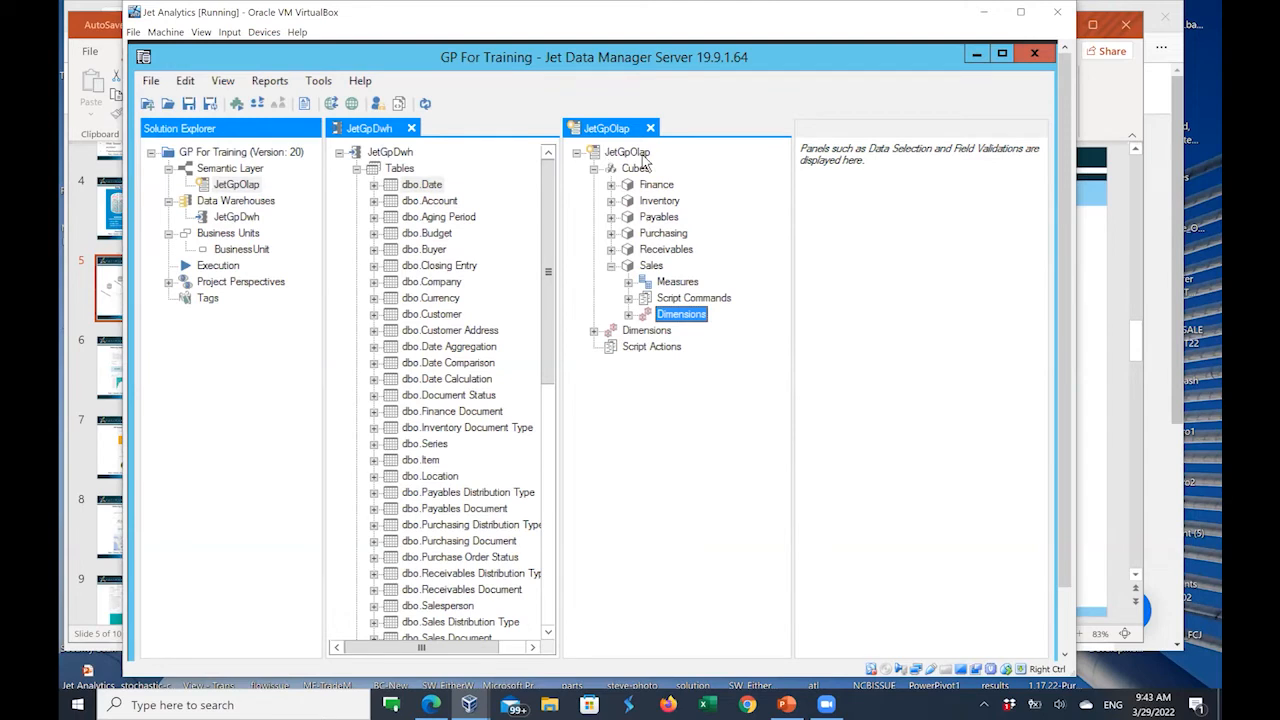
Step: Expand the shared Dimensions of JetGpOlap, look through the full list and select the Customer dimension
click(594, 330)
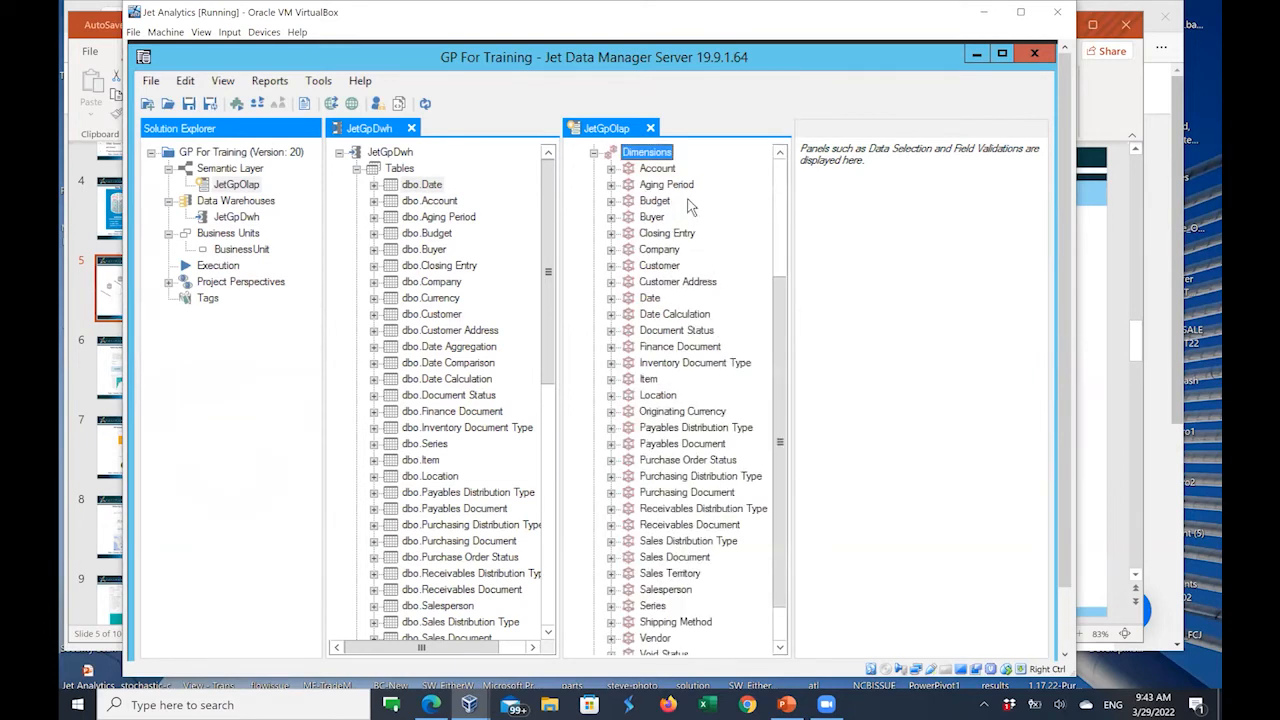
scroll(655, 240, down, 1)
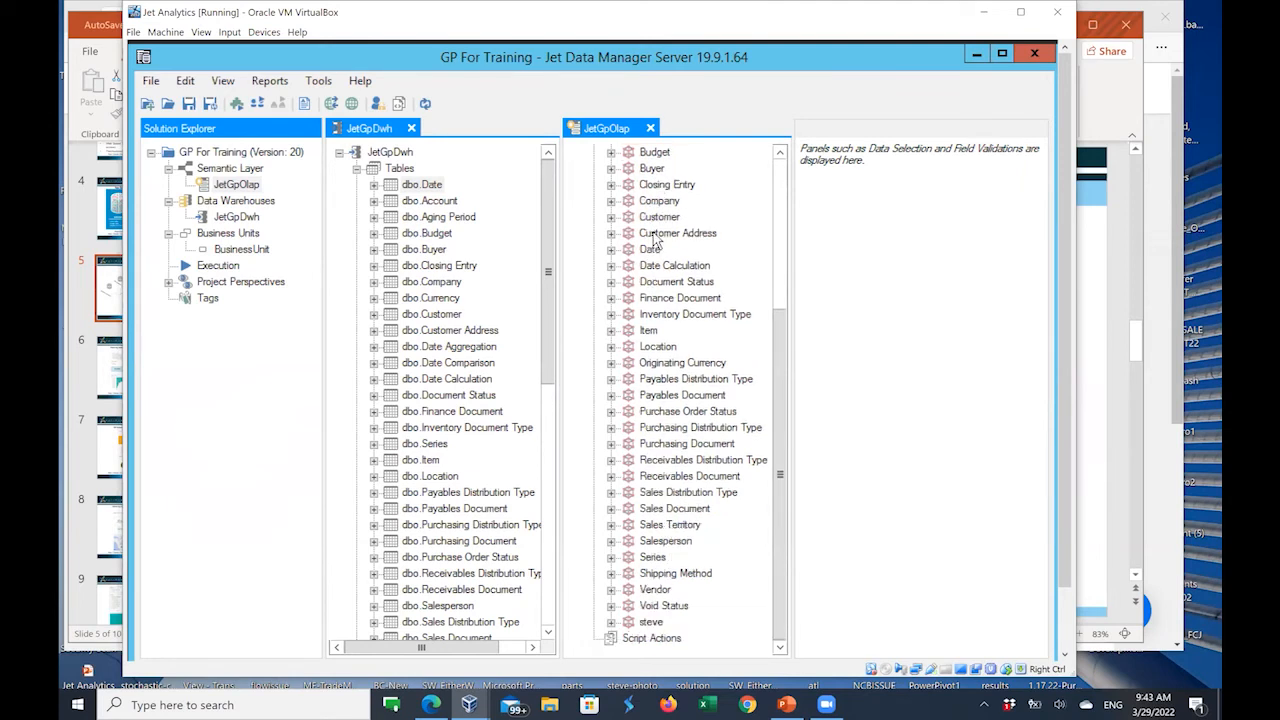
scroll(655, 240, up, 2)
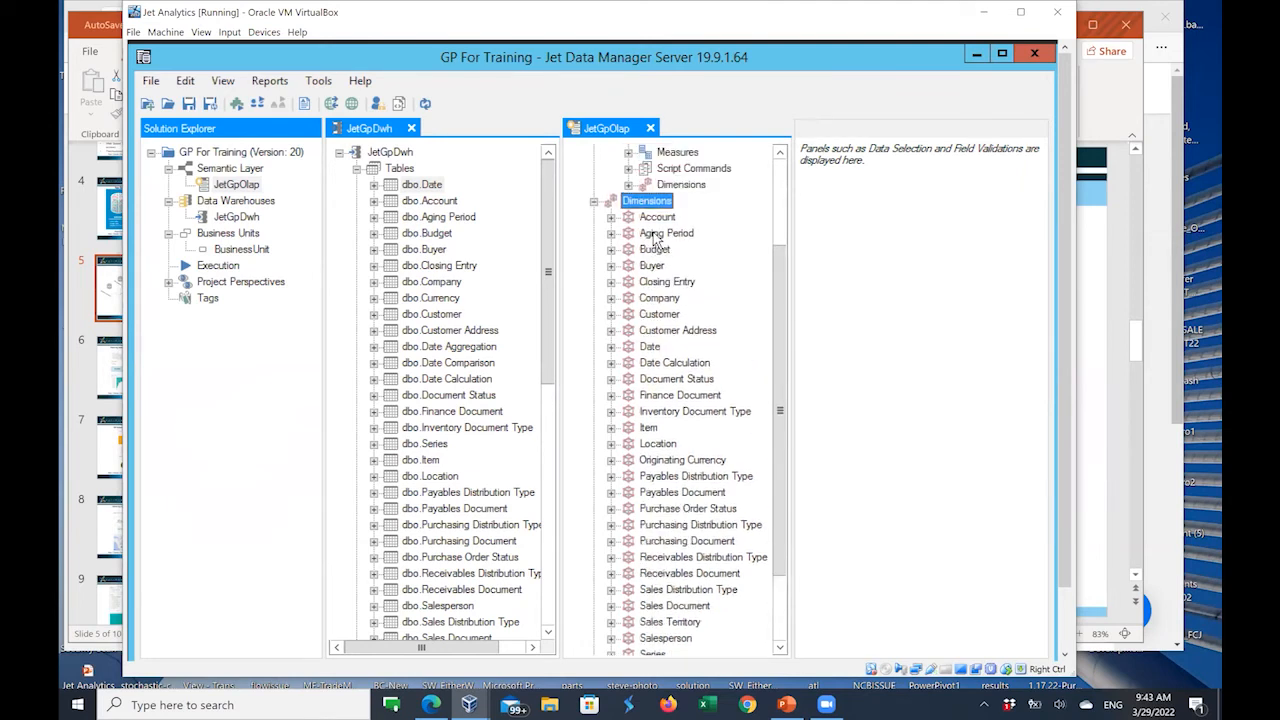
scroll(655, 238, up, 3)
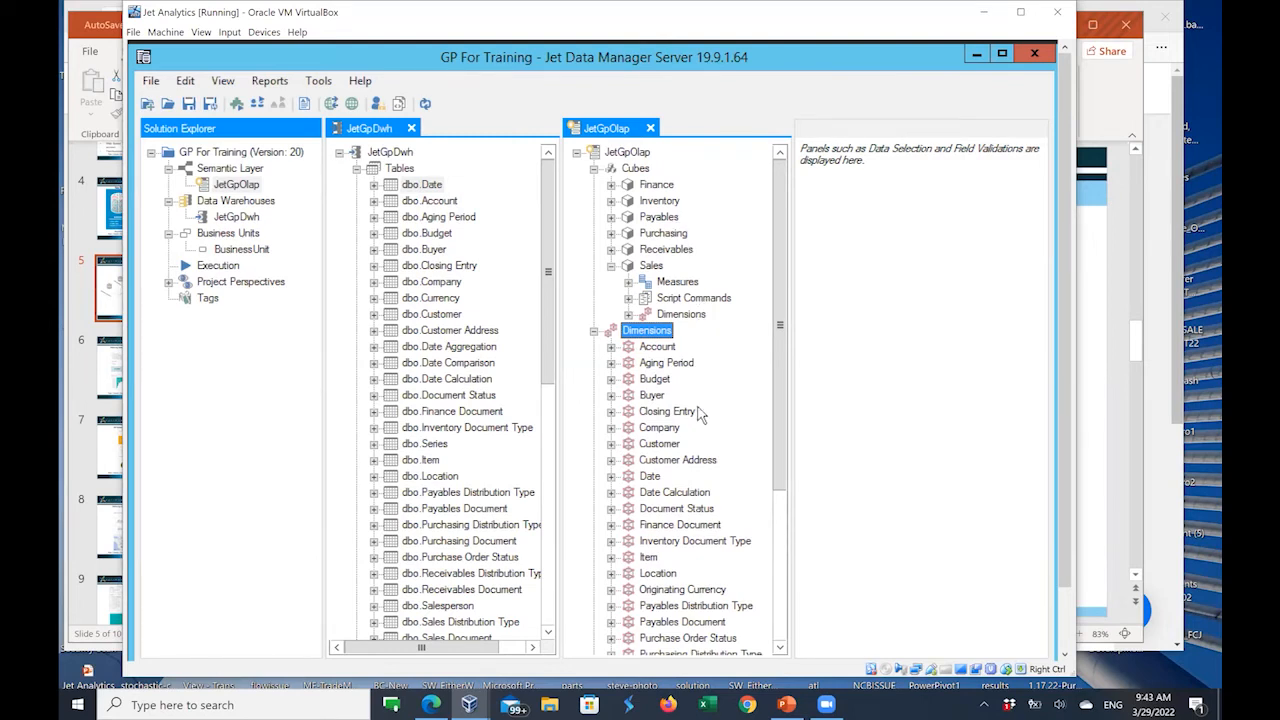
click(656, 446)
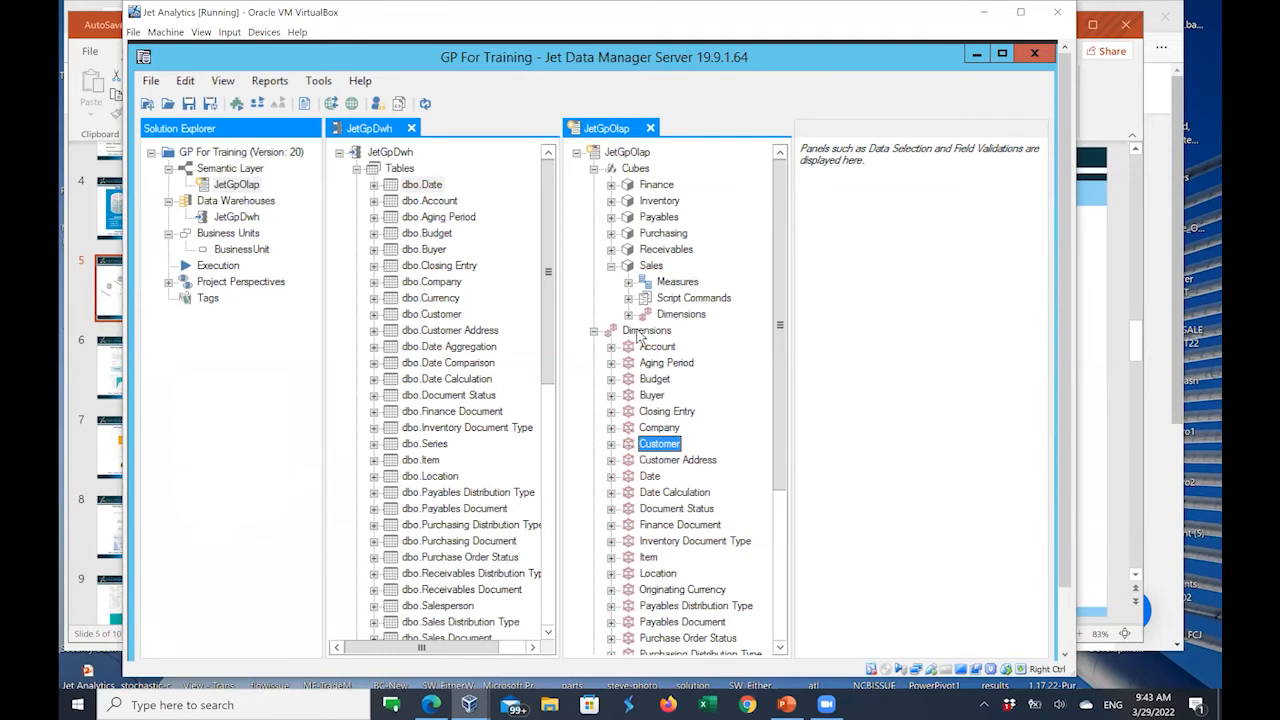
Step: Expand the dimensions of the Sales and Receivables cubes and locate the shared Customer dimension in each
click(680, 253)
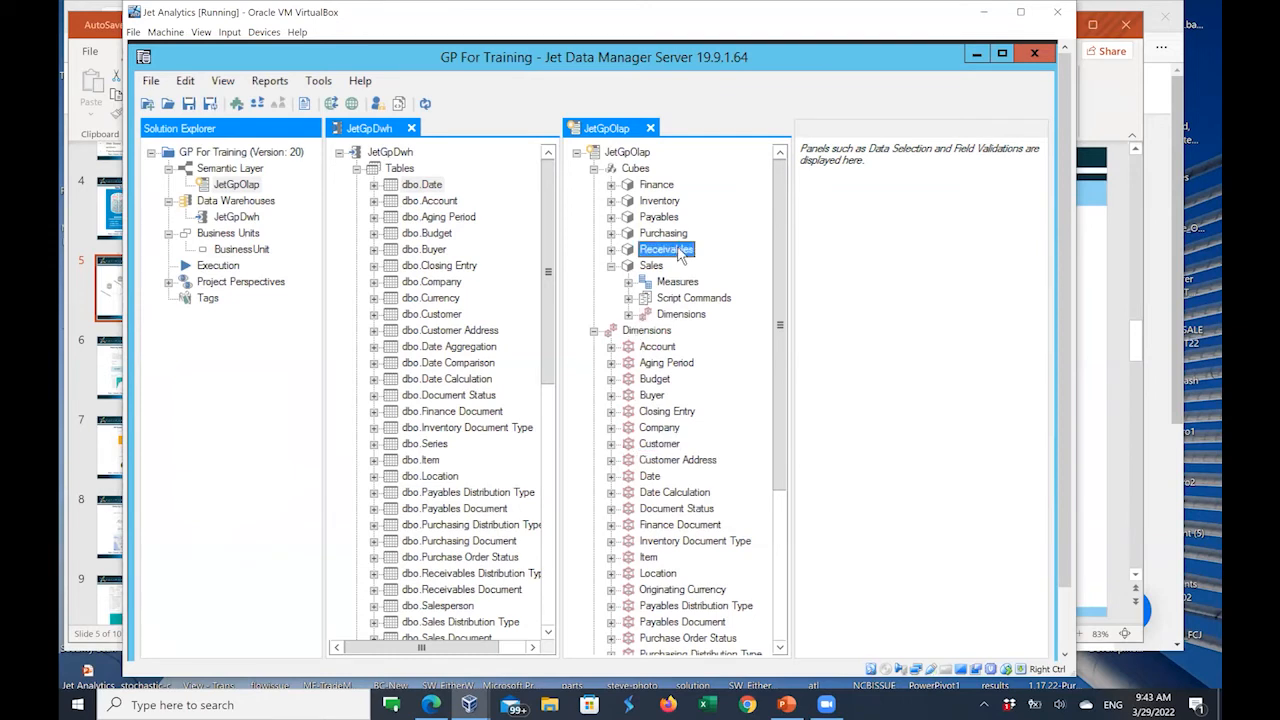
click(628, 314)
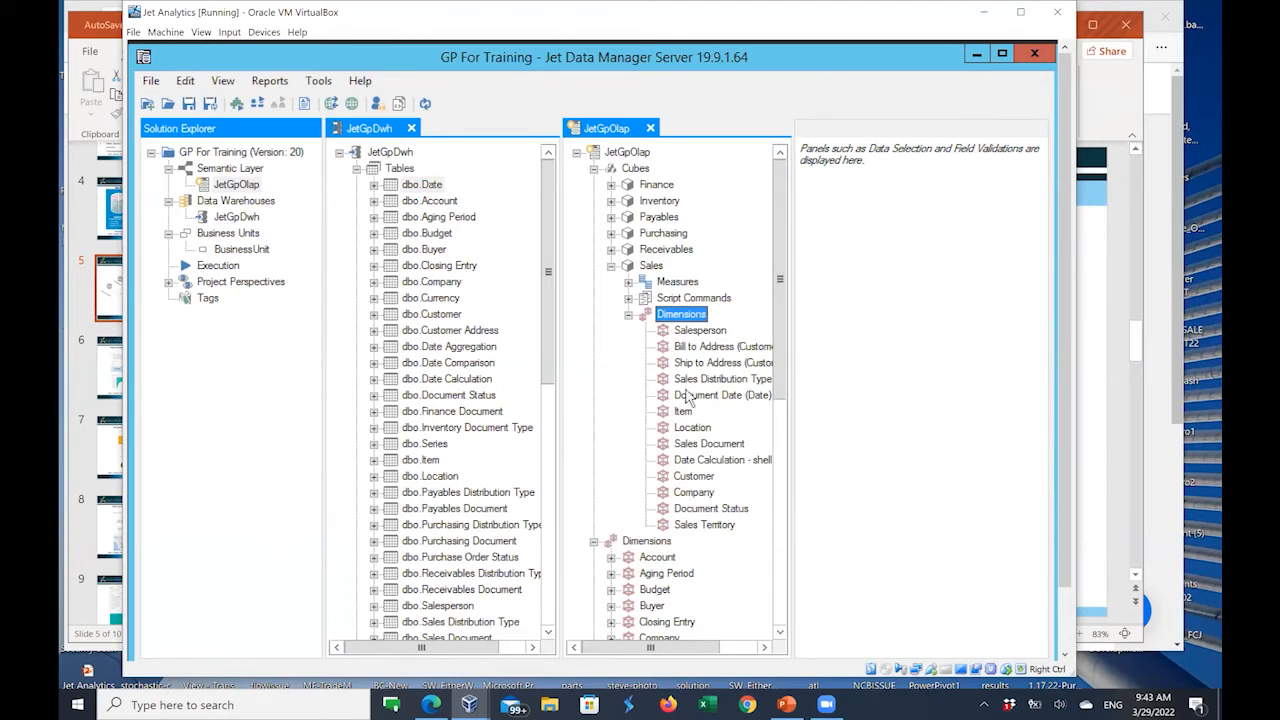
click(692, 478)
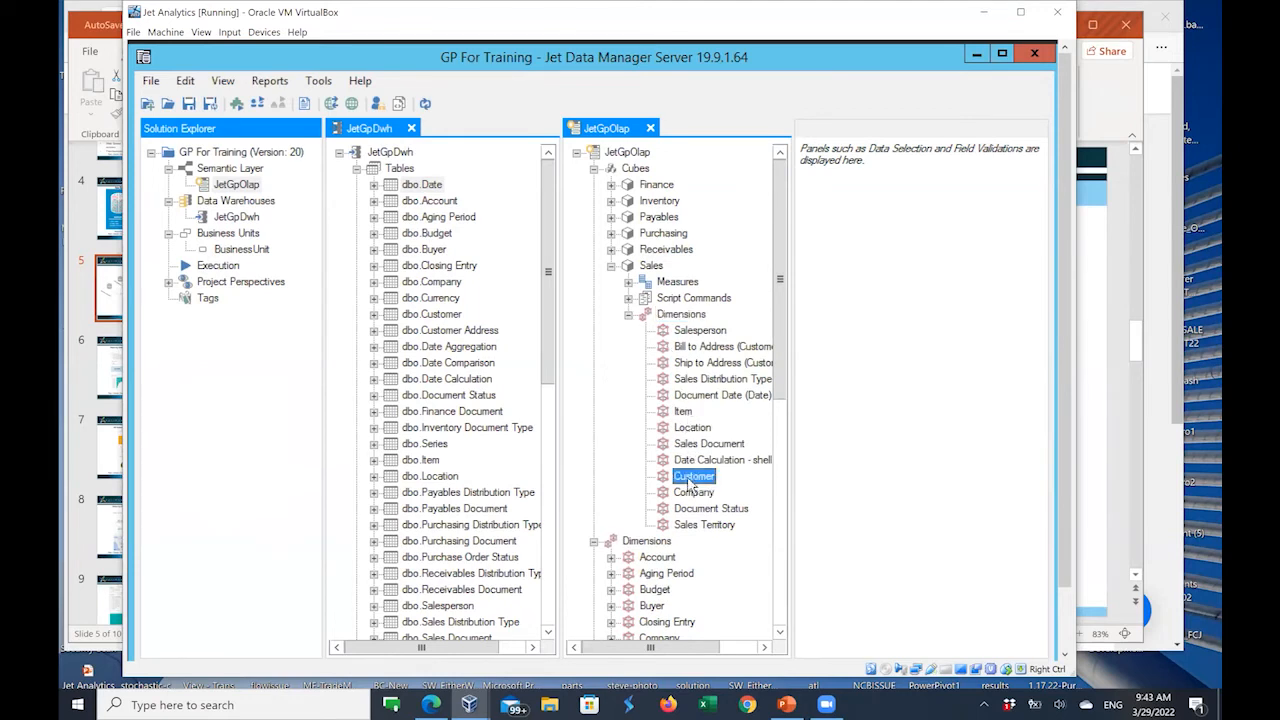
click(610, 250)
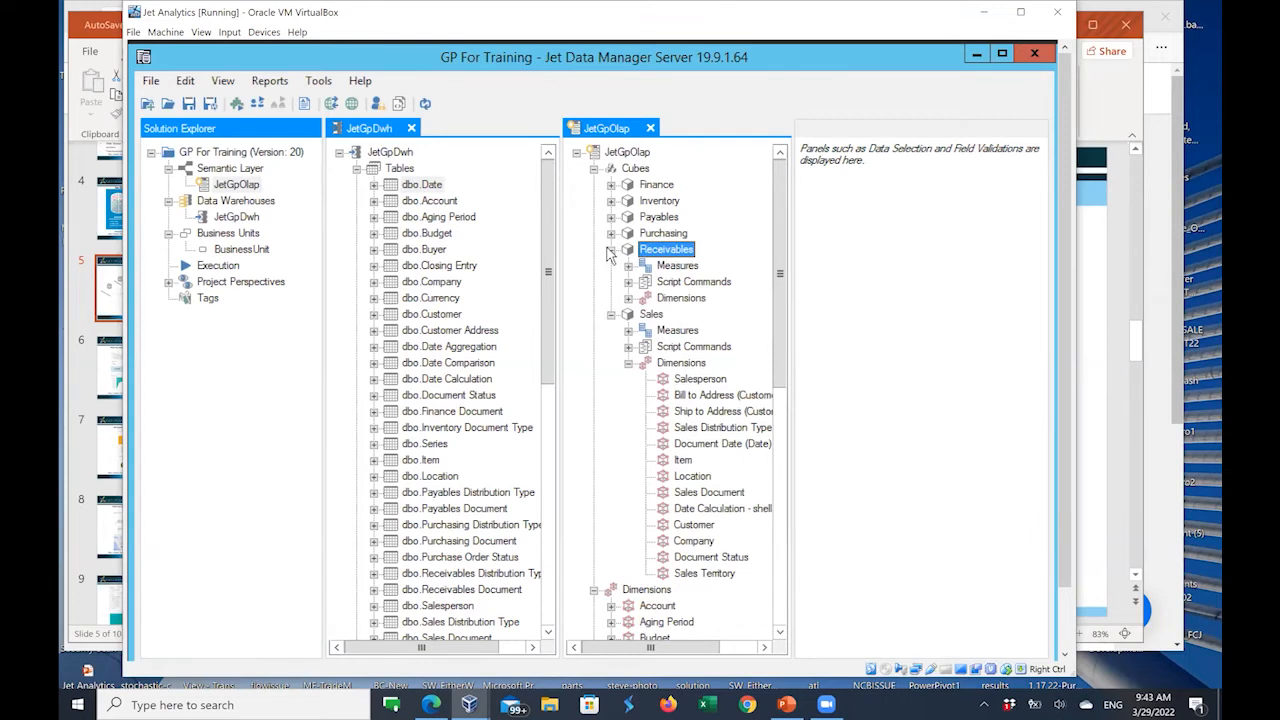
click(629, 299)
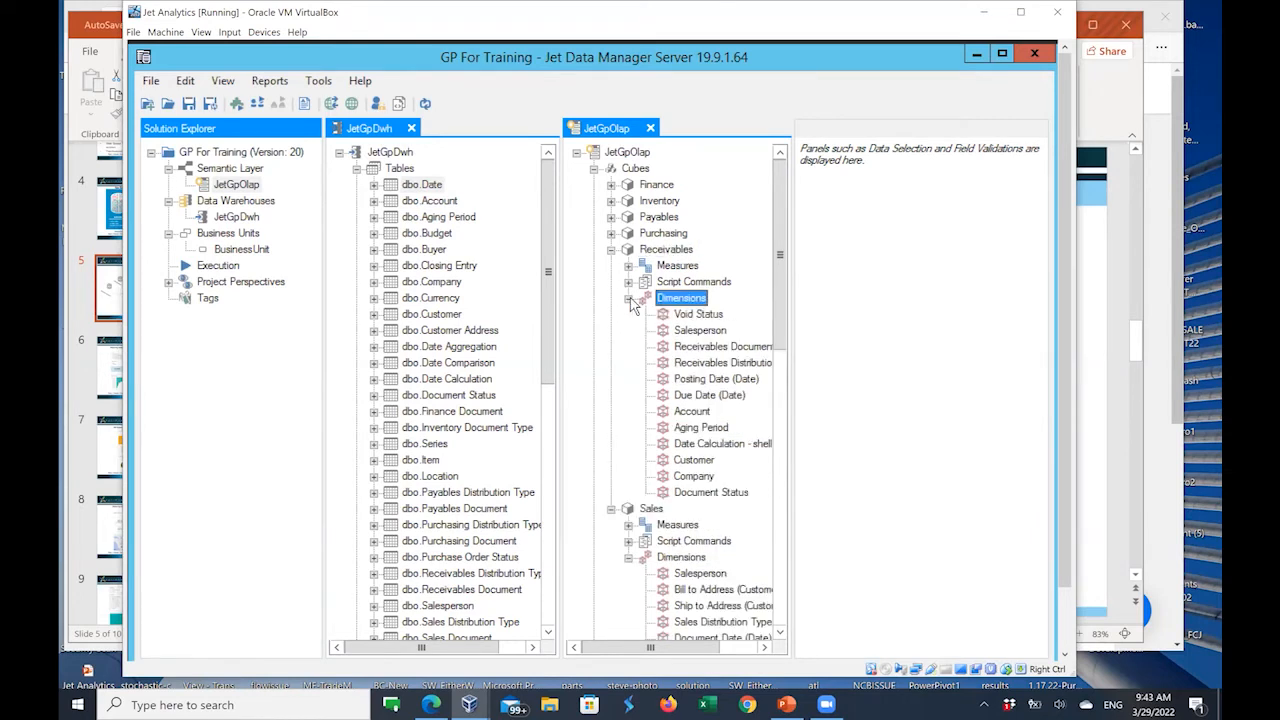
click(709, 466)
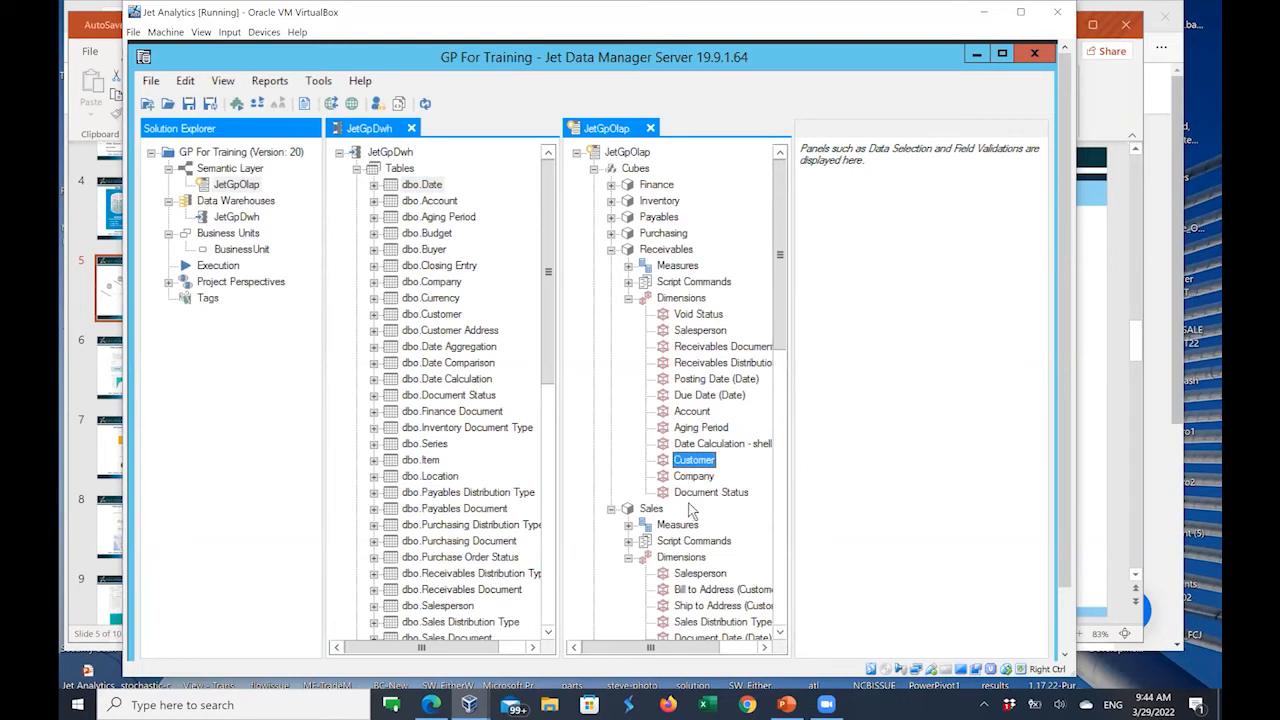
Step: Collapse the Receivables cube and the Sales cube's dimension list in JetGpOlap
click(662, 250)
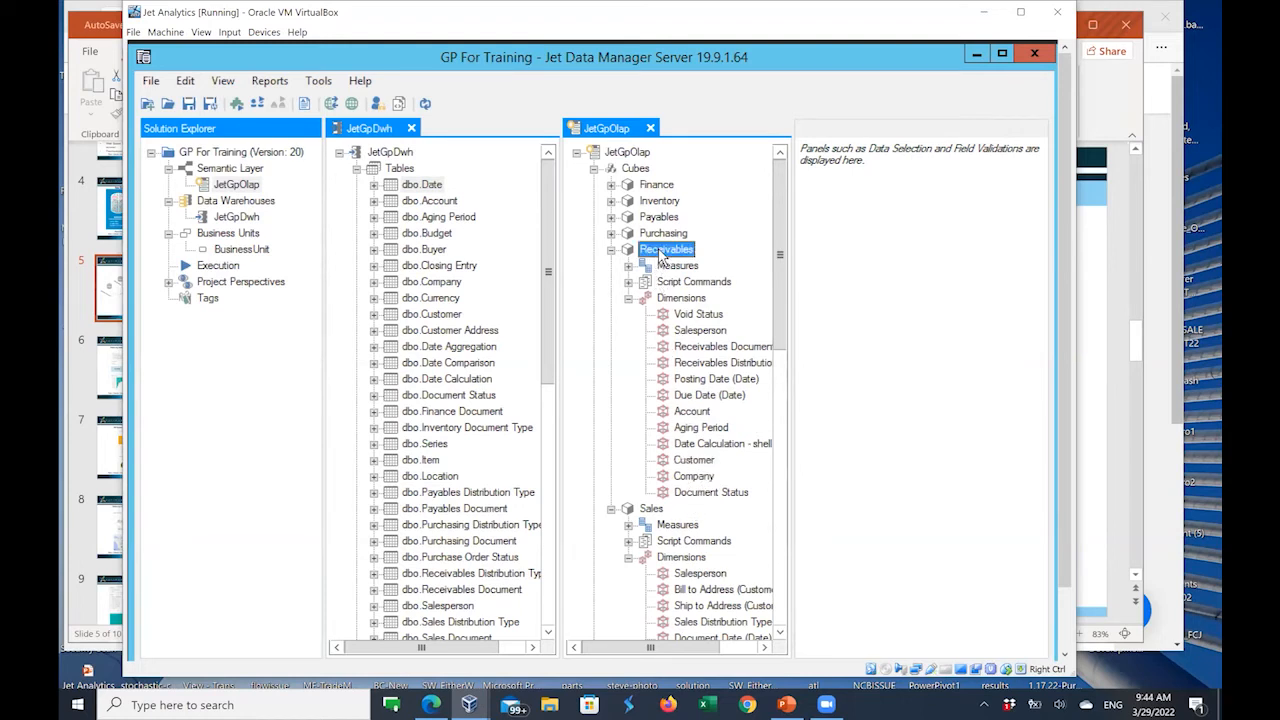
click(612, 251)
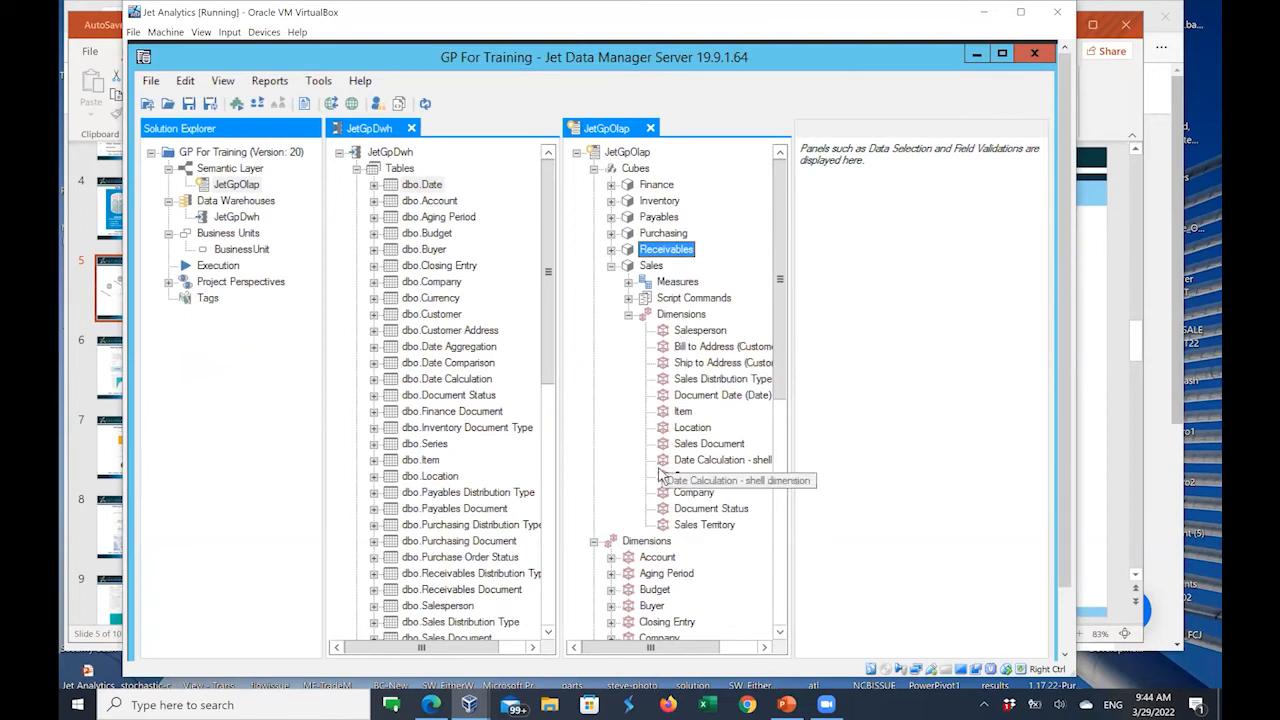
click(655, 266)
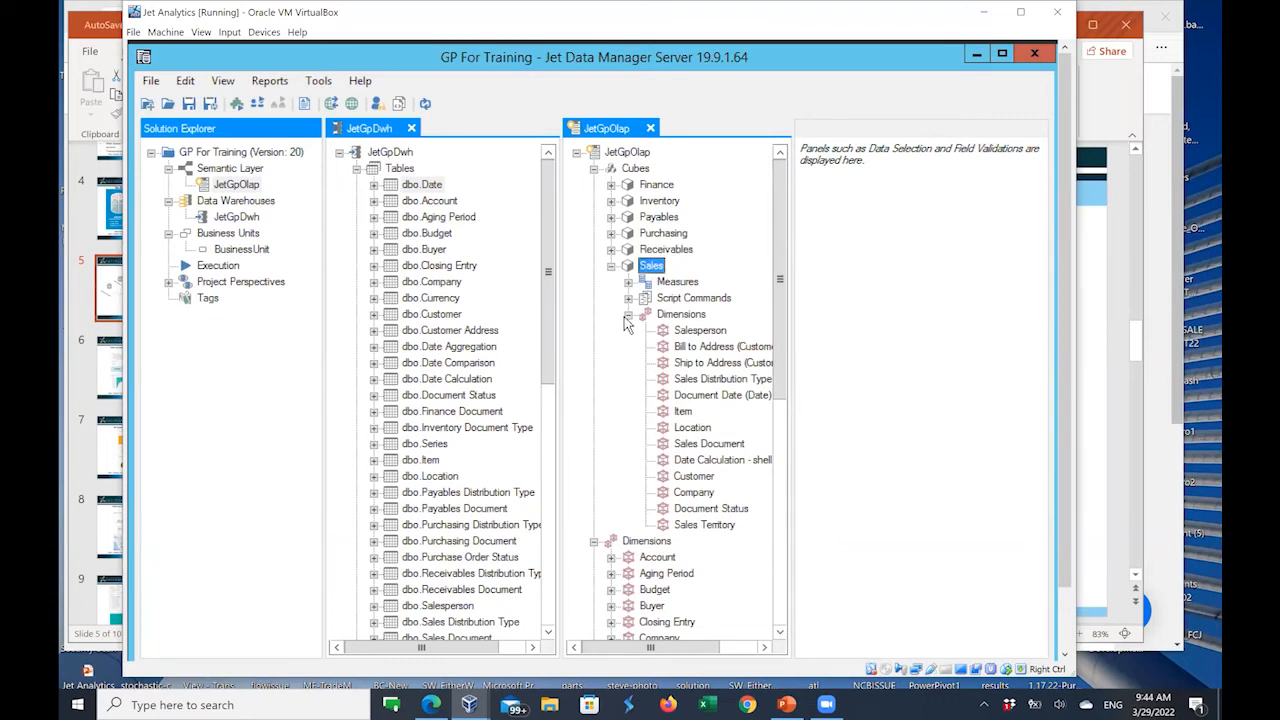
click(627, 315)
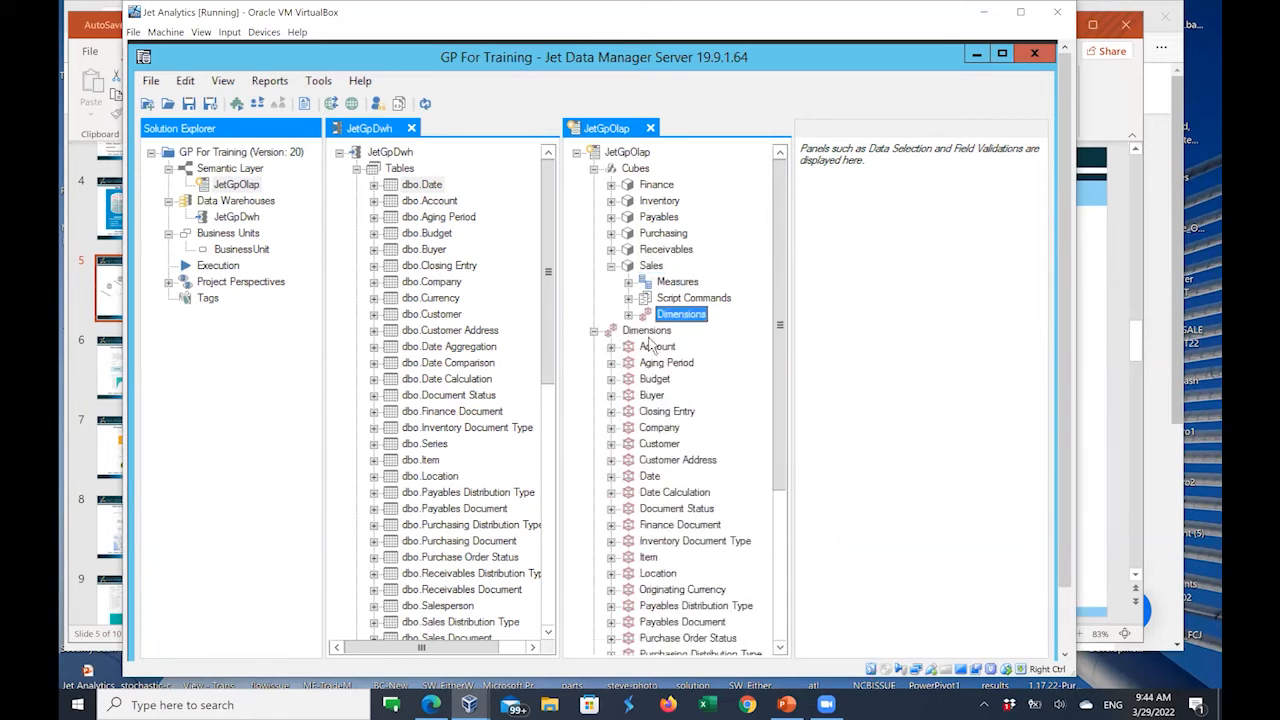
Step: Look through the full list of shared Dimensions in JetGpOlap, then collapse it
click(648, 333)
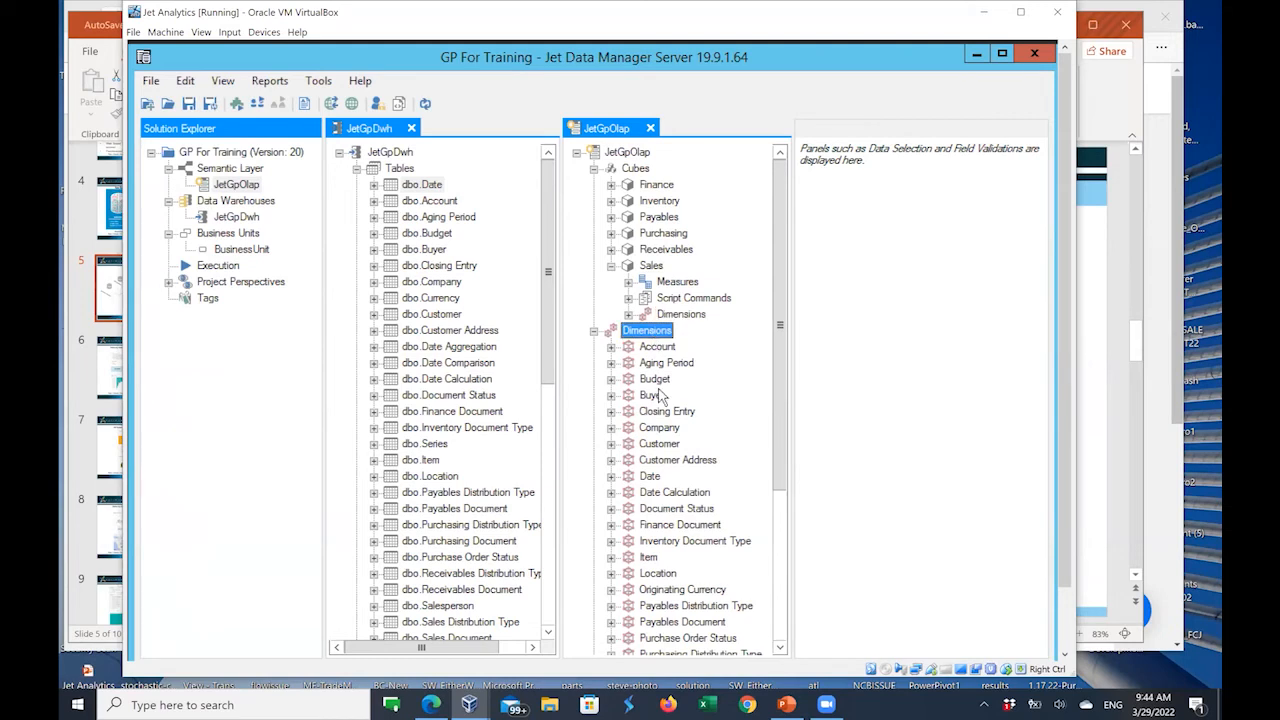
scroll(663, 403, down, 1)
scroll(663, 403, down, 1)
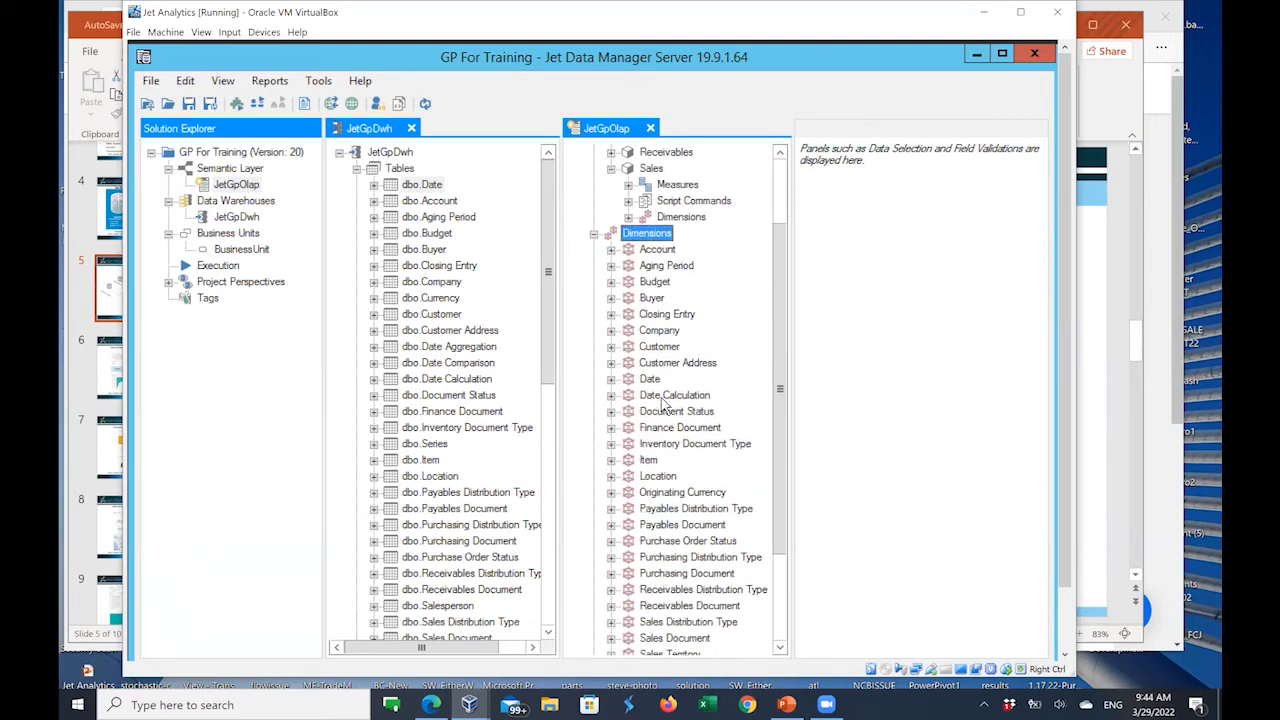
scroll(663, 403, down, 3)
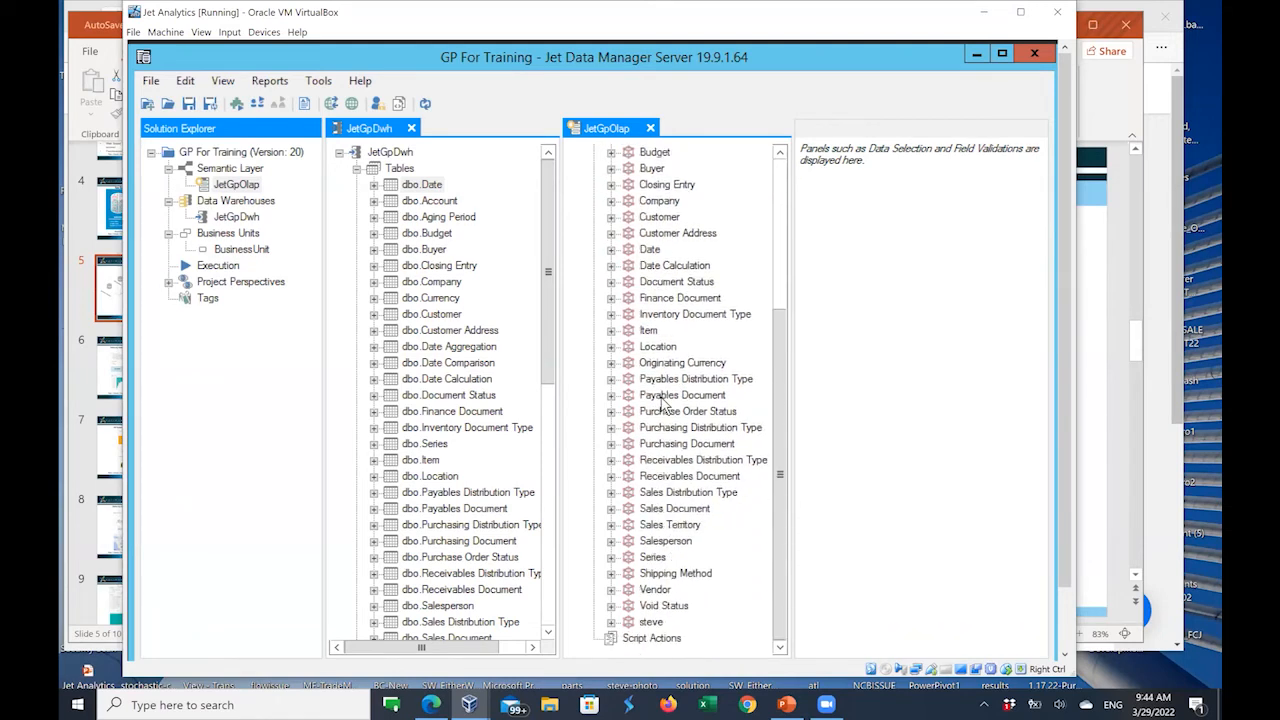
scroll(663, 403, up, 3)
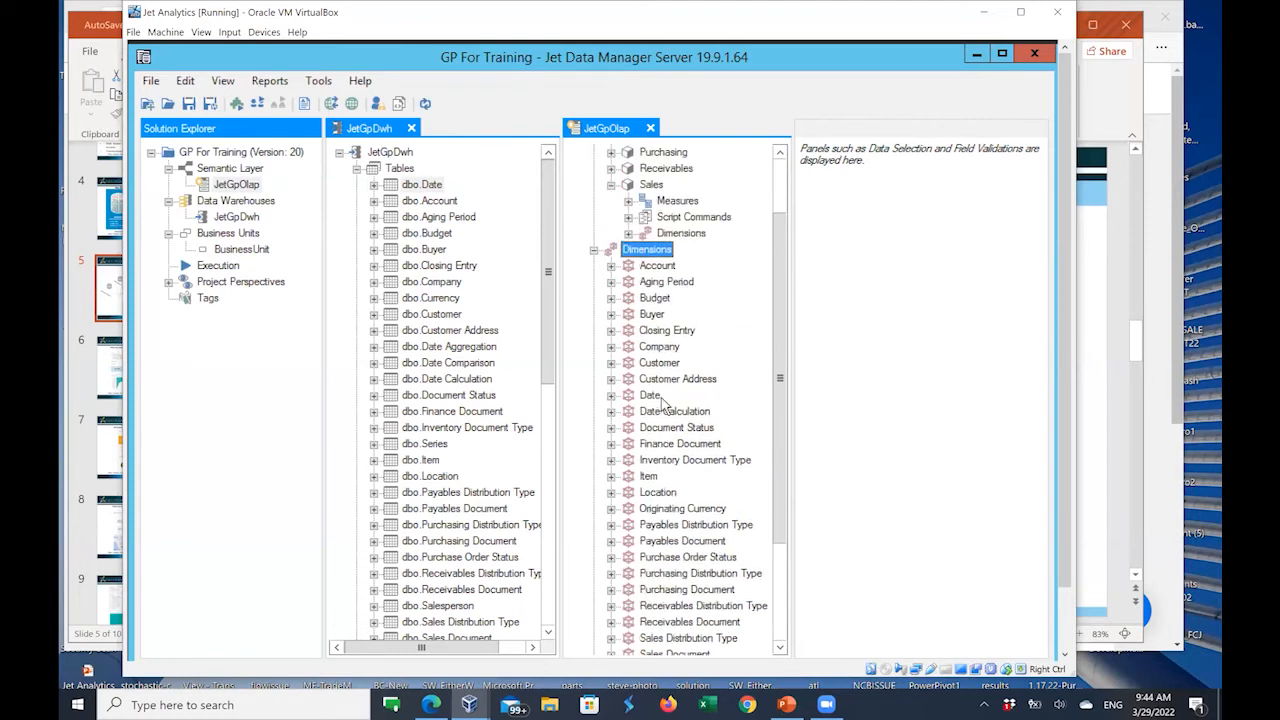
scroll(662, 402, up, 2)
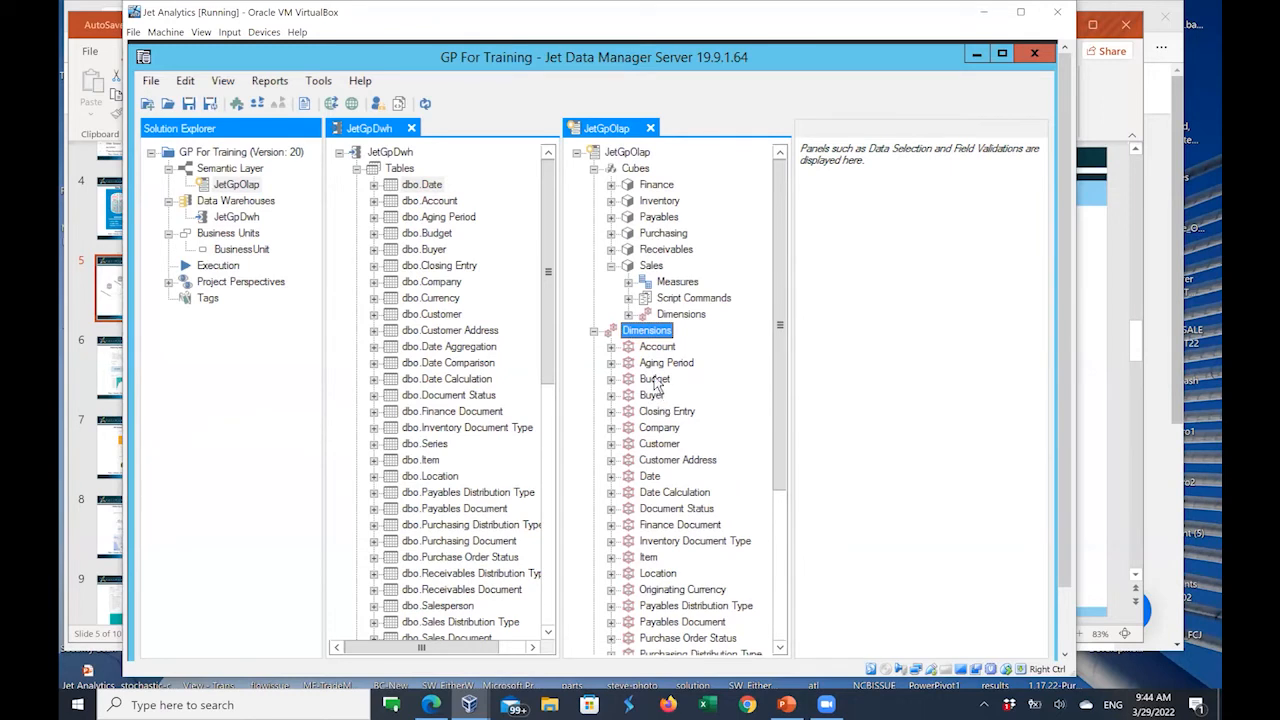
click(595, 331)
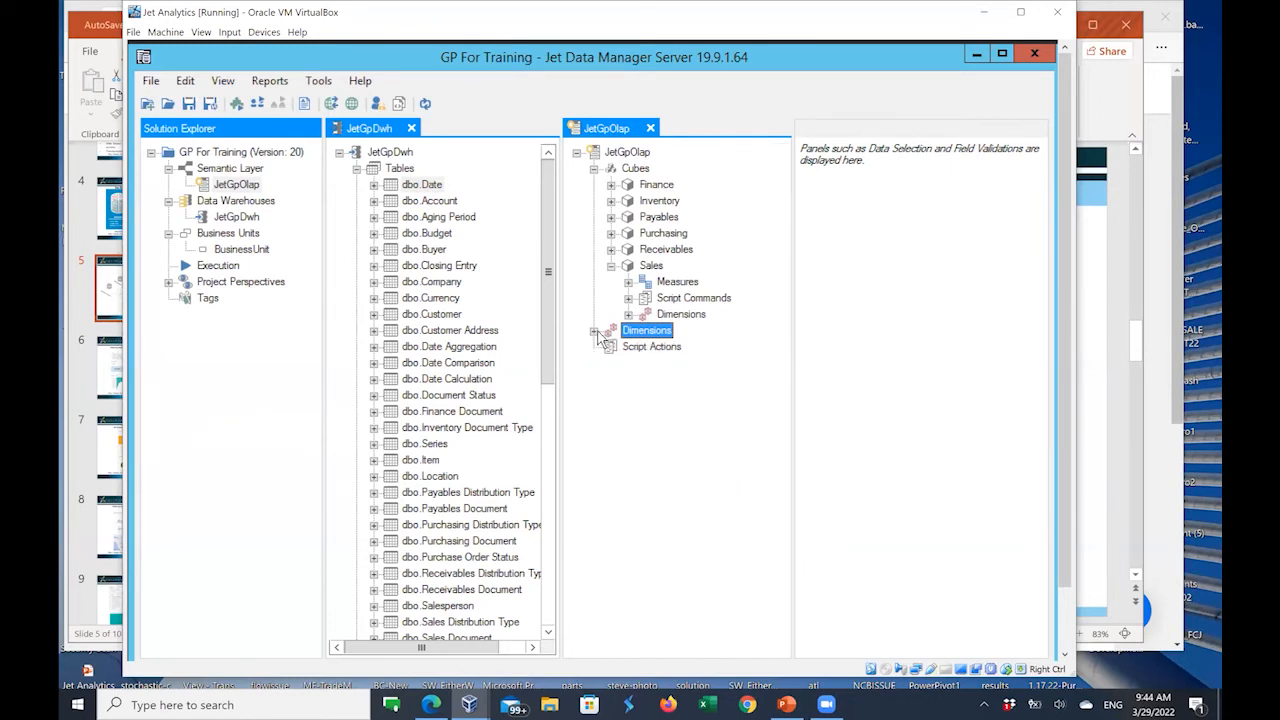
Step: Collapse the Sales cube and the whole Cubes branch of JetGpOlap
click(611, 266)
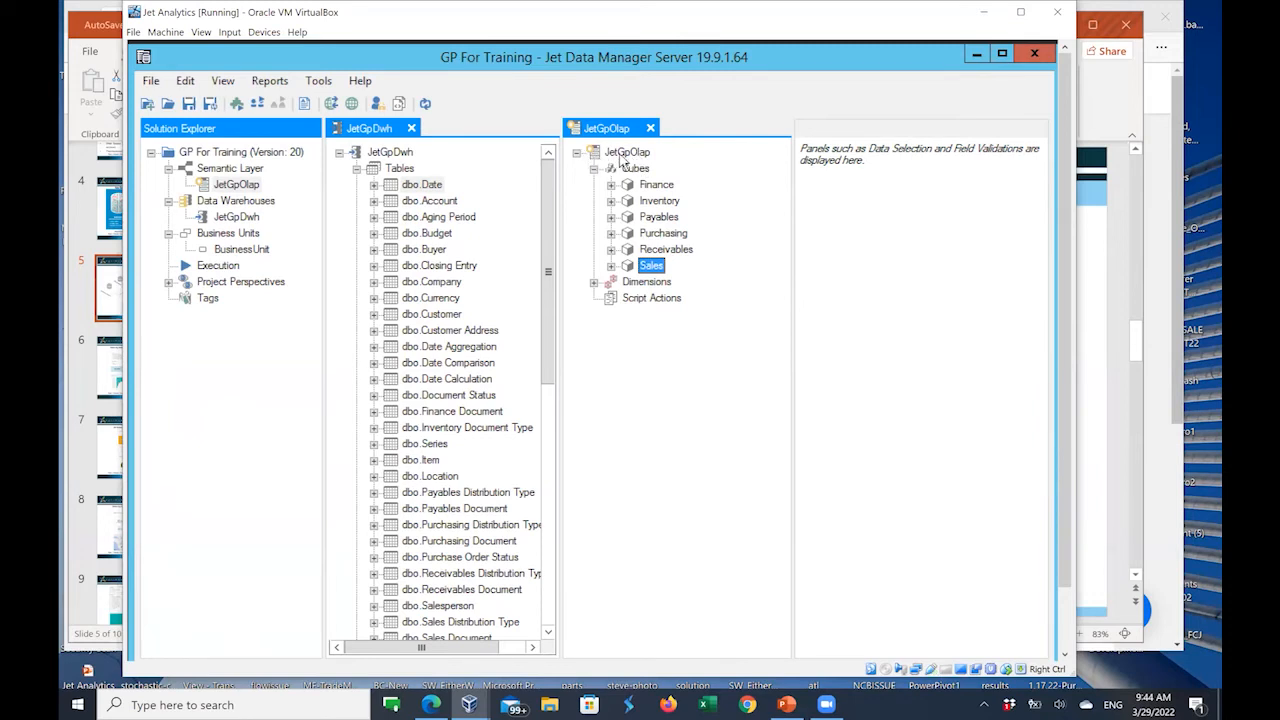
click(591, 170)
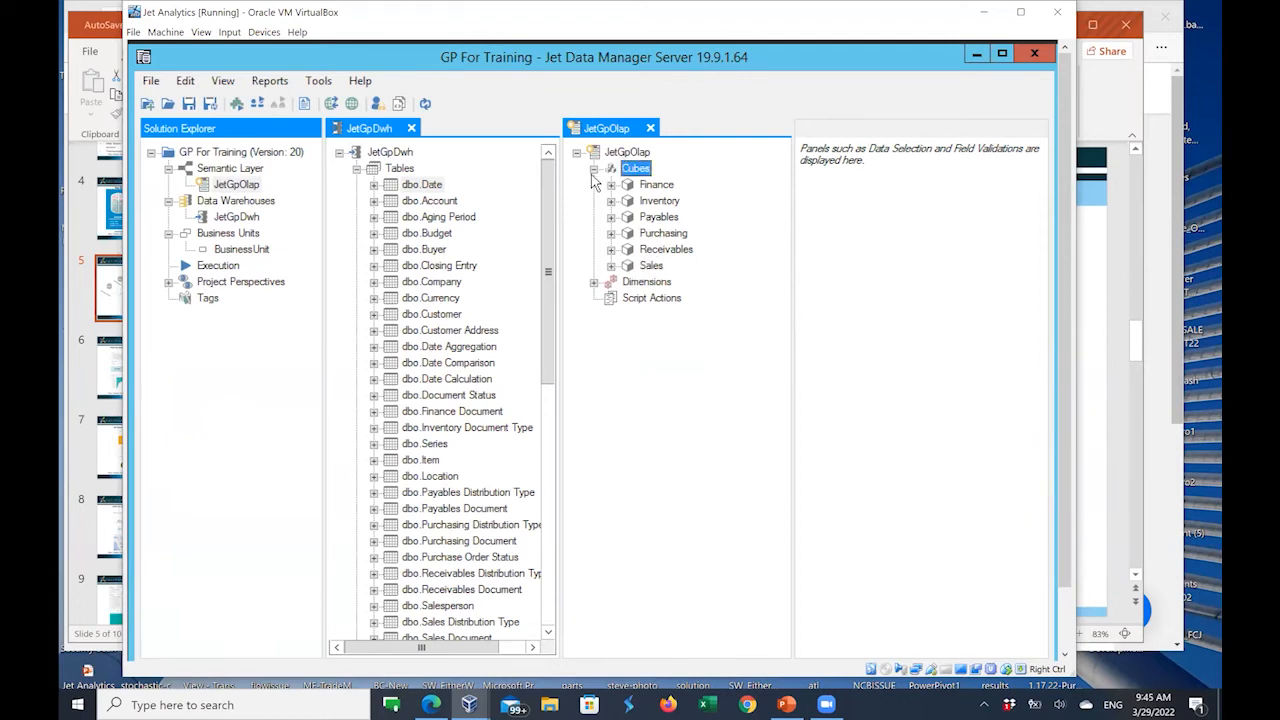
click(592, 170)
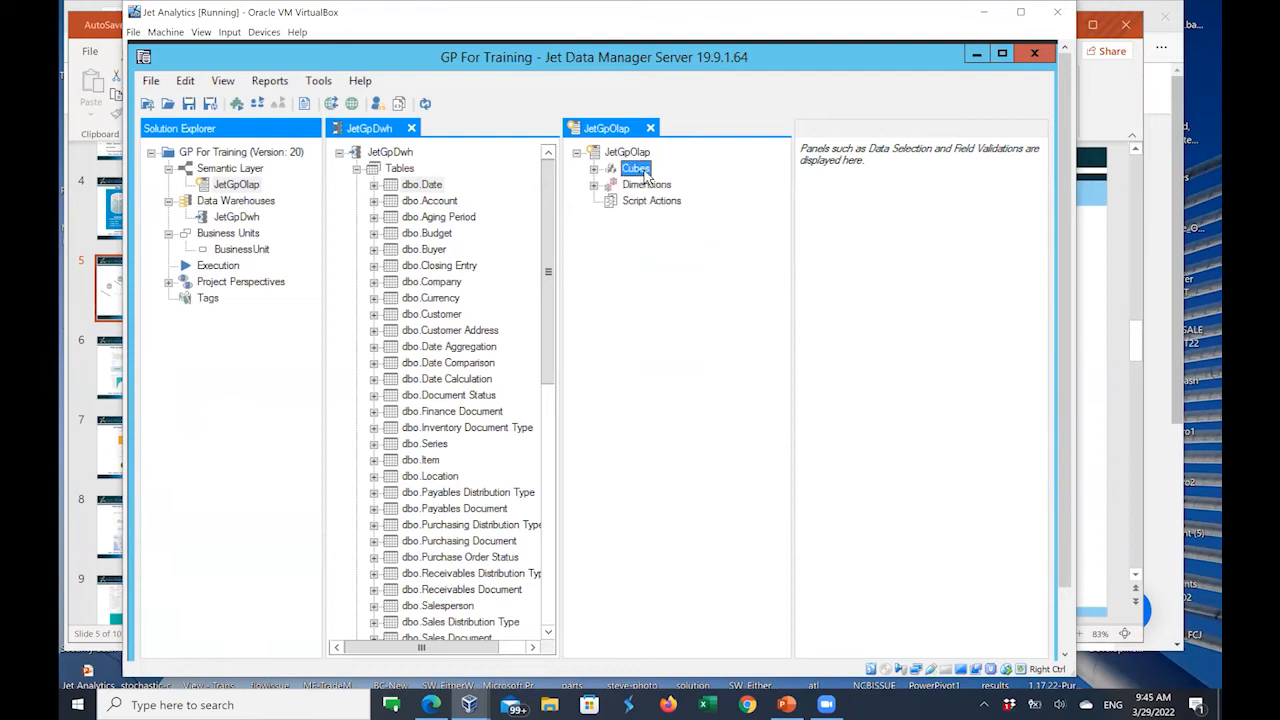
Step: Expand the shared Dimensions branch again, review its entries and collapse it
click(640, 185)
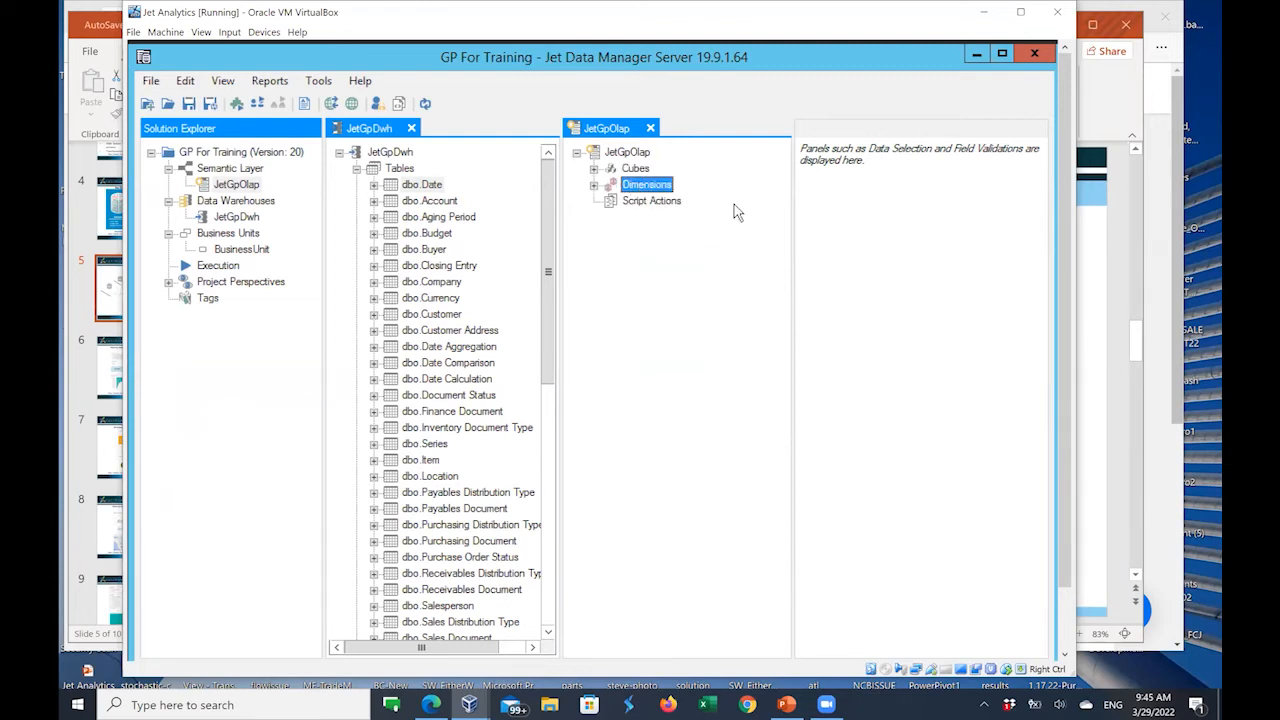
click(593, 185)
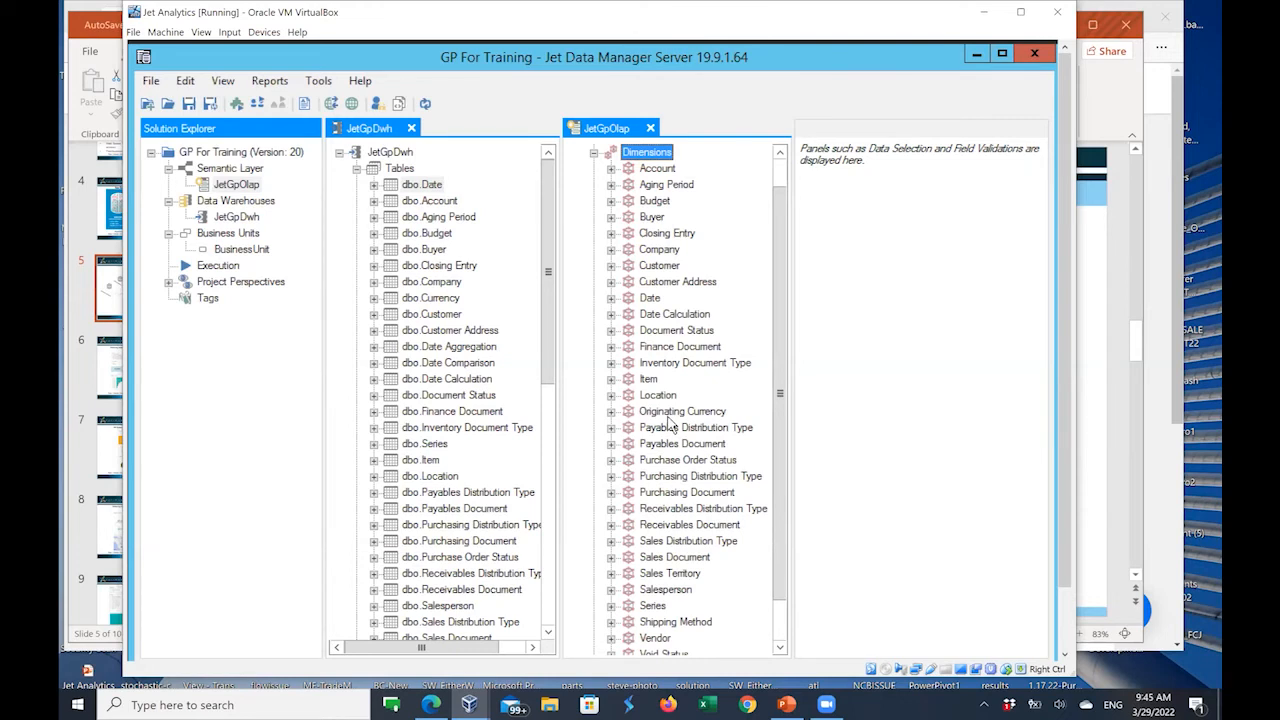
click(593, 152)
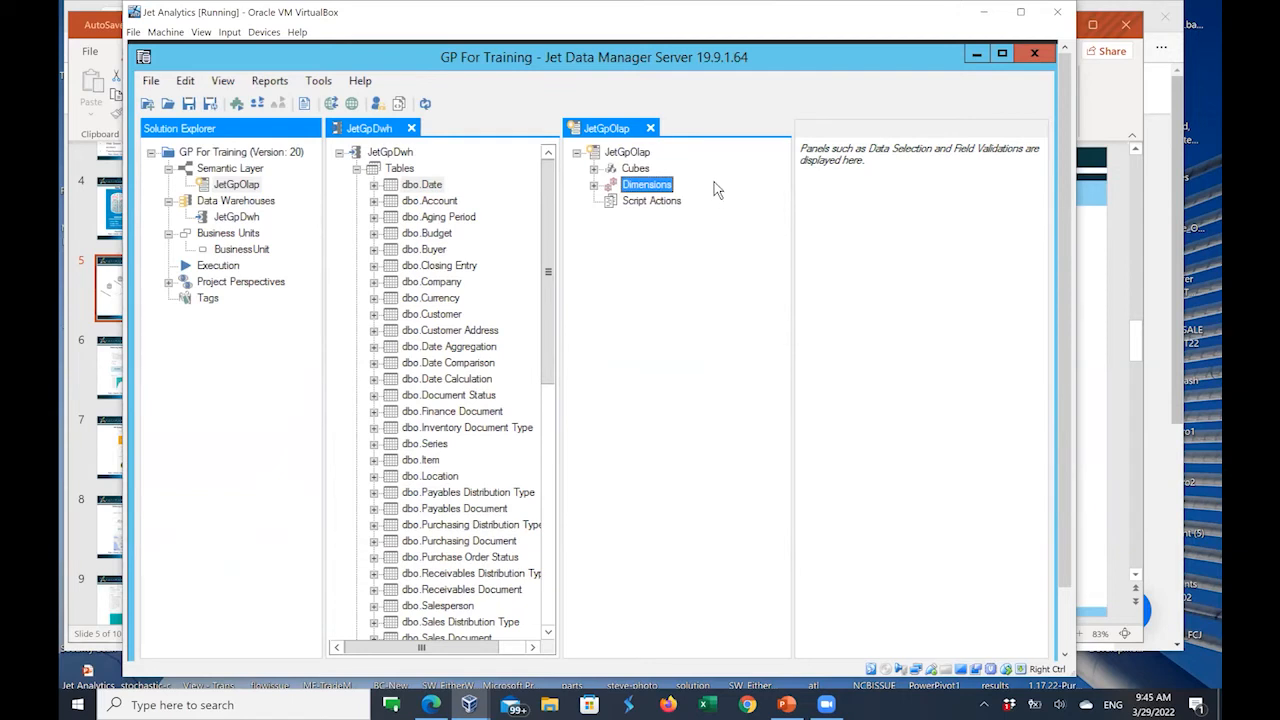
Step: Expand the Cubes branch and the Sales cube, review the cube's Measures and collapse that list
click(594, 169)
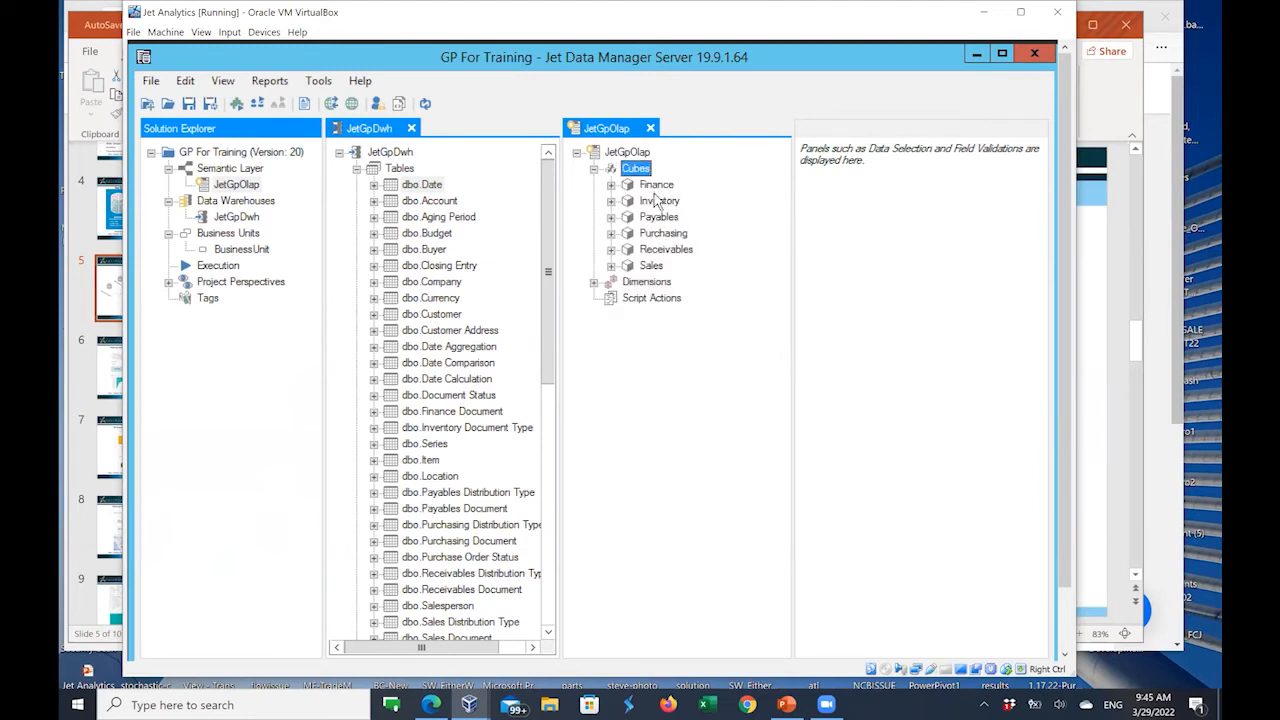
click(645, 268)
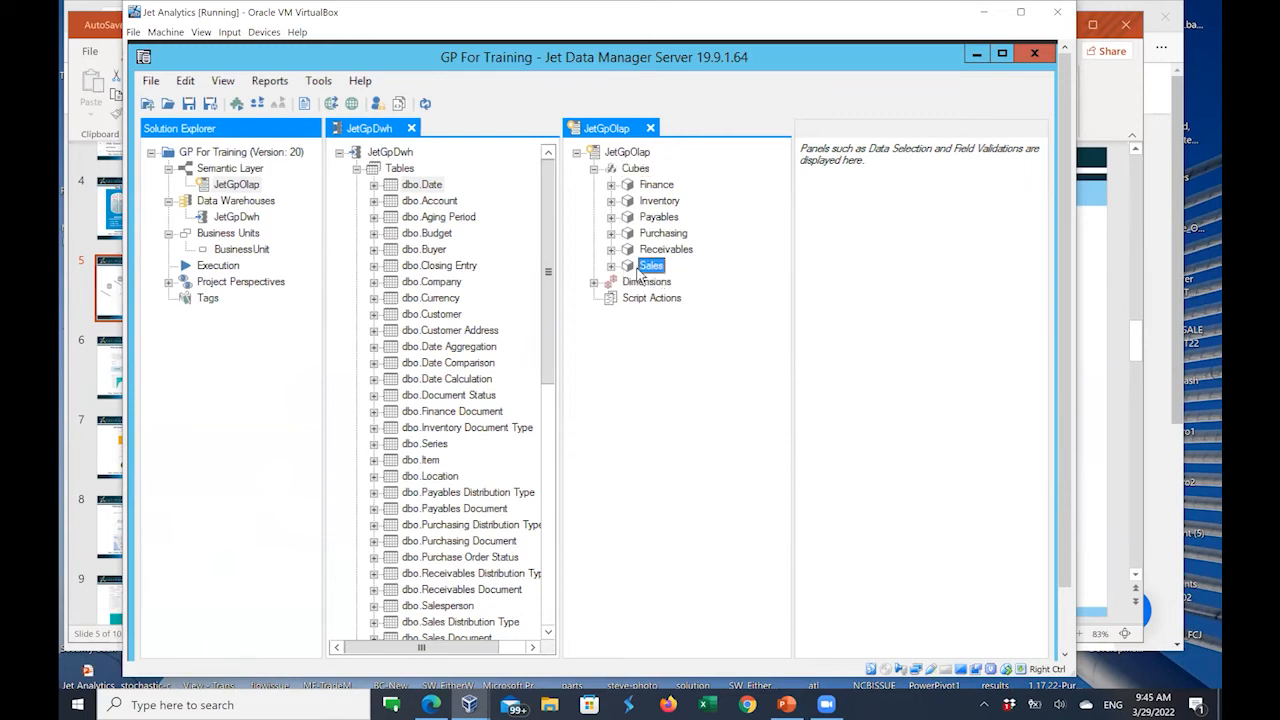
click(611, 266)
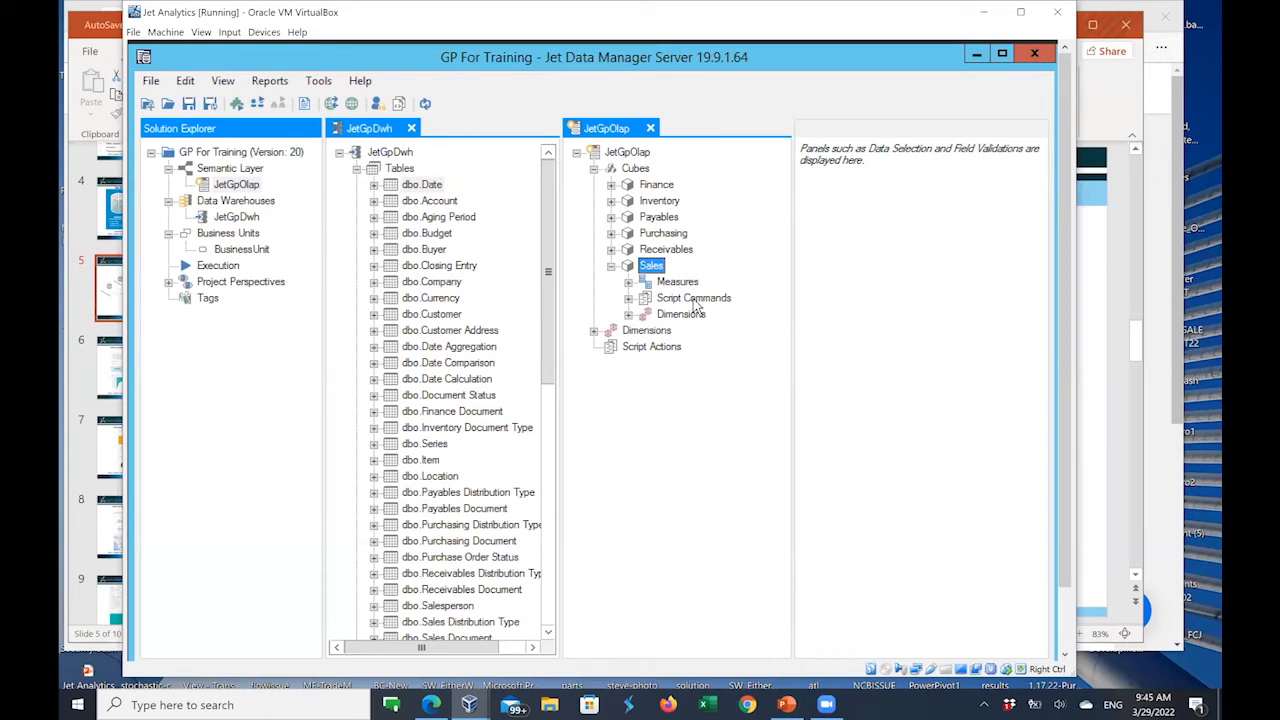
click(628, 283)
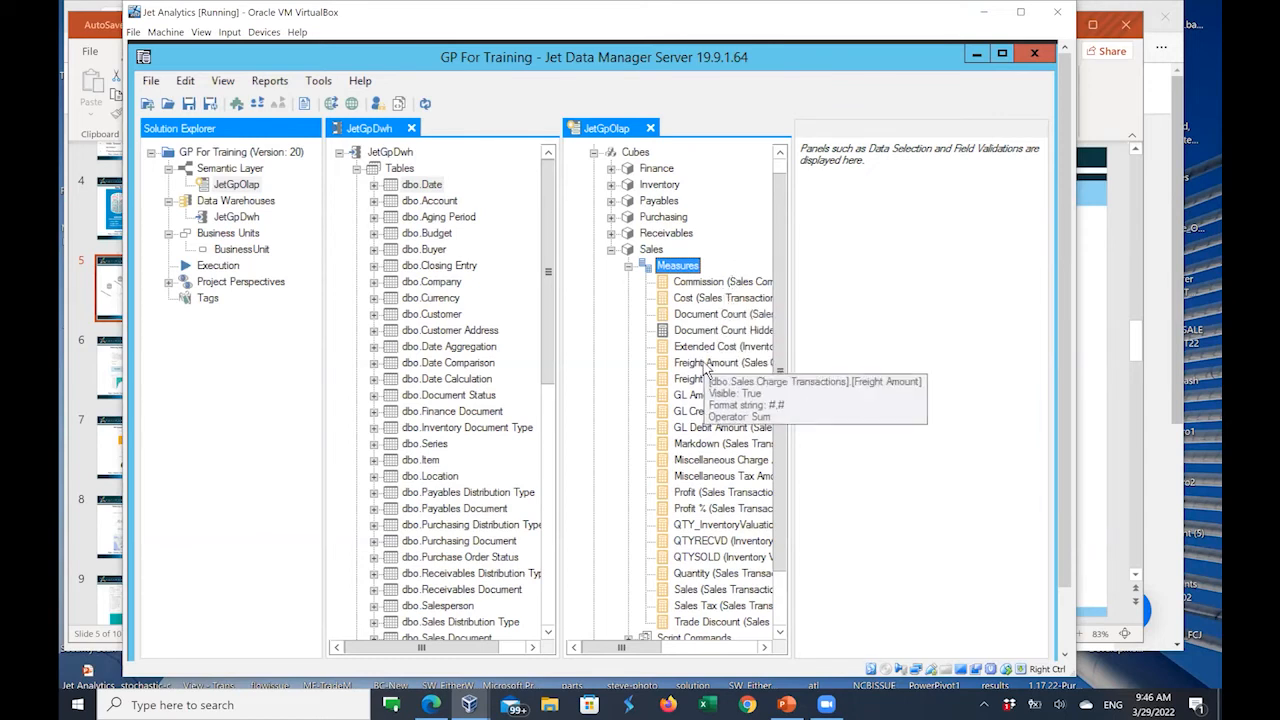
click(628, 266)
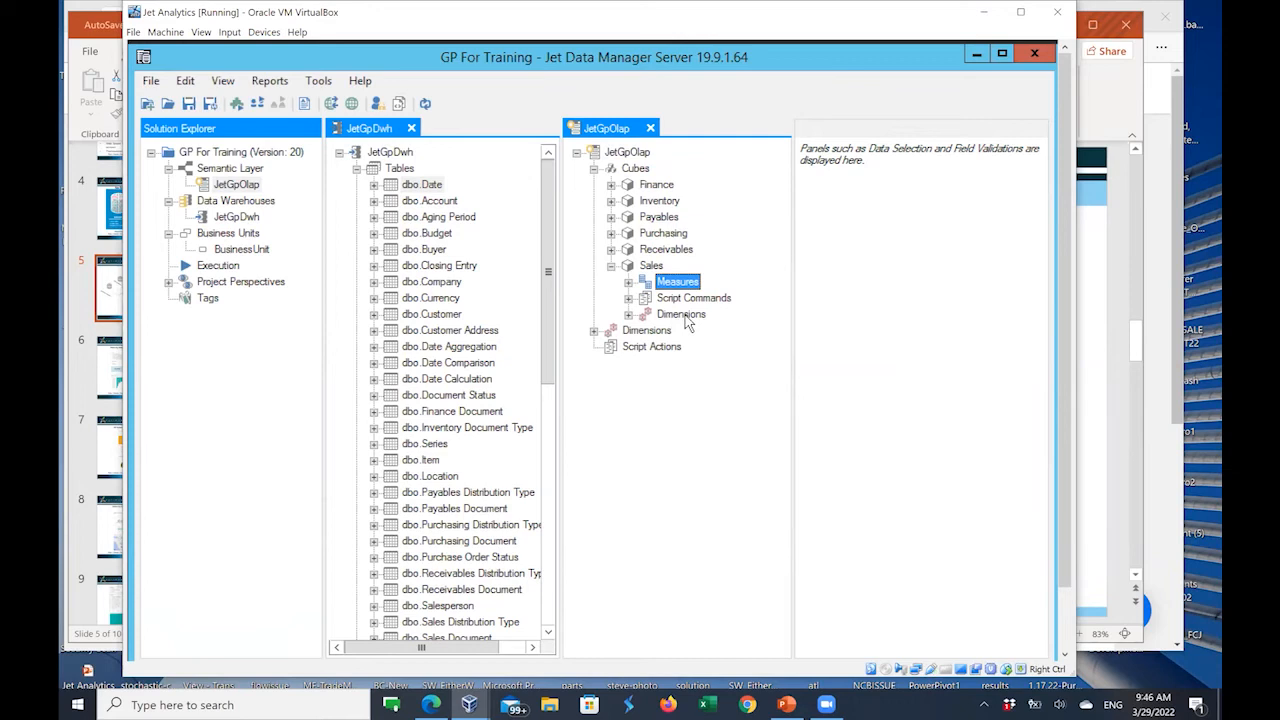
Step: Browse the Sales cube in the Cube Browser, and reposition and enlarge the browser window
click(651, 266)
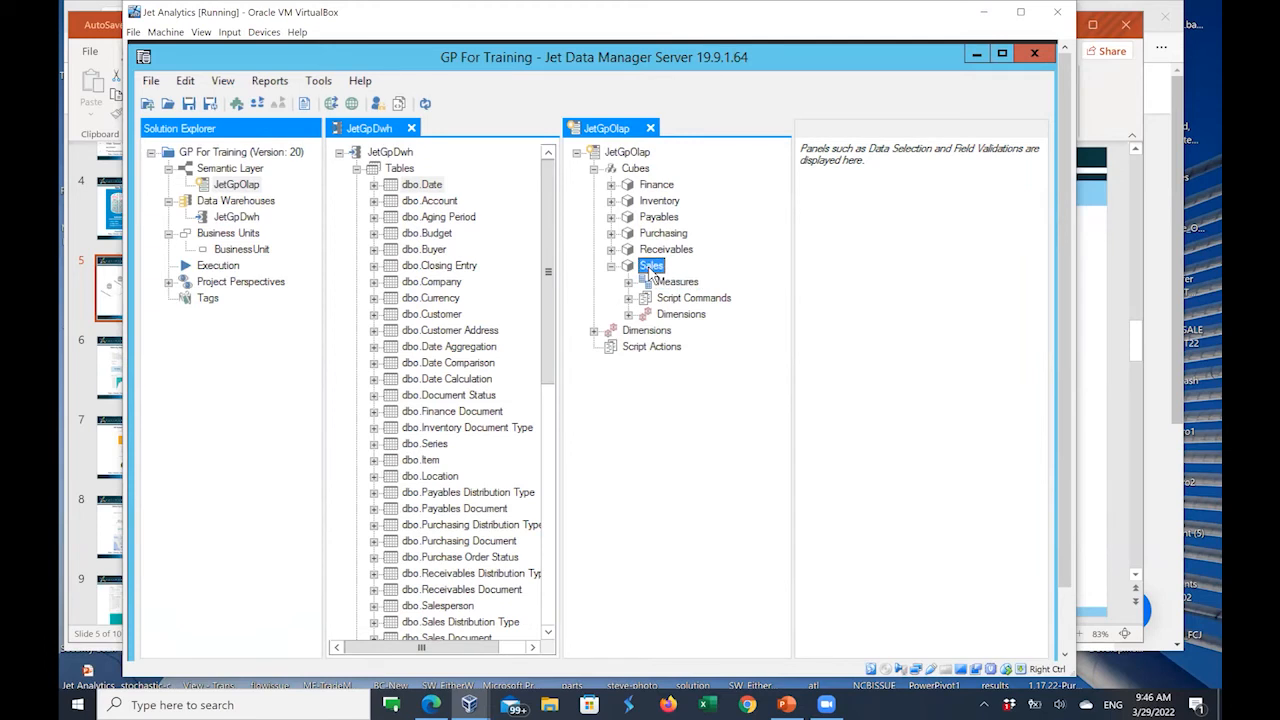
right_click(651, 274)
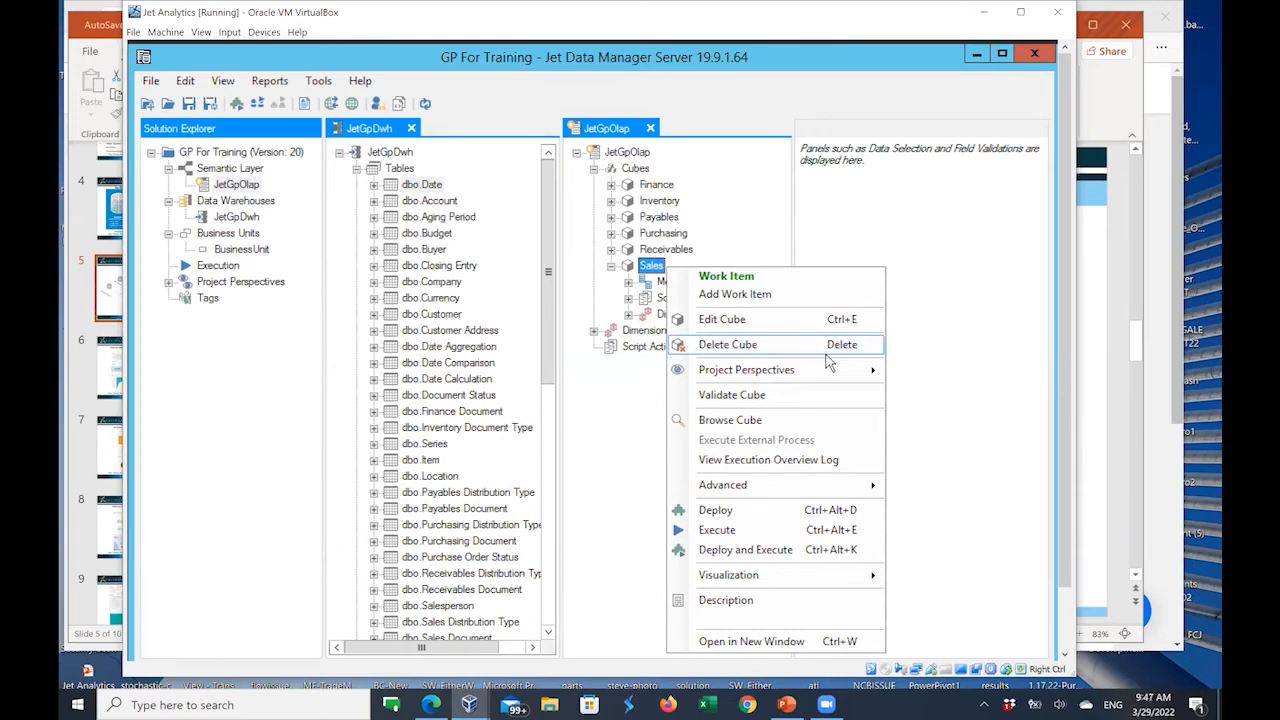
click(737, 424)
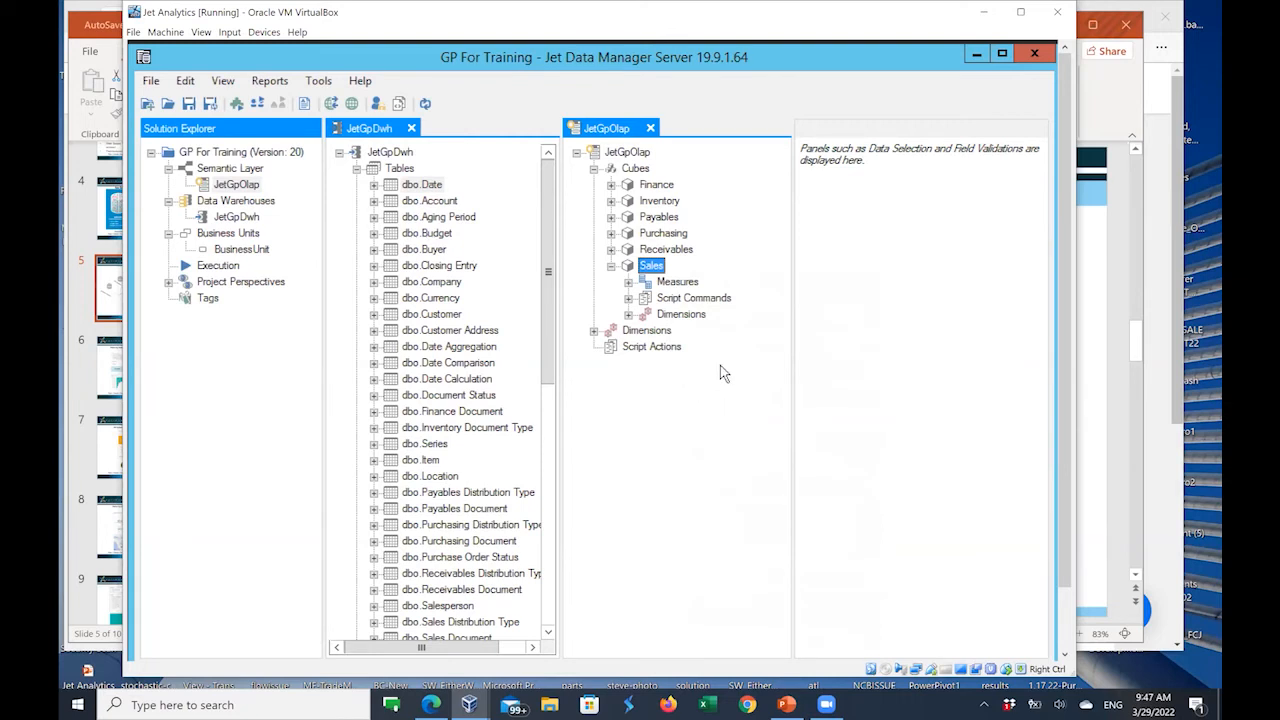
mouse_move(1065, 342)
mouse_down()
mouse_move(1055, 433)
mouse_move(1061, 325)
mouse_up()
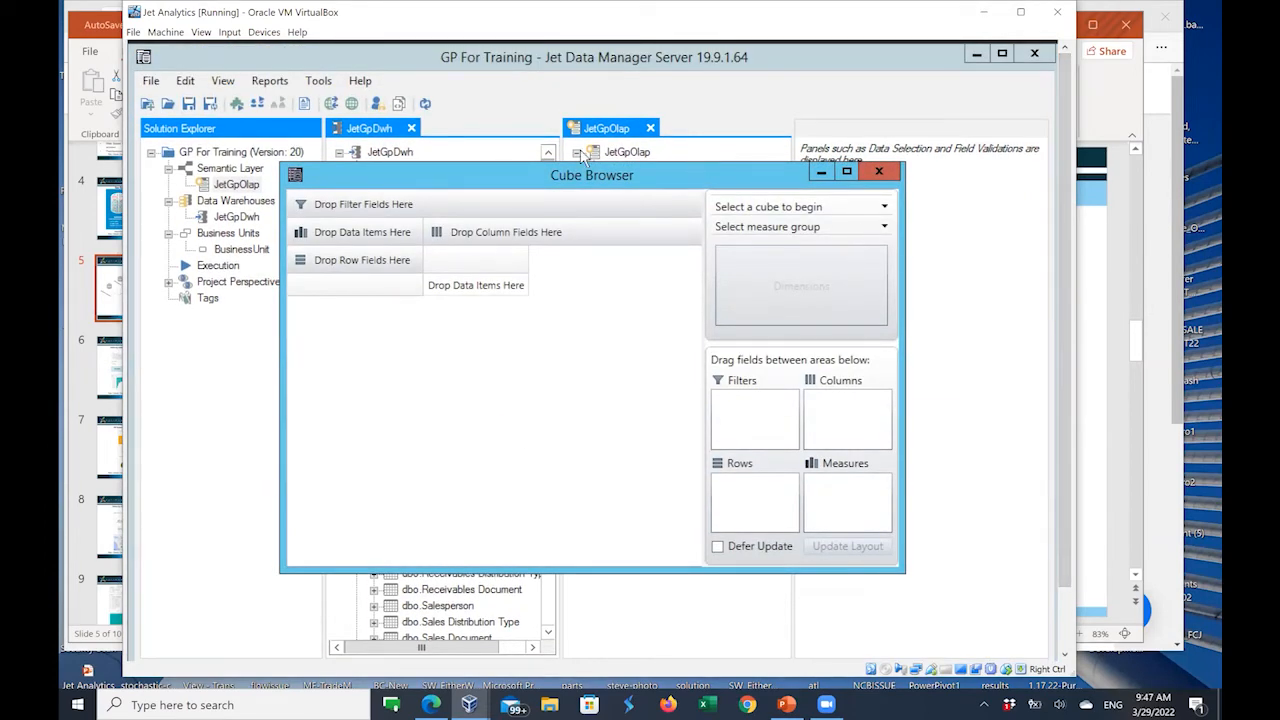
drag(375, 183, 289, 131)
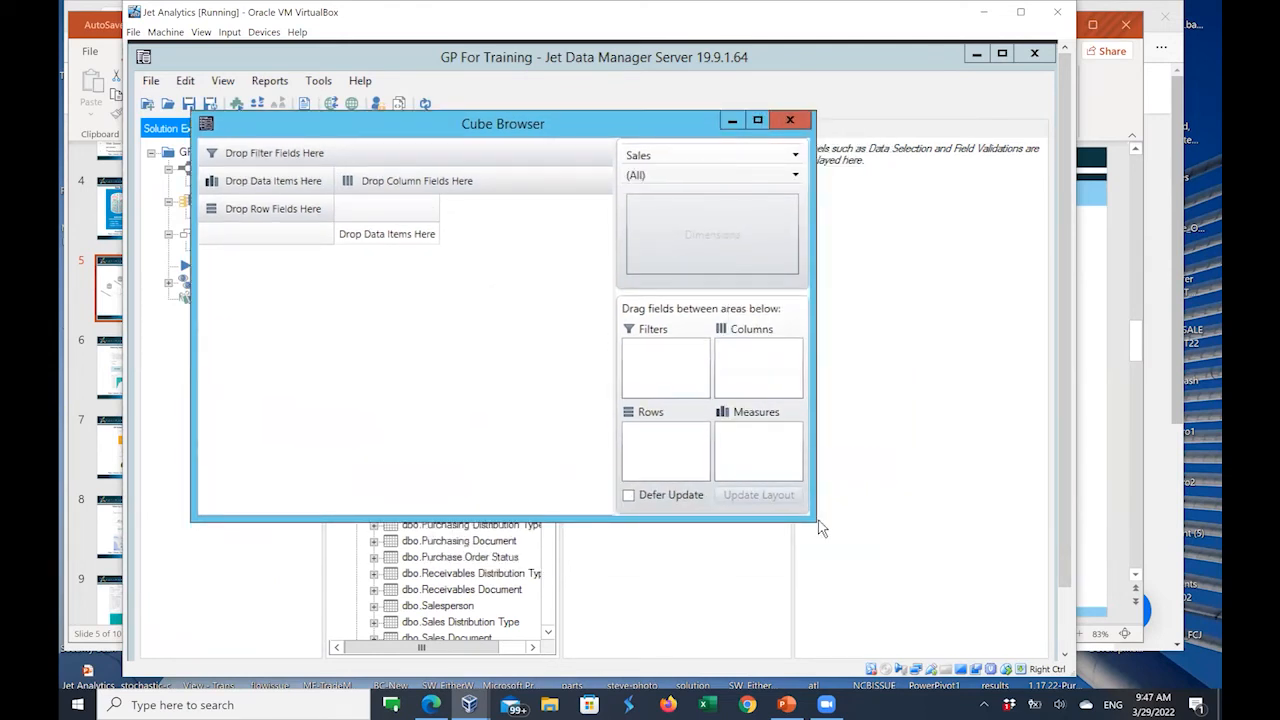
drag(810, 519, 990, 580)
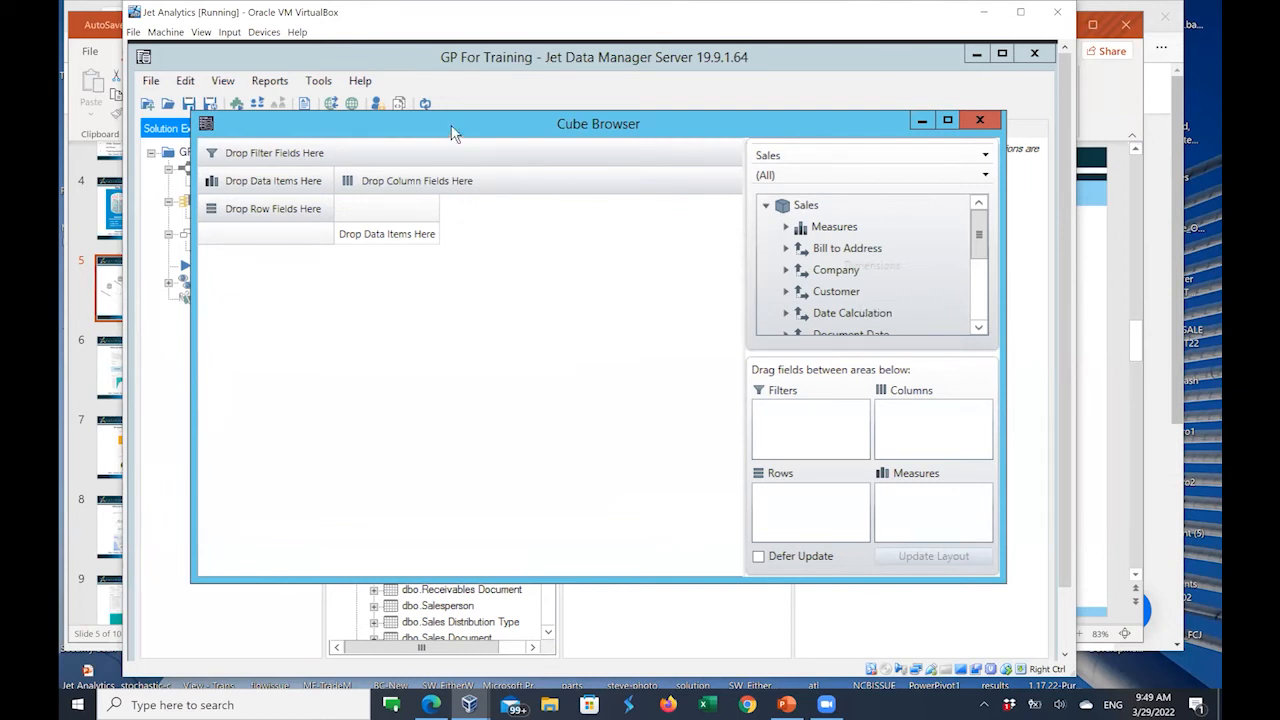
drag(452, 129, 428, 117)
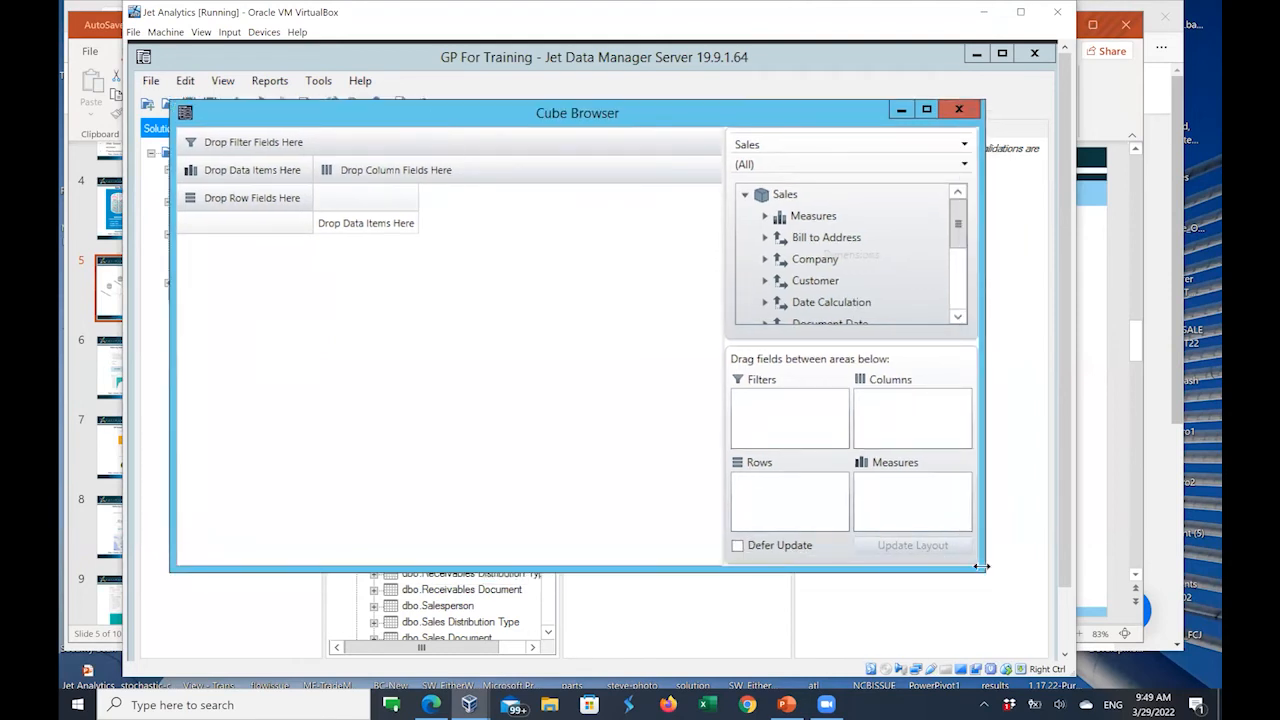
drag(982, 575, 1041, 586)
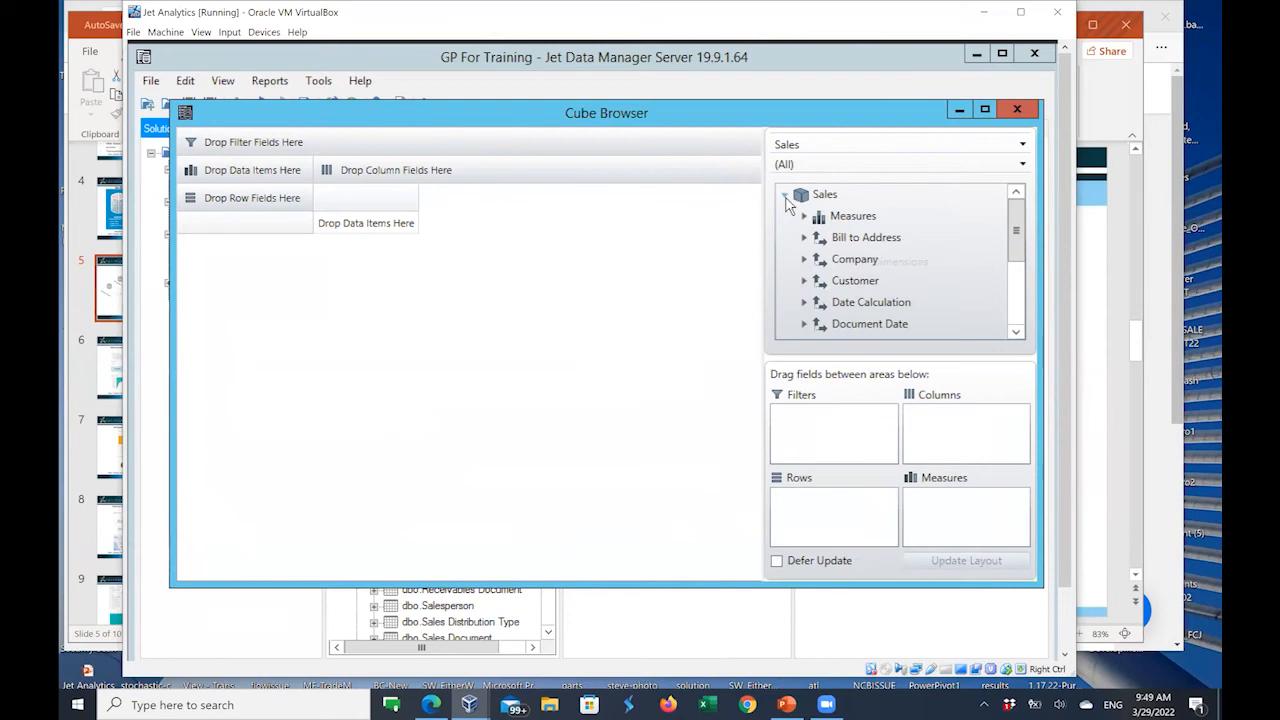
Step: Compare the Cube Browser's Sales field list with the cube's project tree and review its measure groups
drag(680, 118, 665, 324)
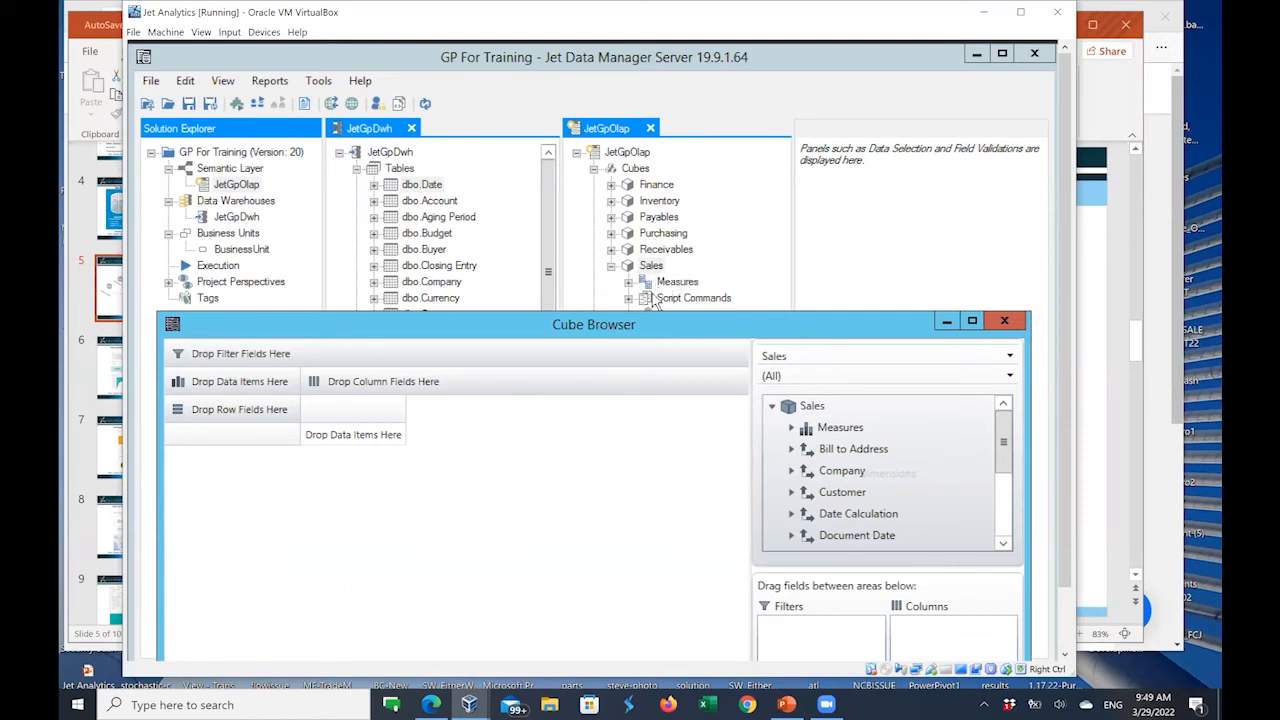
drag(648, 335, 643, 144)
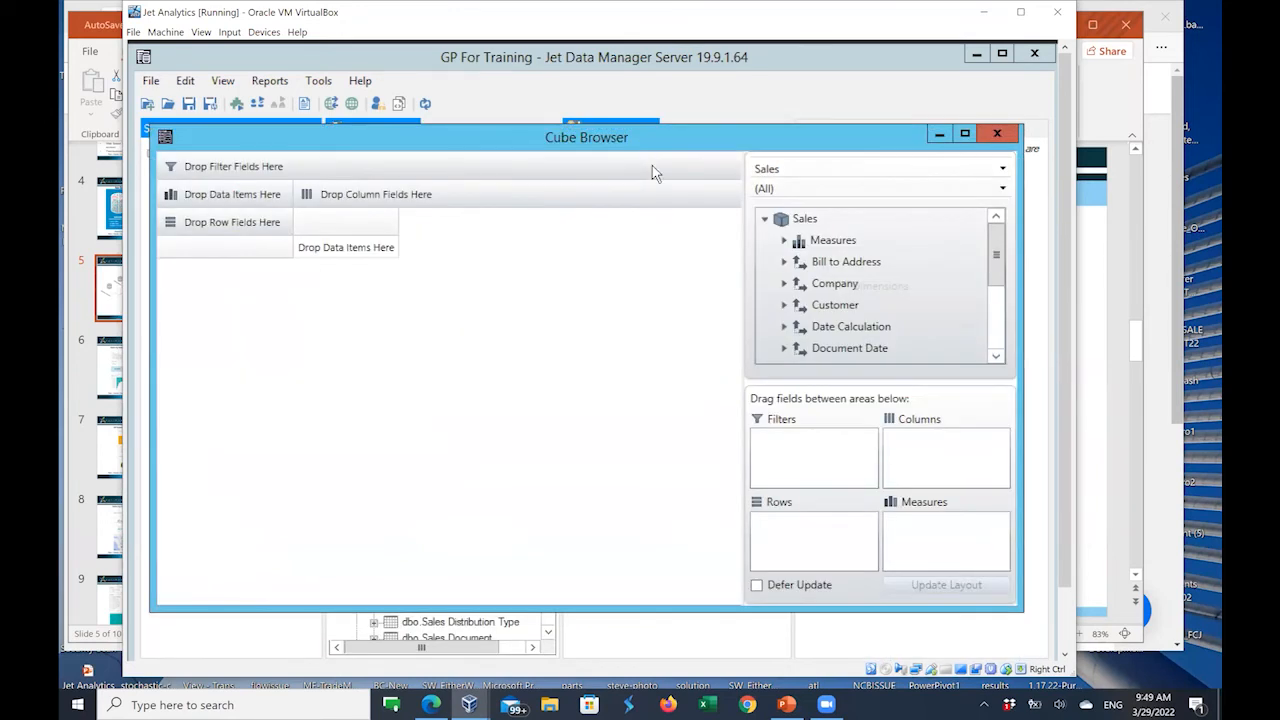
click(767, 220)
click(767, 220)
click(785, 242)
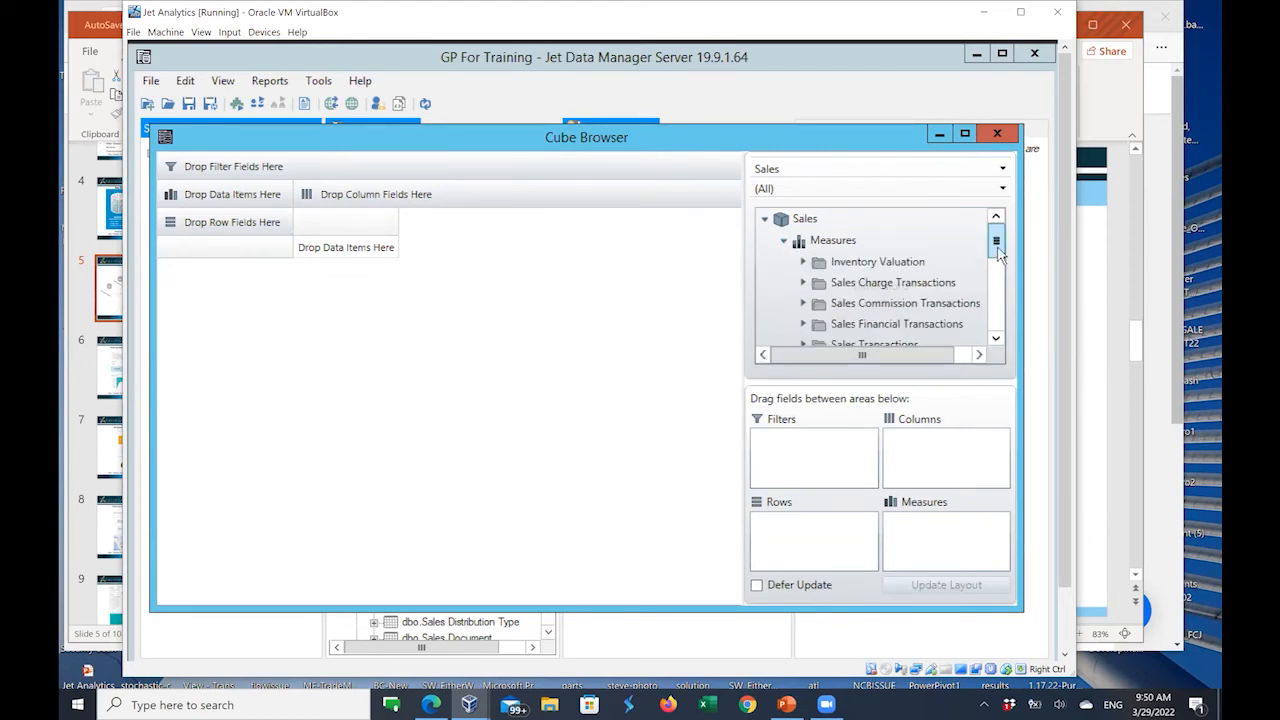
mouse_move(997, 253)
mouse_down()
mouse_move(999, 269)
mouse_move(998, 252)
mouse_up()
click(785, 244)
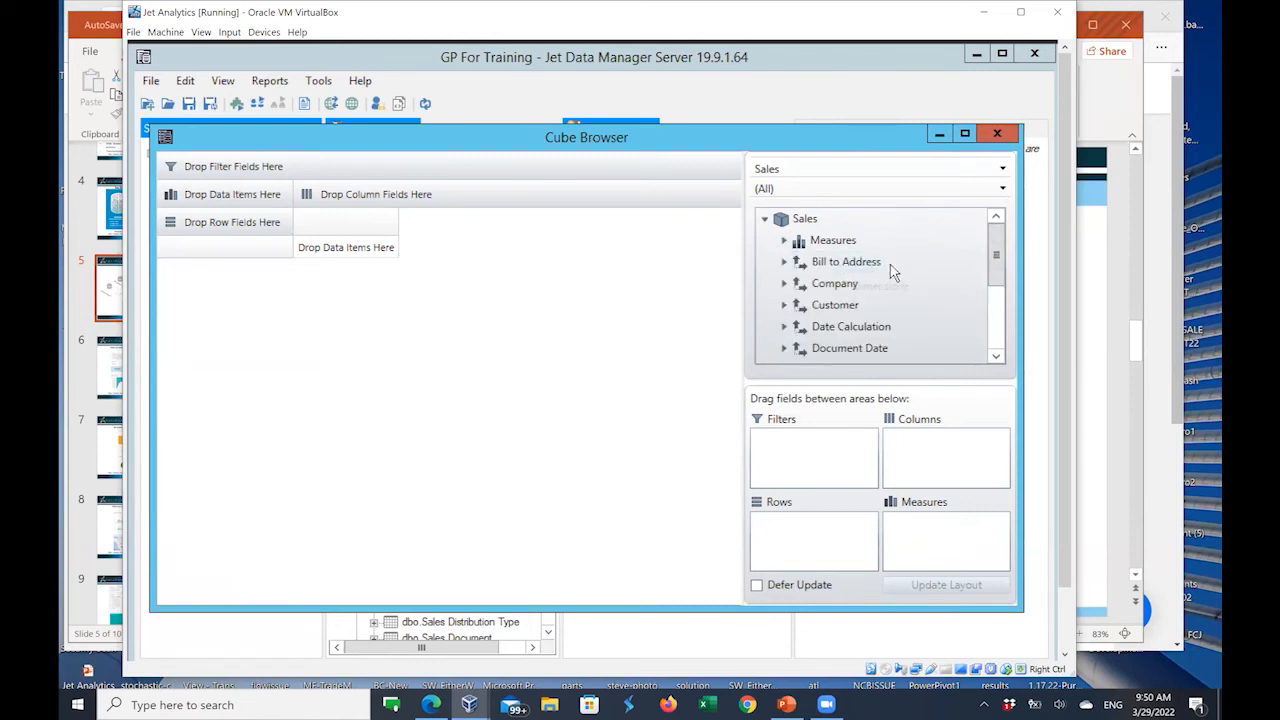
Step: Add the Customer dimension's hierarchy by Country by State by City to the Cube Browser's rows
click(838, 308)
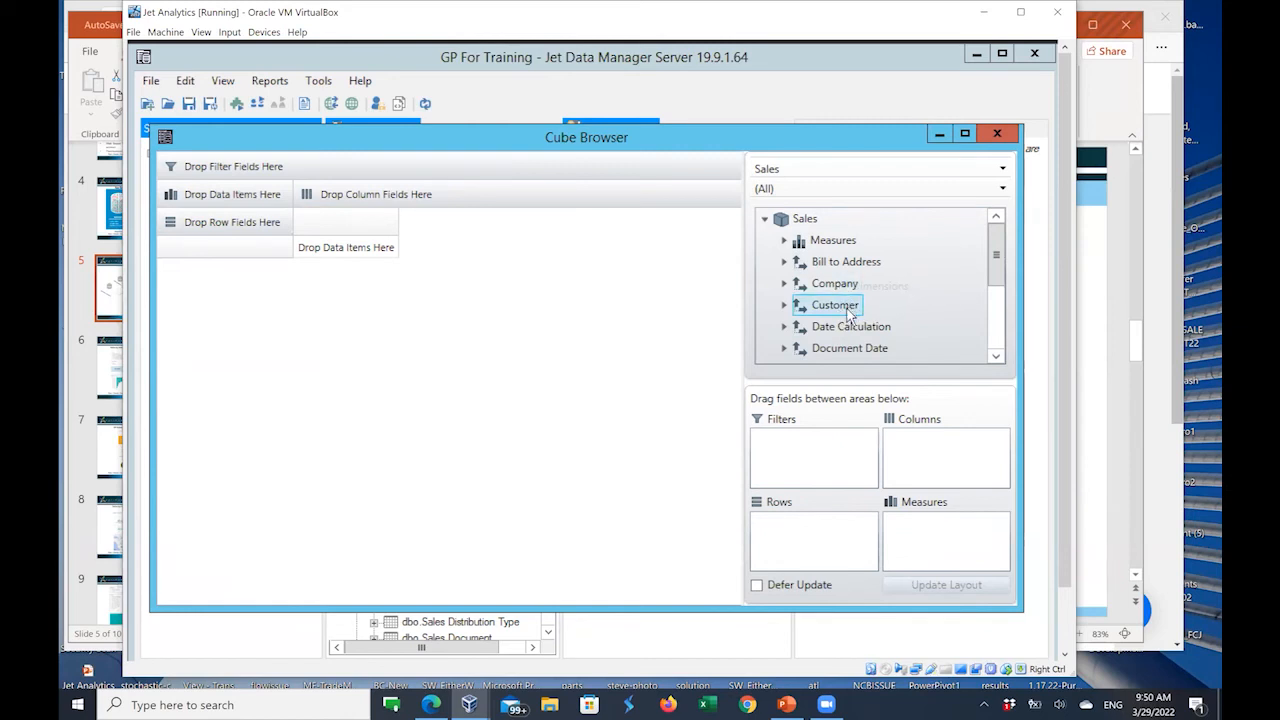
mouse_move(1001, 275)
mouse_down()
mouse_move(998, 342)
mouse_move(997, 252)
mouse_up()
drag(831, 314, 806, 536)
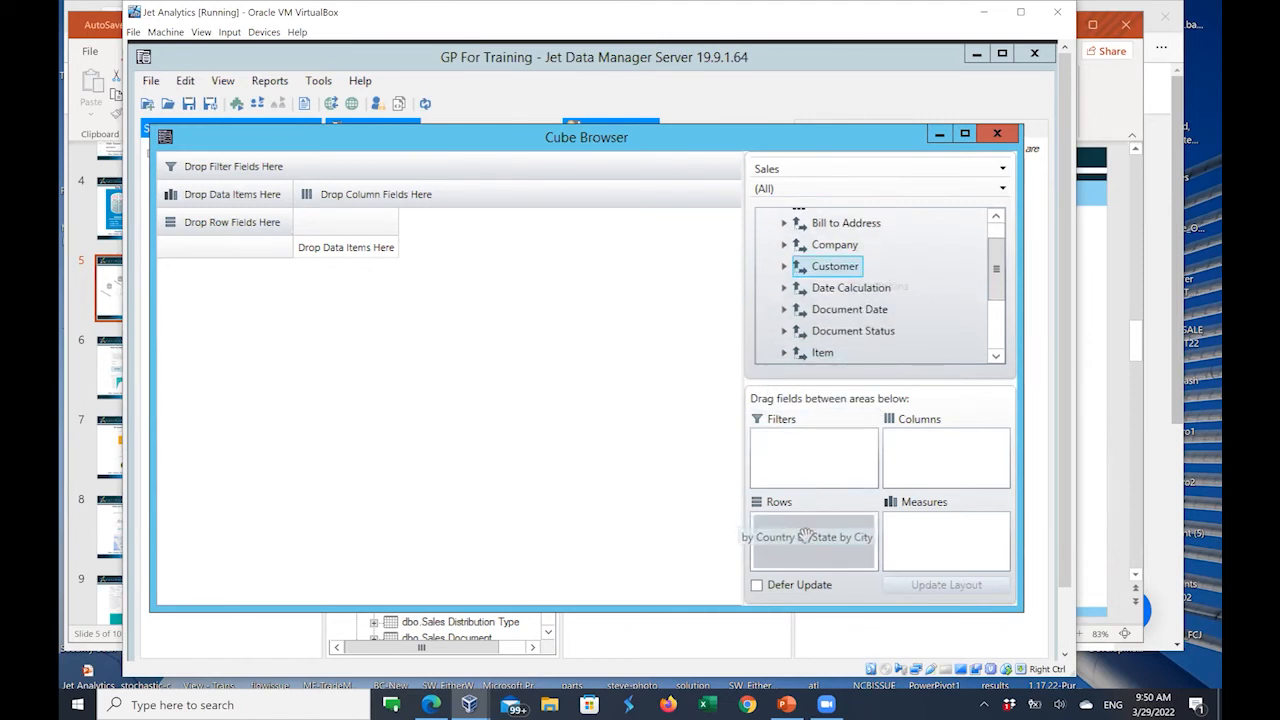
Step: Place the Customer hierarchy by Country by State by City in the rows and expand All Customer to country level
drag(806, 536, 817, 541)
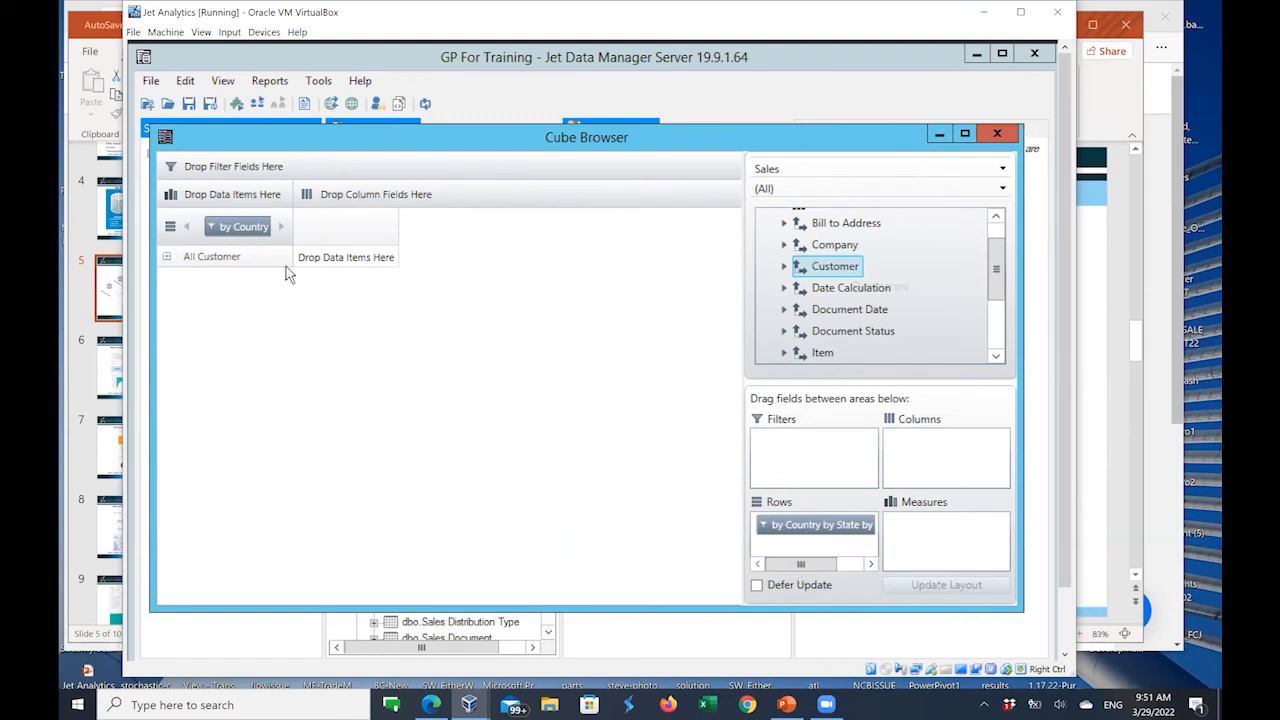
click(173, 257)
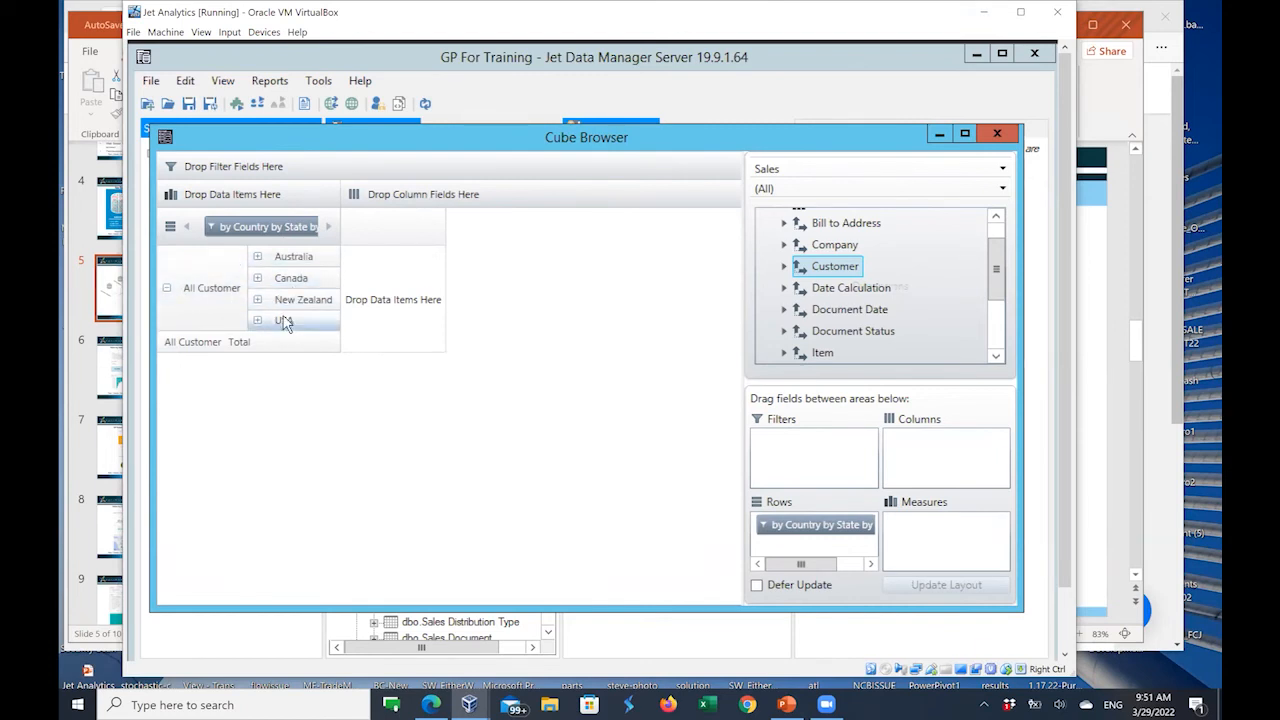
Step: Expand the Customer dimension in the Cube Browser's field list and review its hierarchies and attributes
click(783, 266)
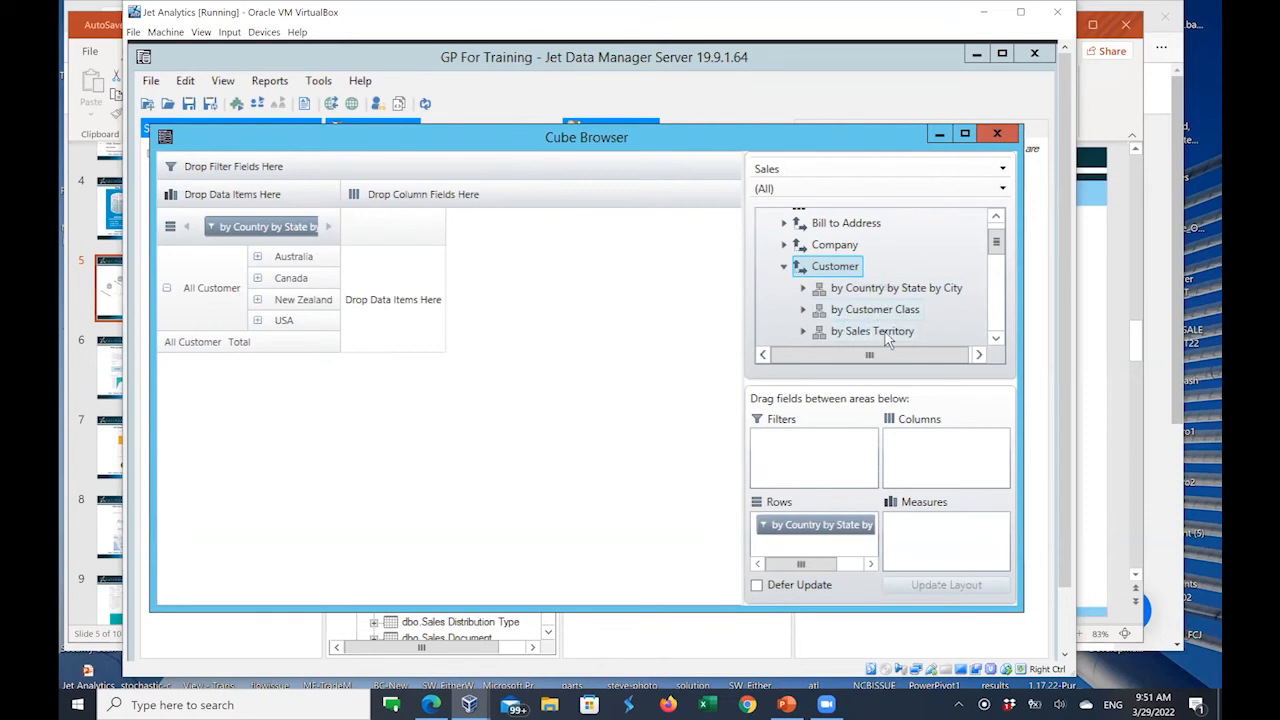
click(995, 340)
click(995, 341)
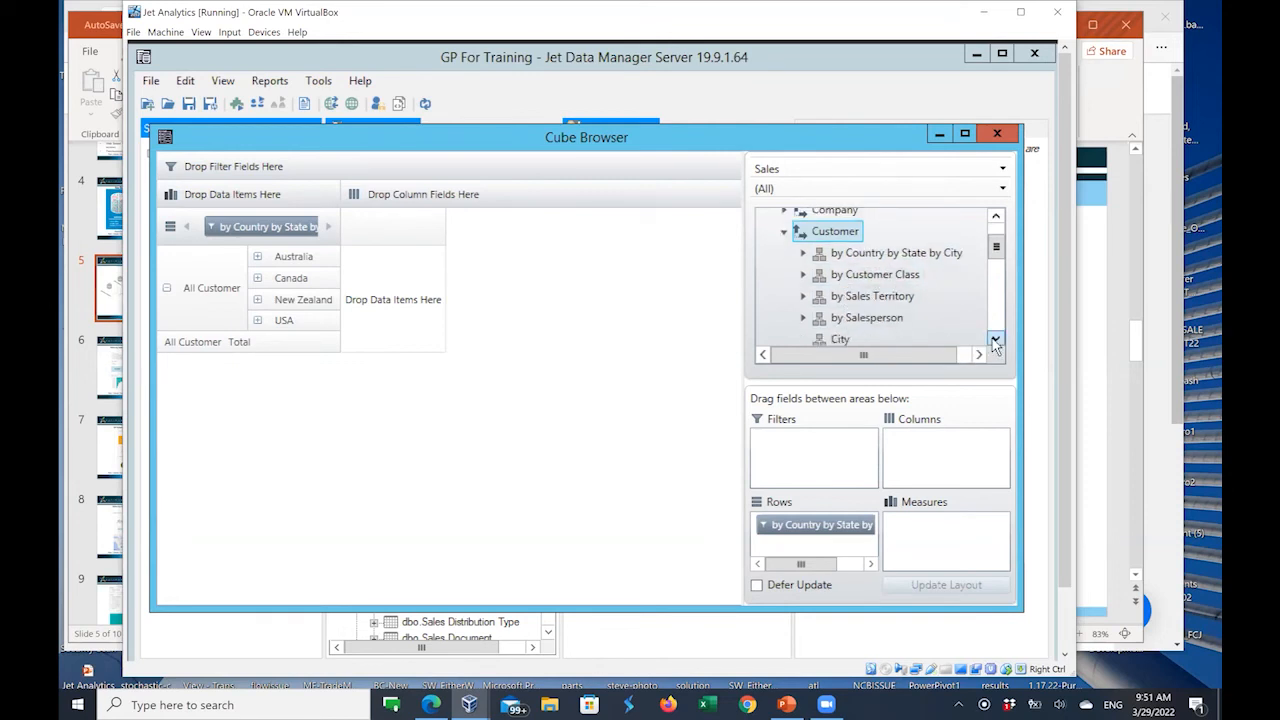
click(995, 341)
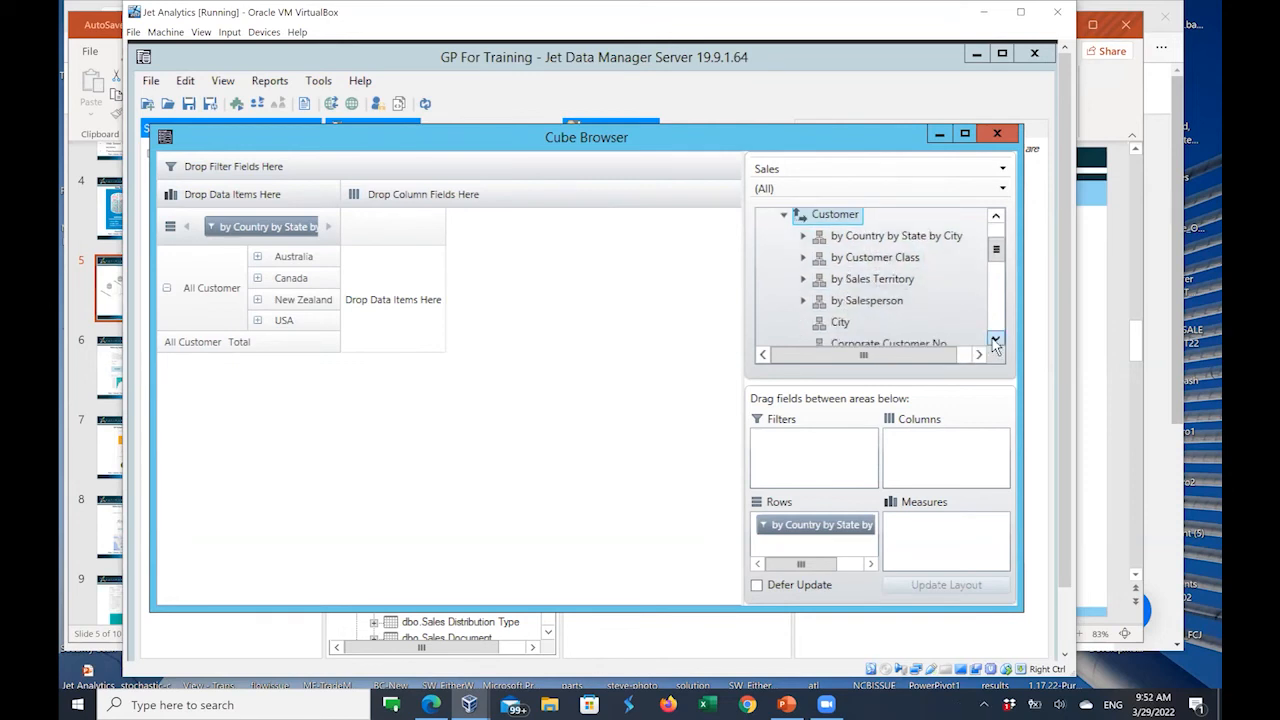
click(995, 341)
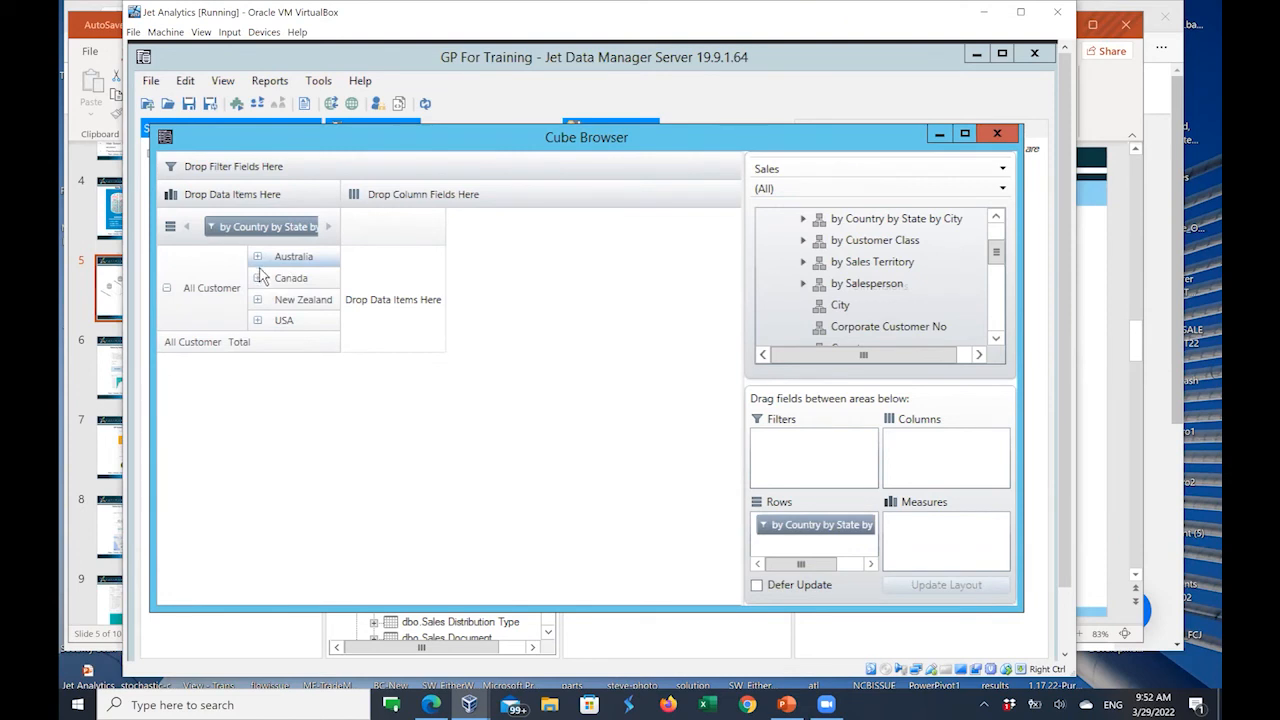
Step: Drill down the Customer rows from USA through IL and Arlington Heights to the individual customers
click(259, 322)
click(258, 322)
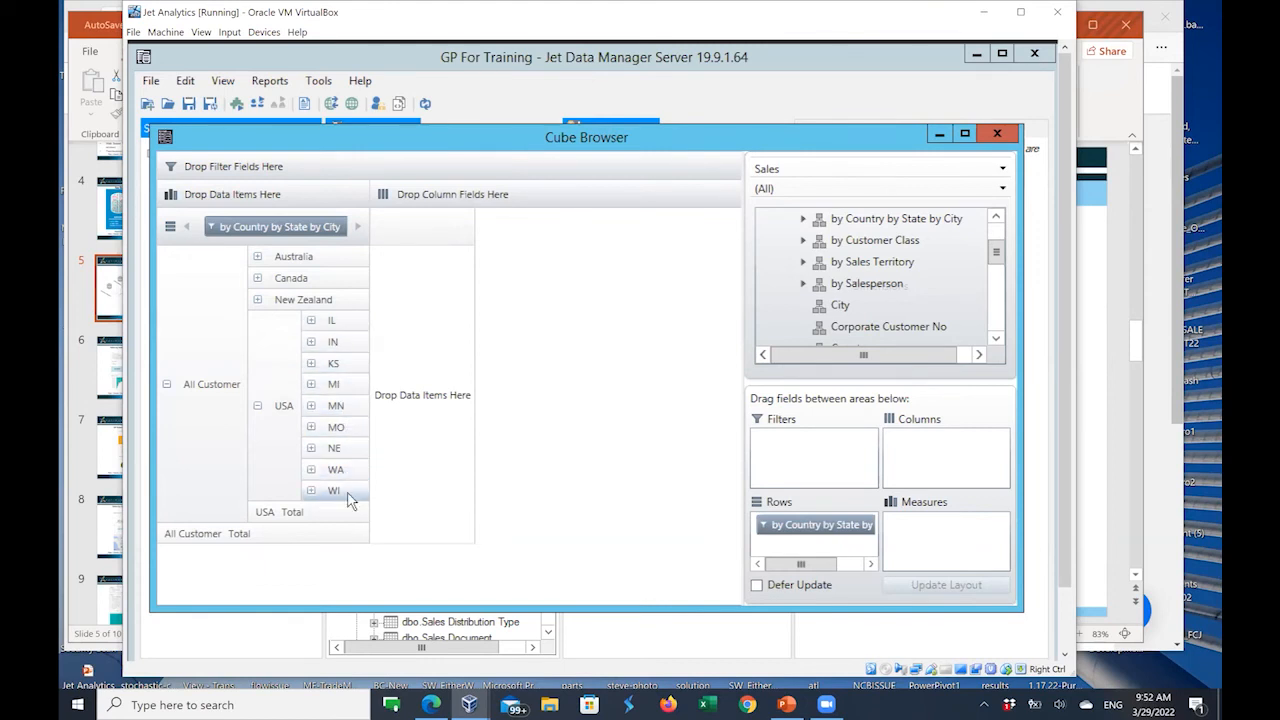
click(311, 321)
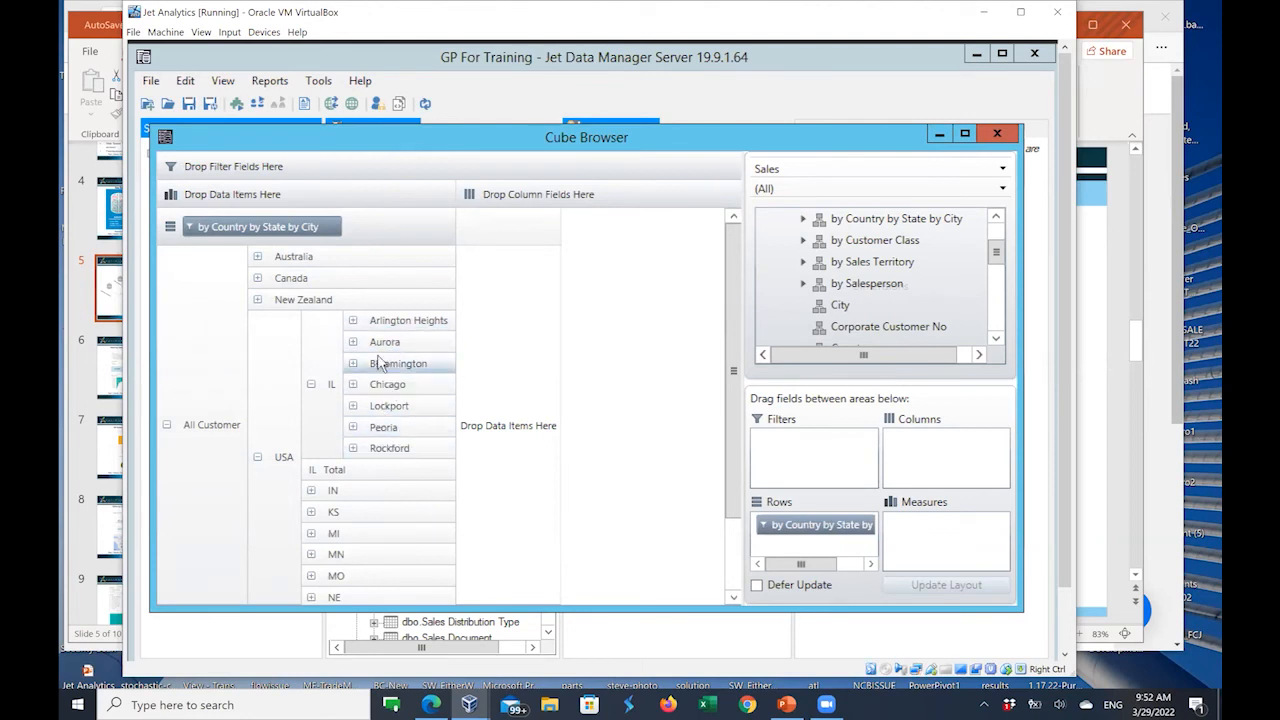
click(352, 321)
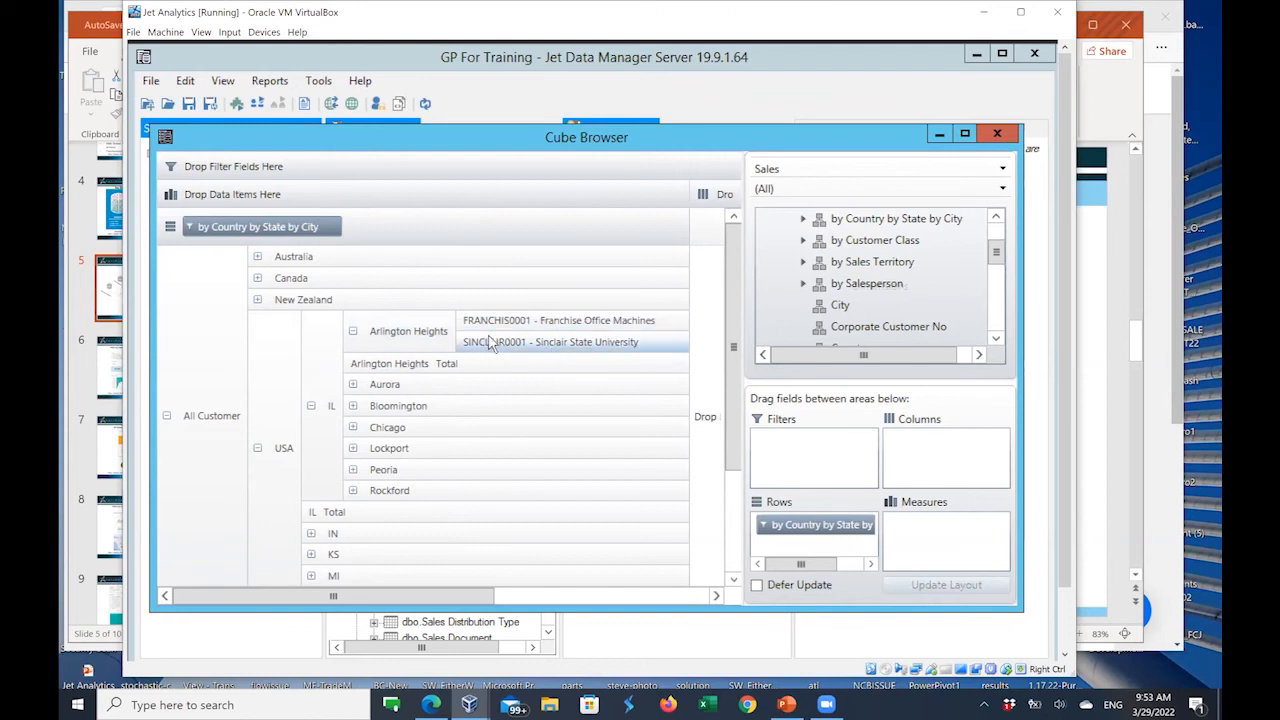
Step: Expand New Zealand in the rows, and collapse USA and the whole All Customer level
click(257, 301)
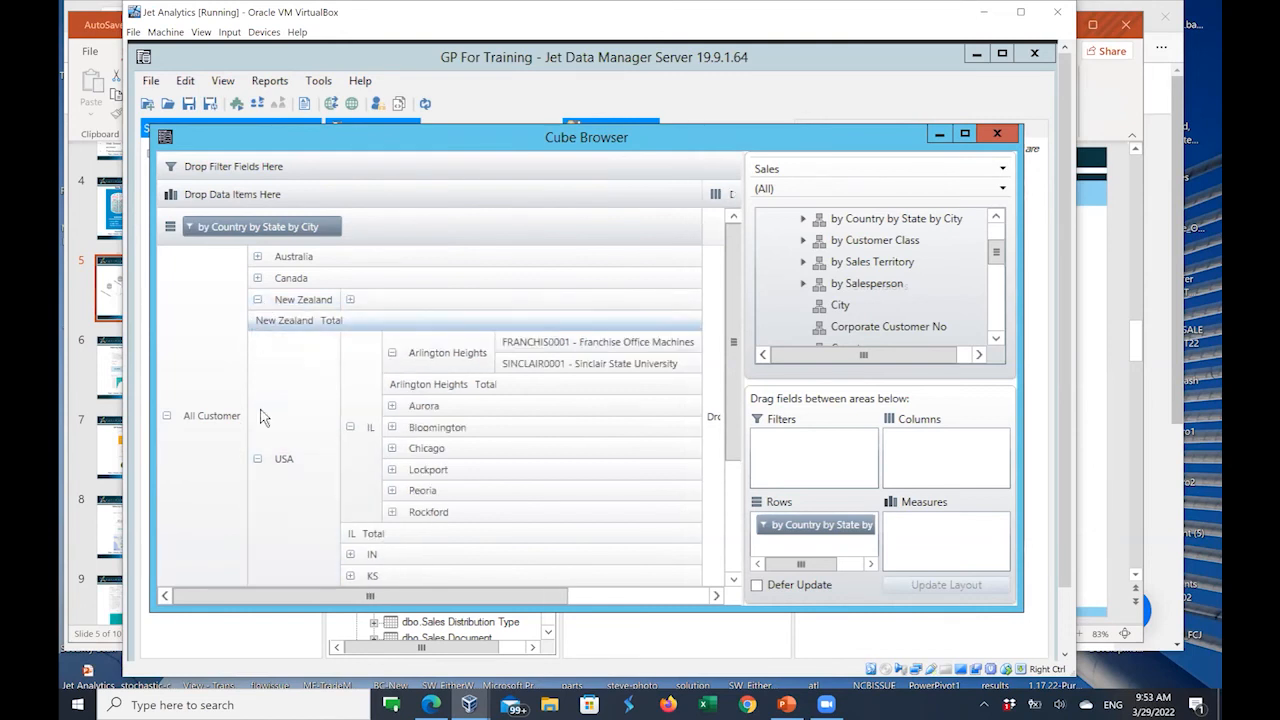
click(259, 460)
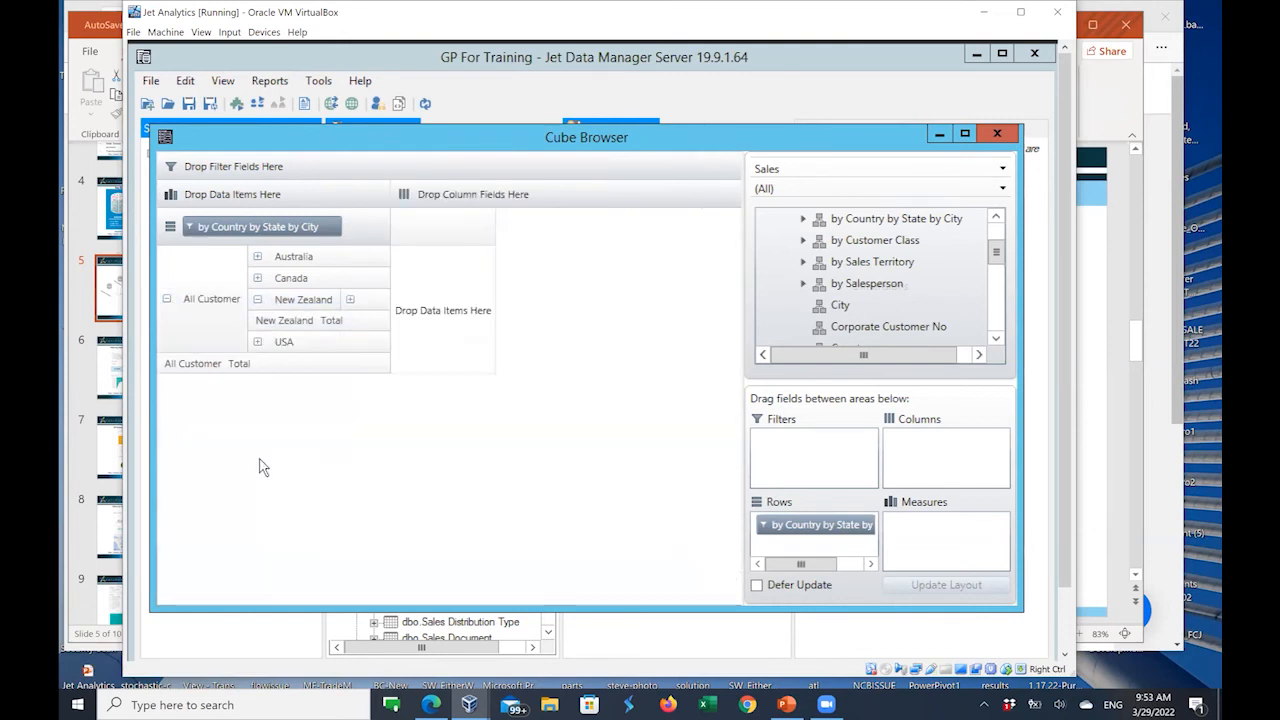
click(168, 300)
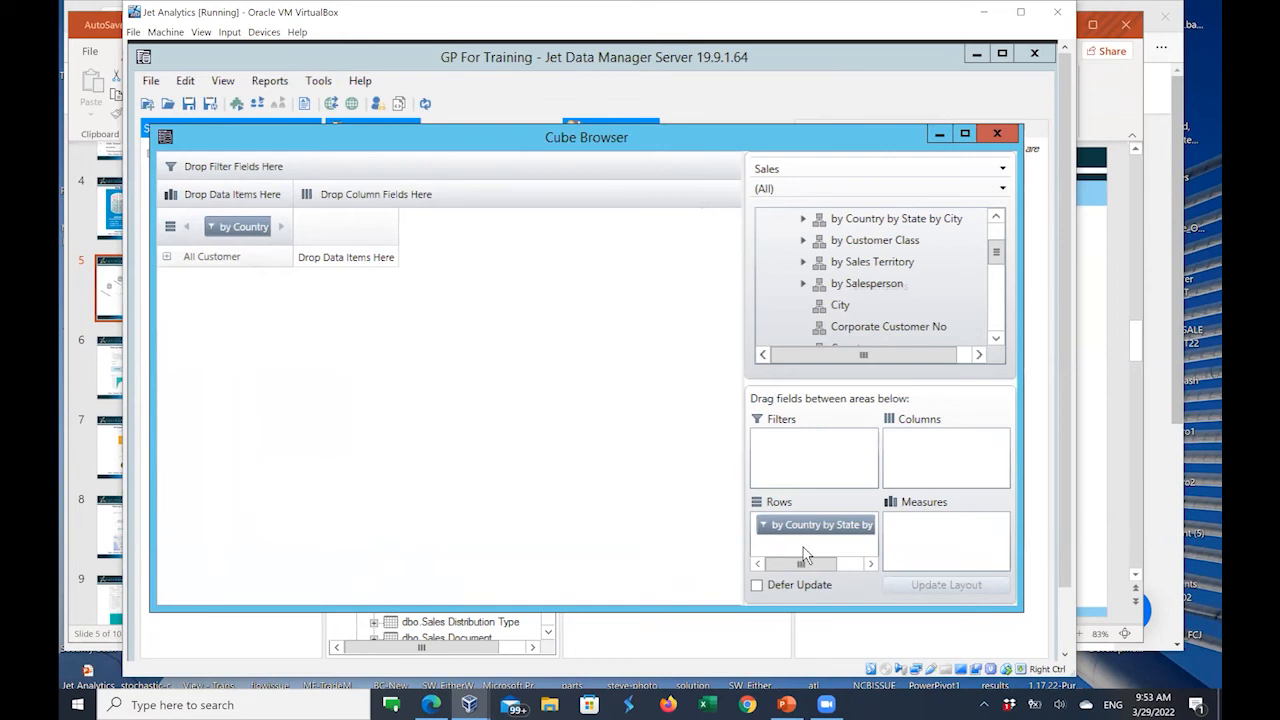
Step: Add the Customer dimension's by Salesperson hierarchy to the columns, and expand and collapse All Customer to check the salespeople
click(865, 284)
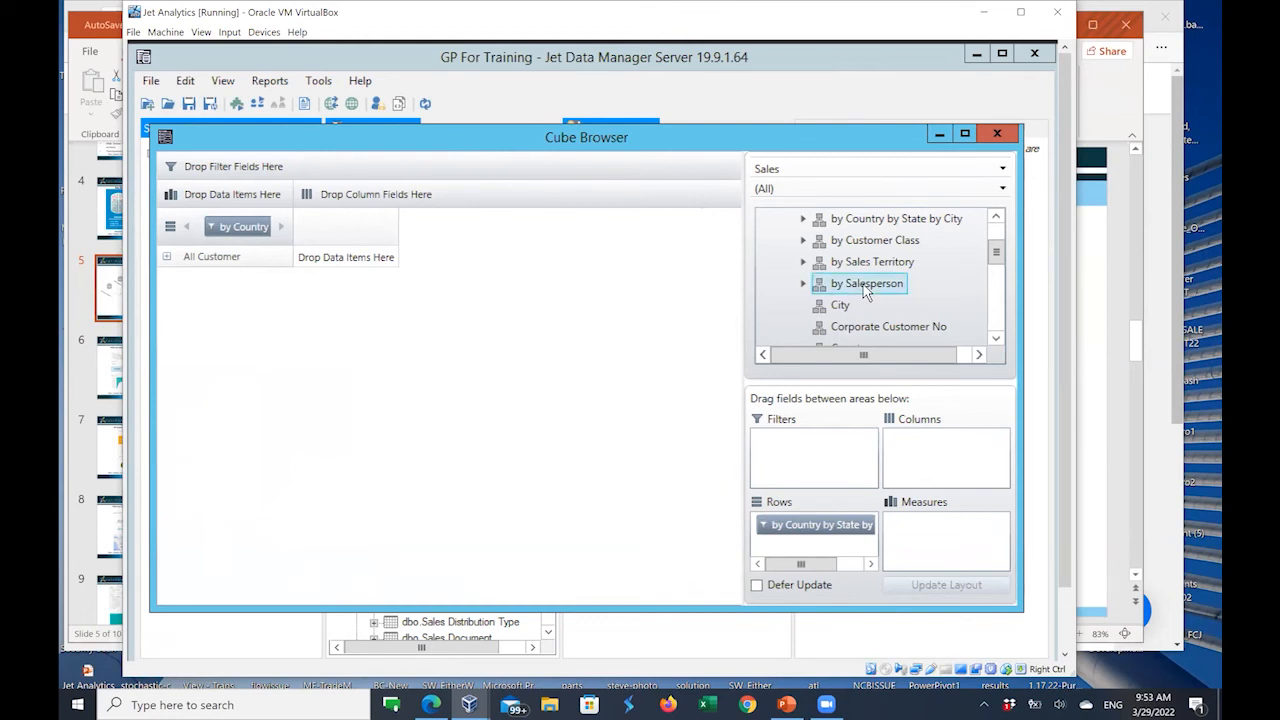
drag(865, 290, 933, 446)
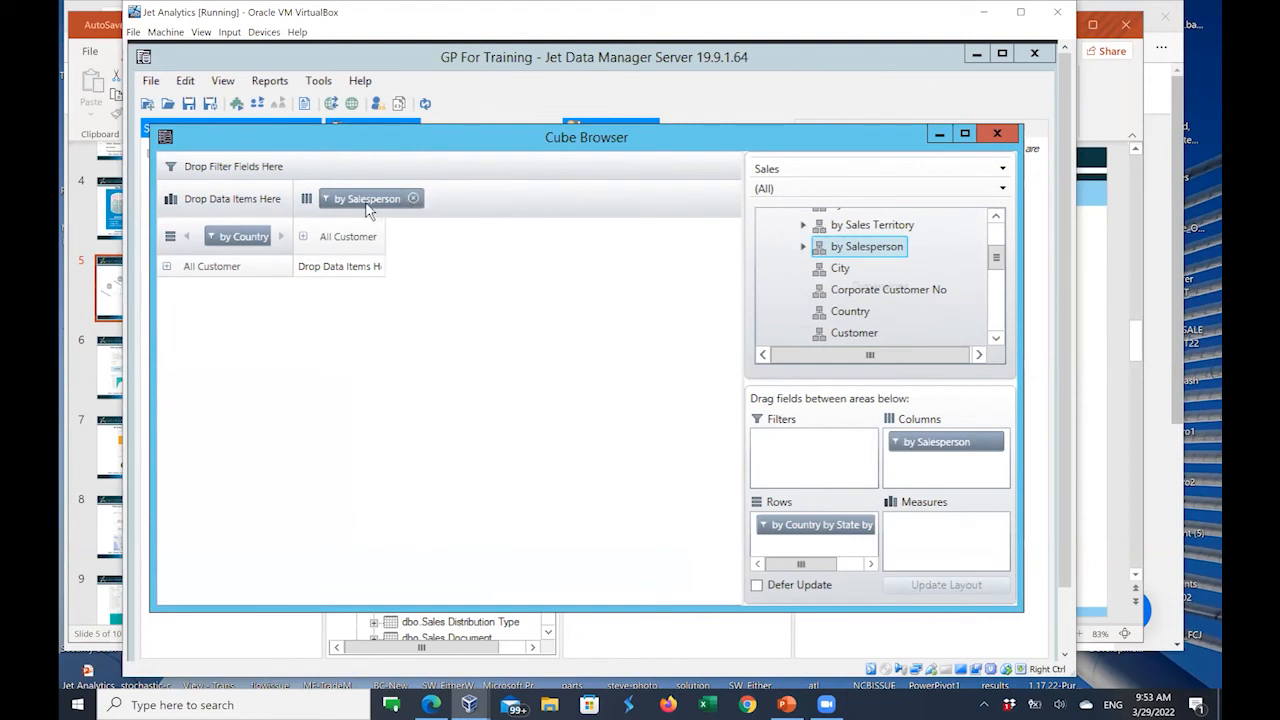
click(304, 237)
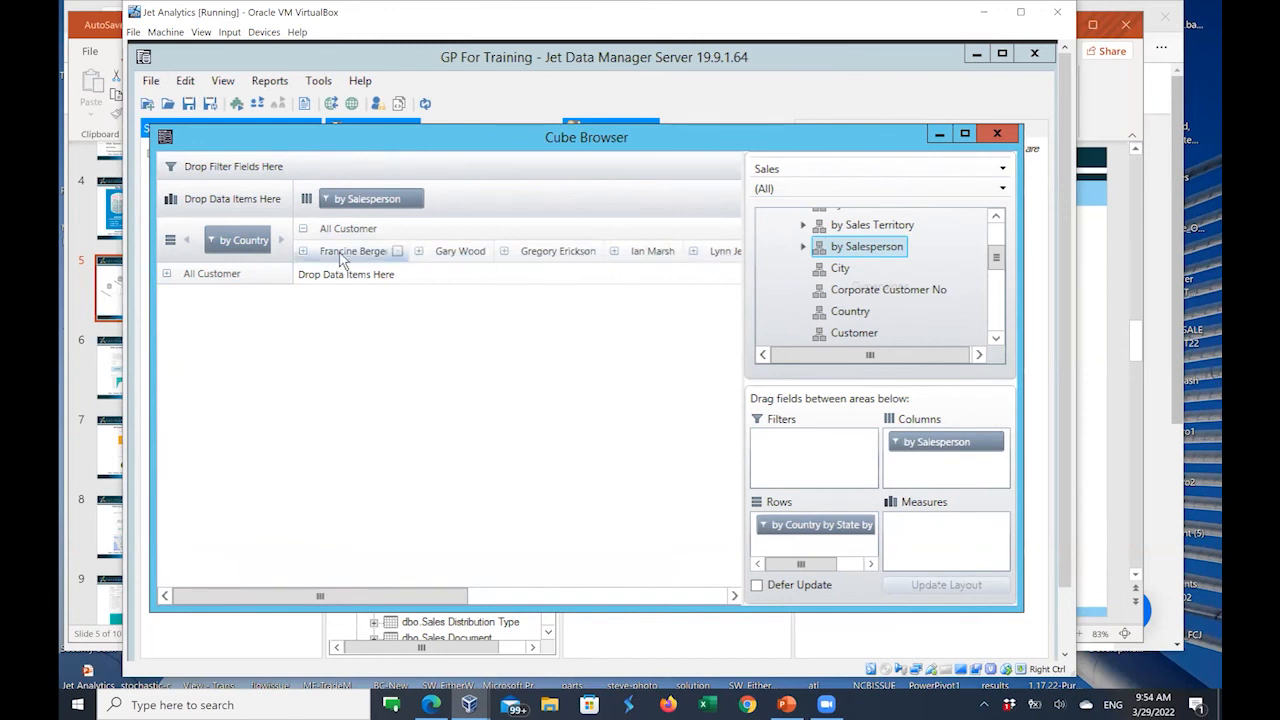
click(304, 232)
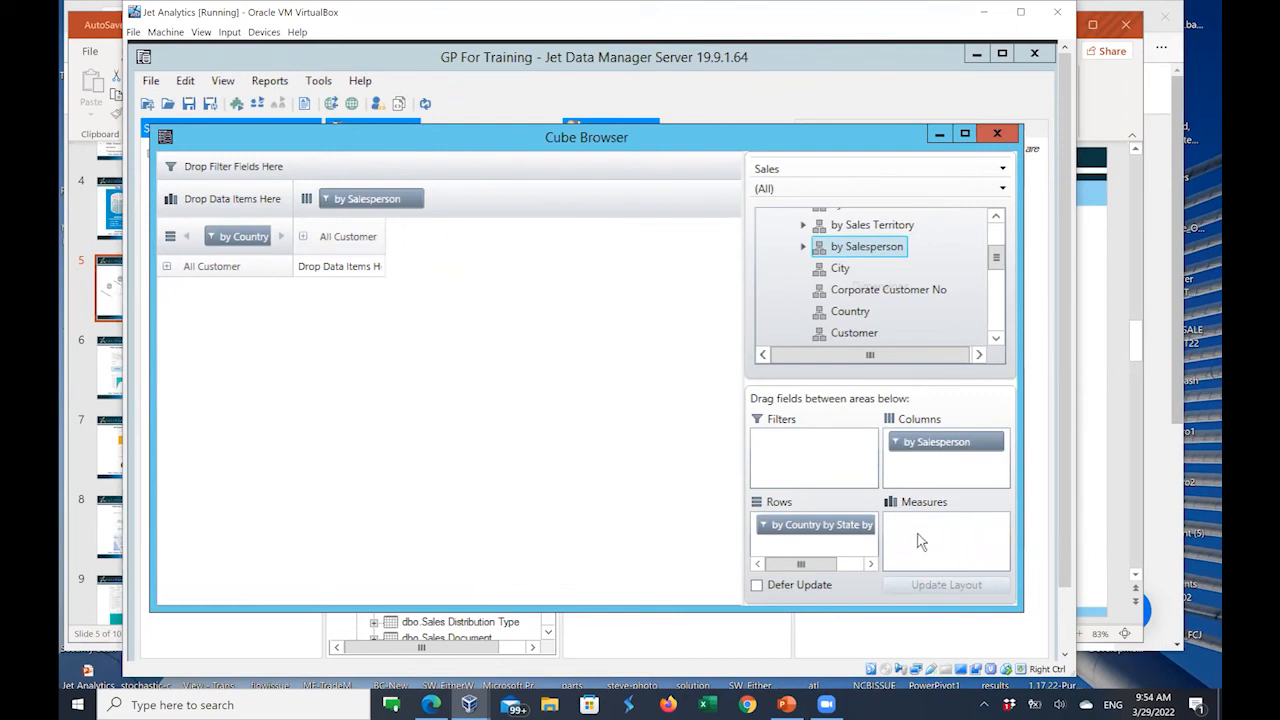
Step: Expand the Sales Transactions measure group in the field list and add its Profit measure to the Cube Browser's measures
drag(997, 260, 996, 236)
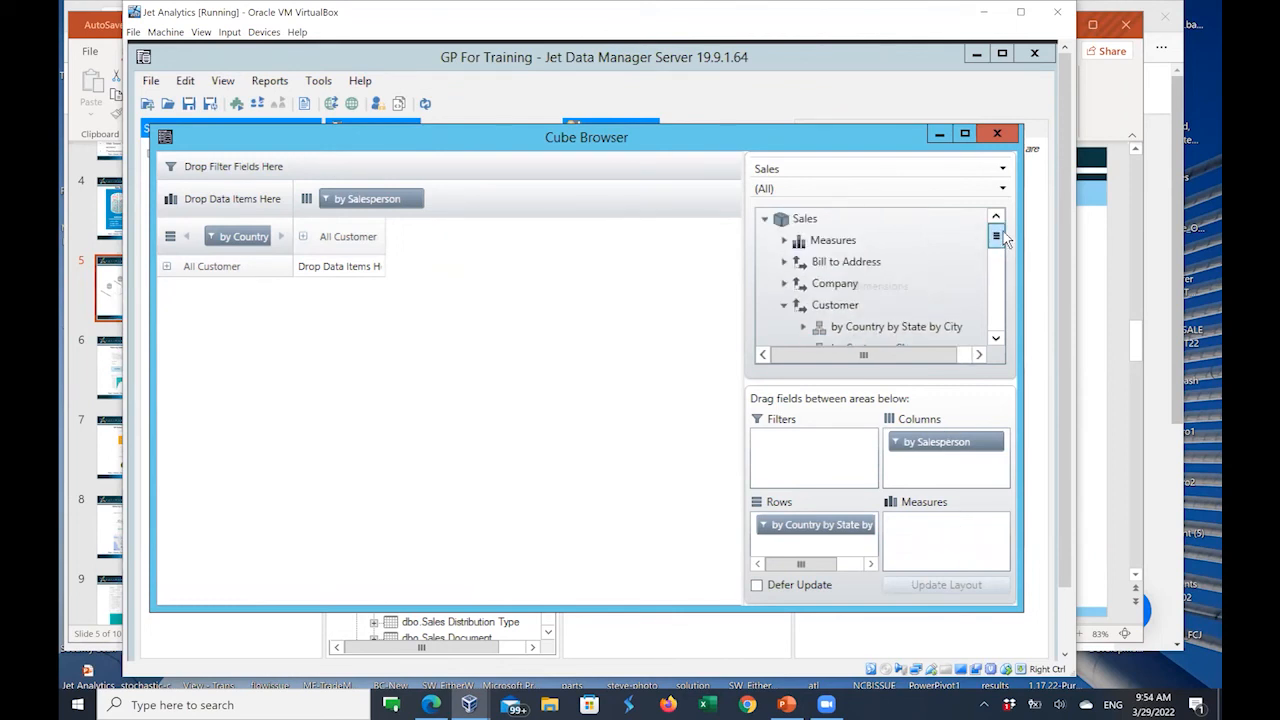
click(785, 241)
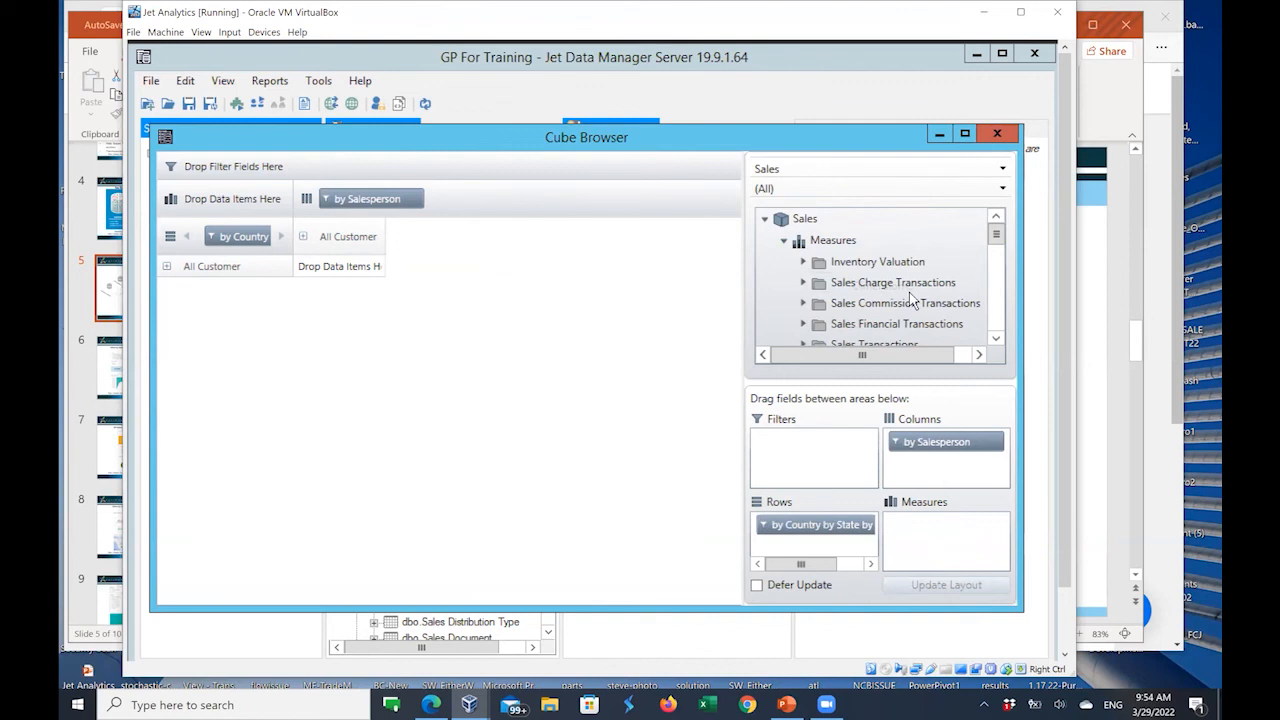
scroll(910, 300, down, 1)
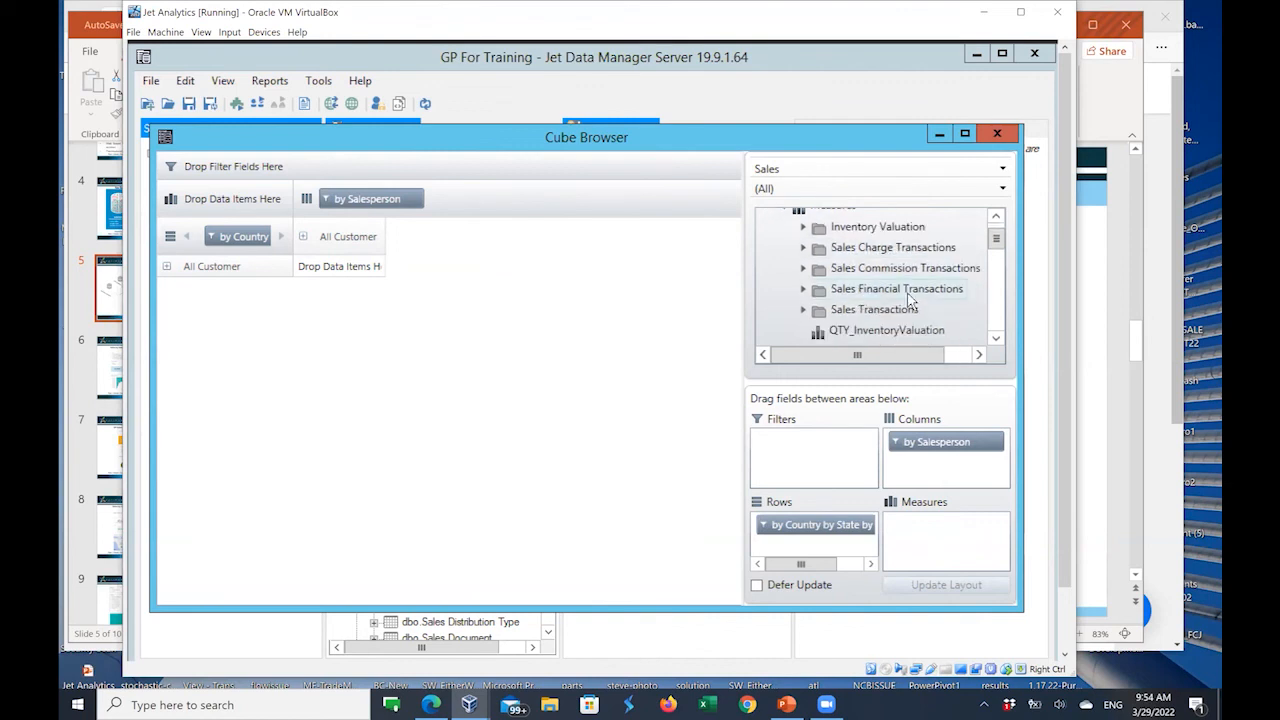
click(804, 311)
scroll(938, 321, down, 1)
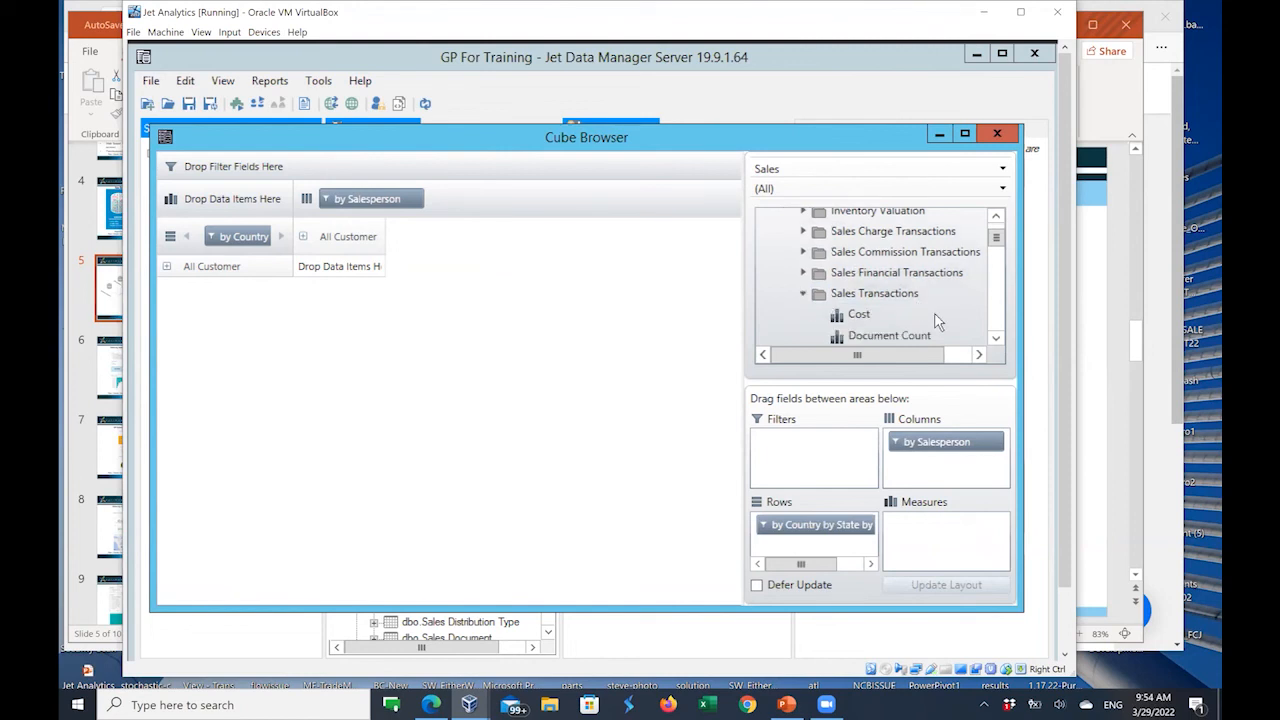
scroll(939, 316, down, 1)
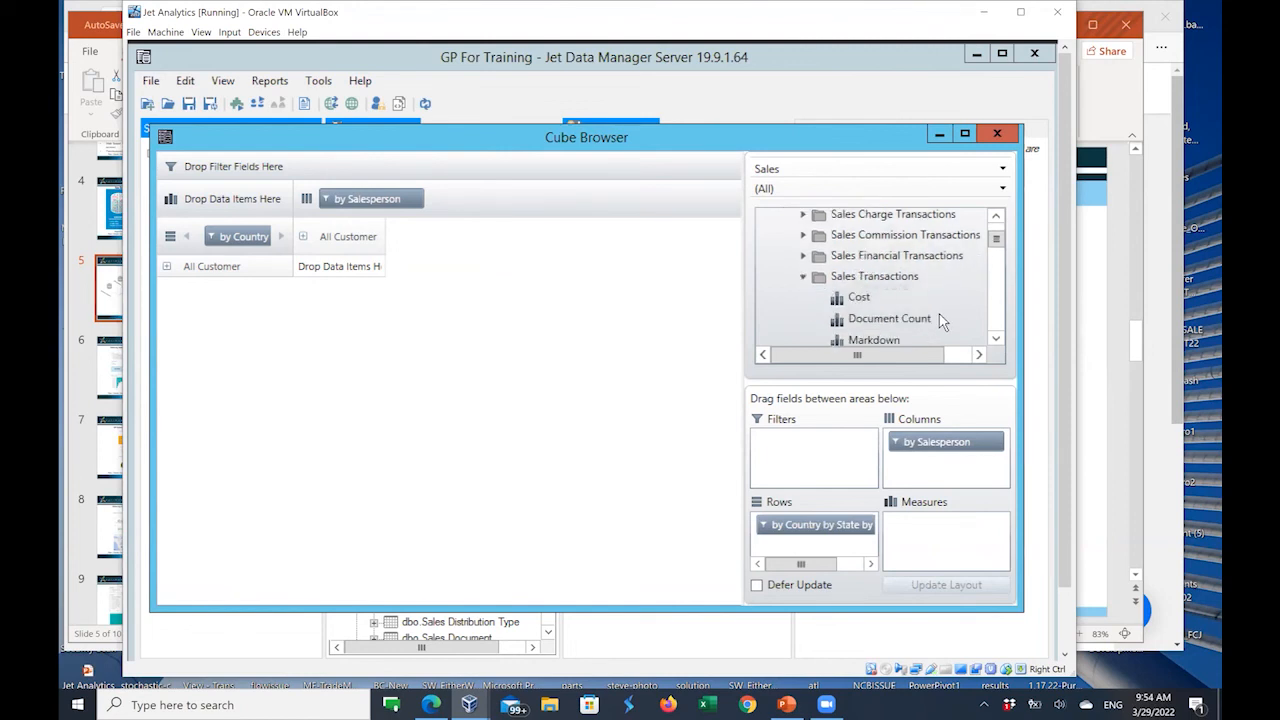
scroll(940, 320, down, 2)
scroll(940, 321, down, 1)
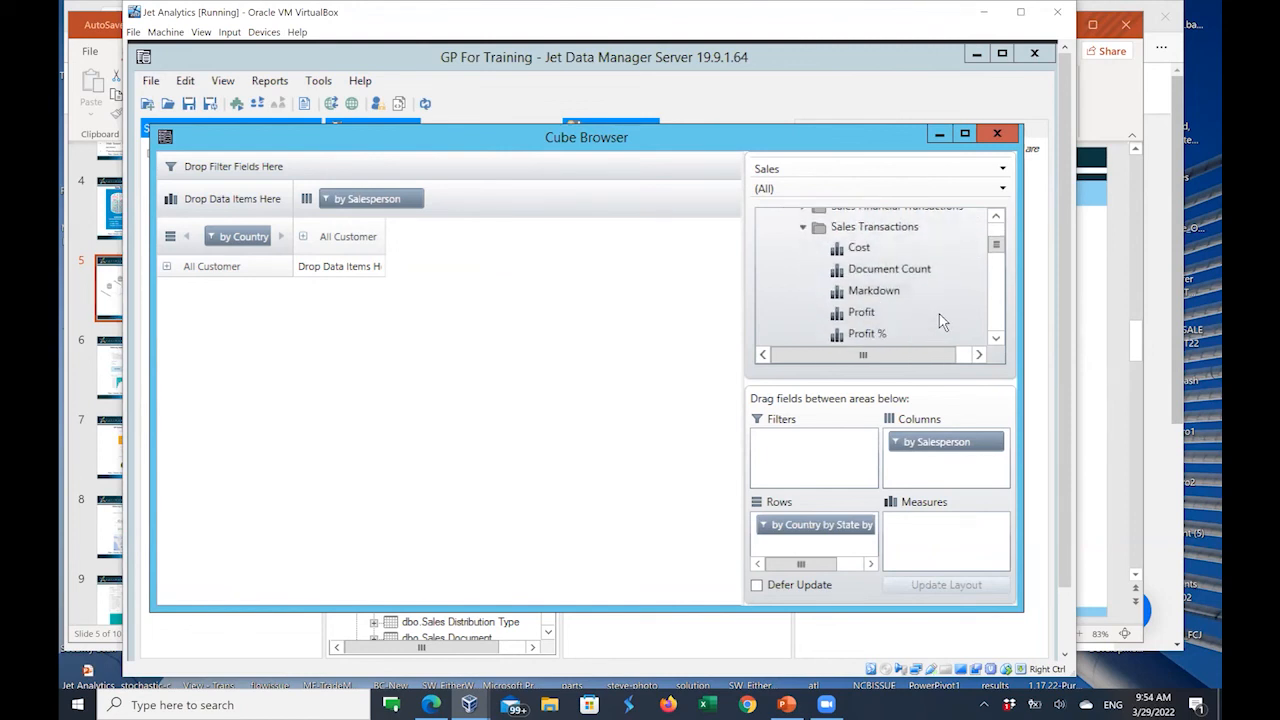
scroll(940, 321, down, 1)
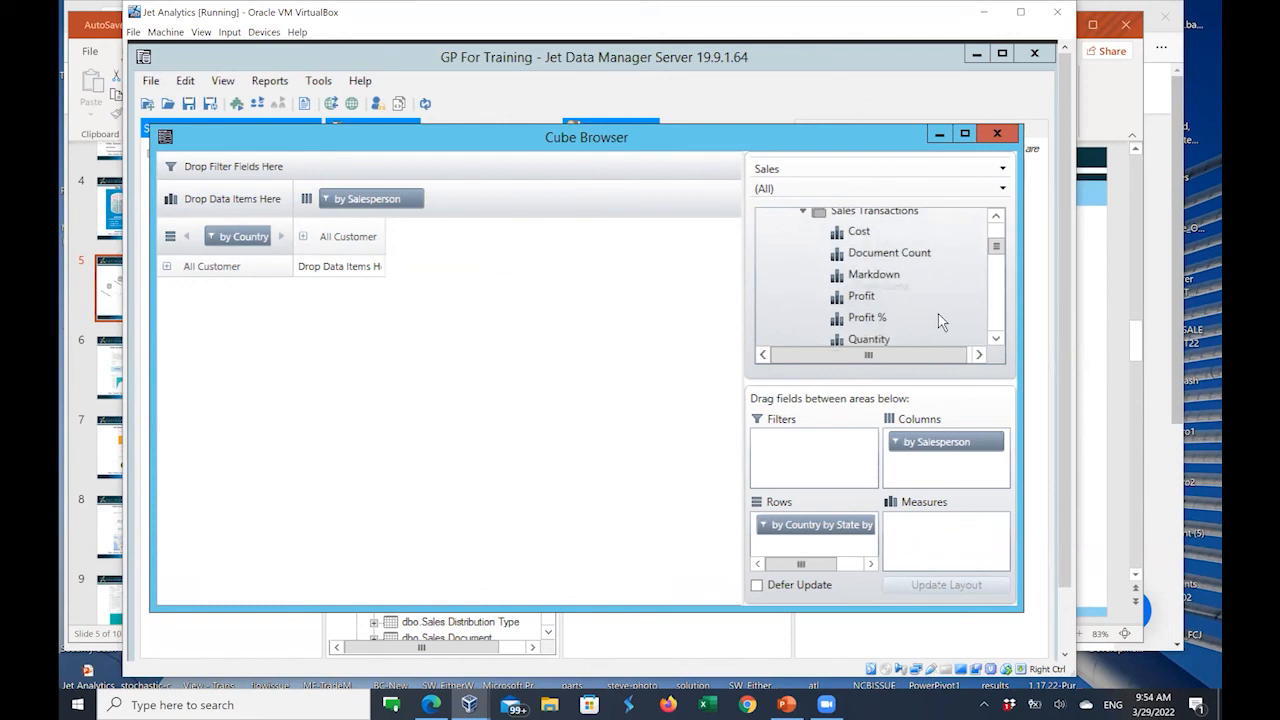
click(860, 299)
drag(860, 299, 950, 553)
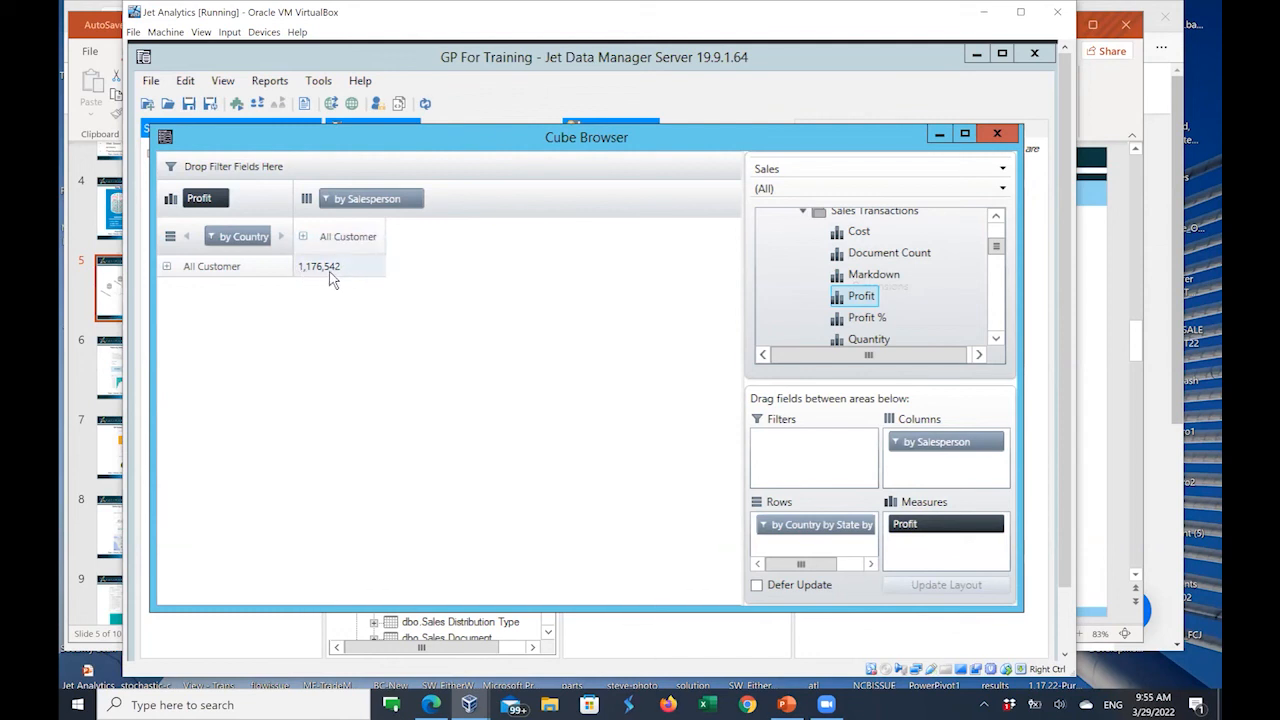
Step: Expand All Customer by country in the rows and by salesperson in the columns, and examine profit through to the total column
click(168, 268)
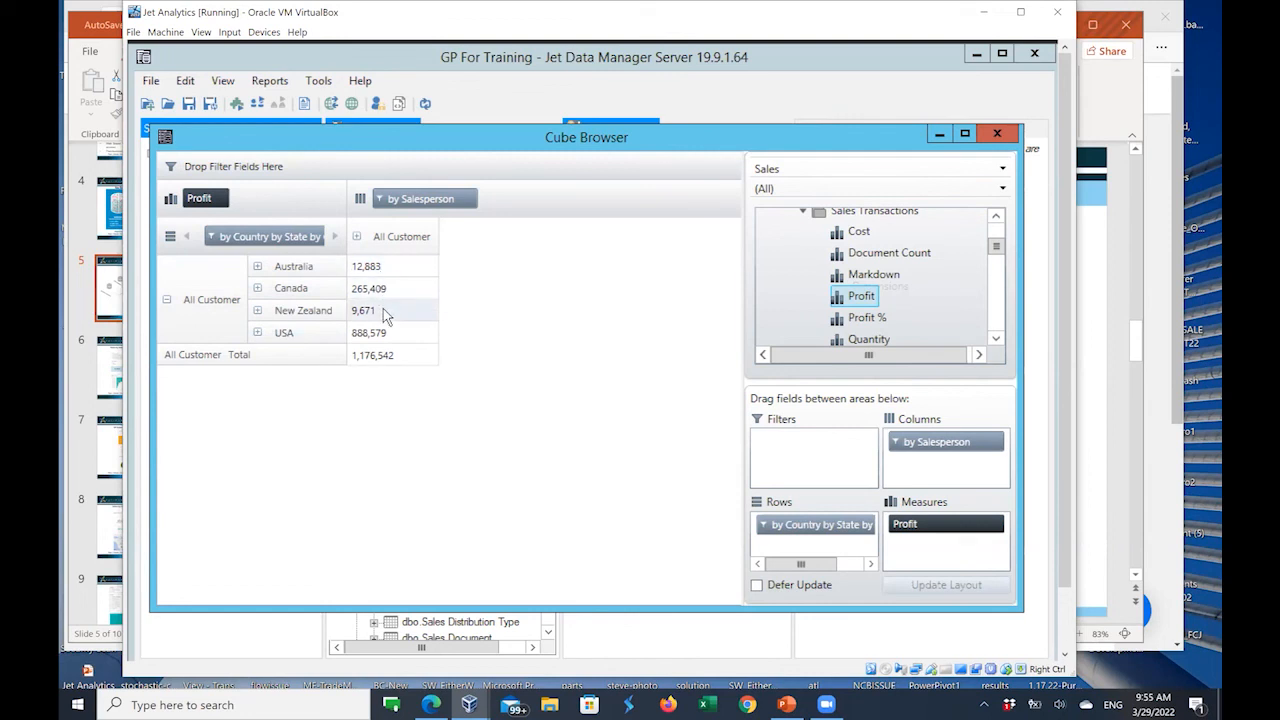
click(357, 237)
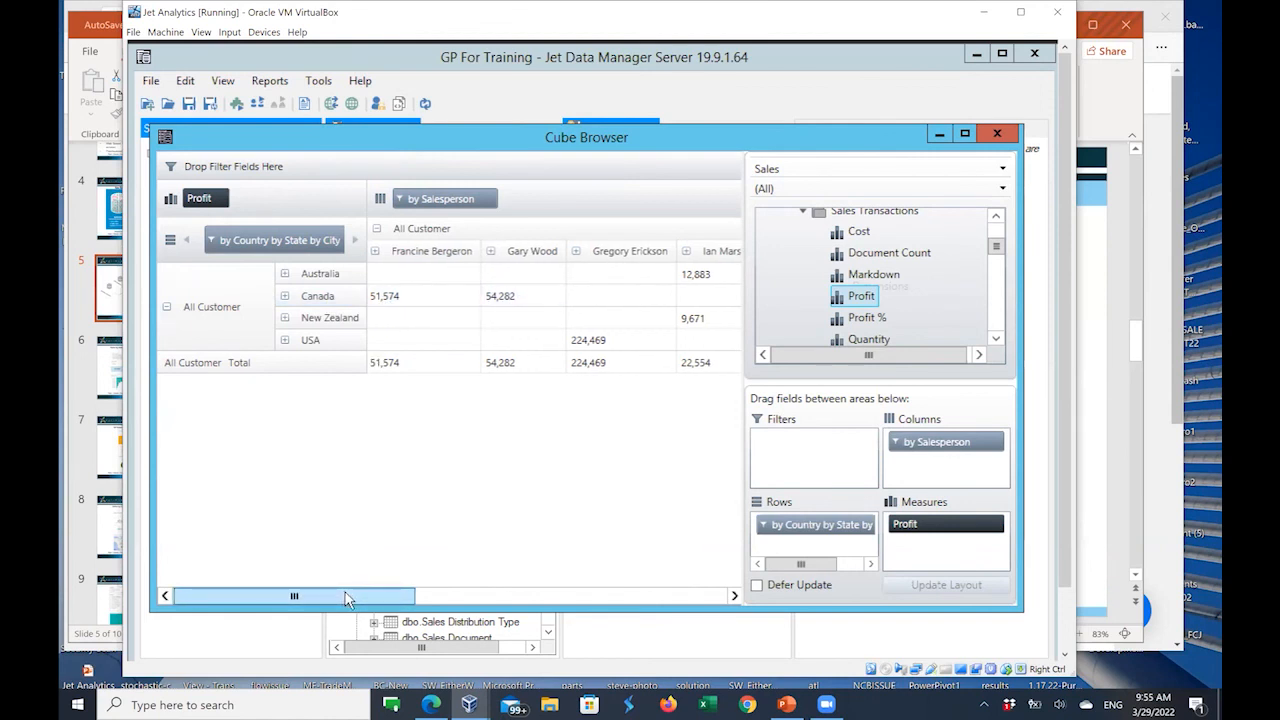
drag(346, 592, 667, 600)
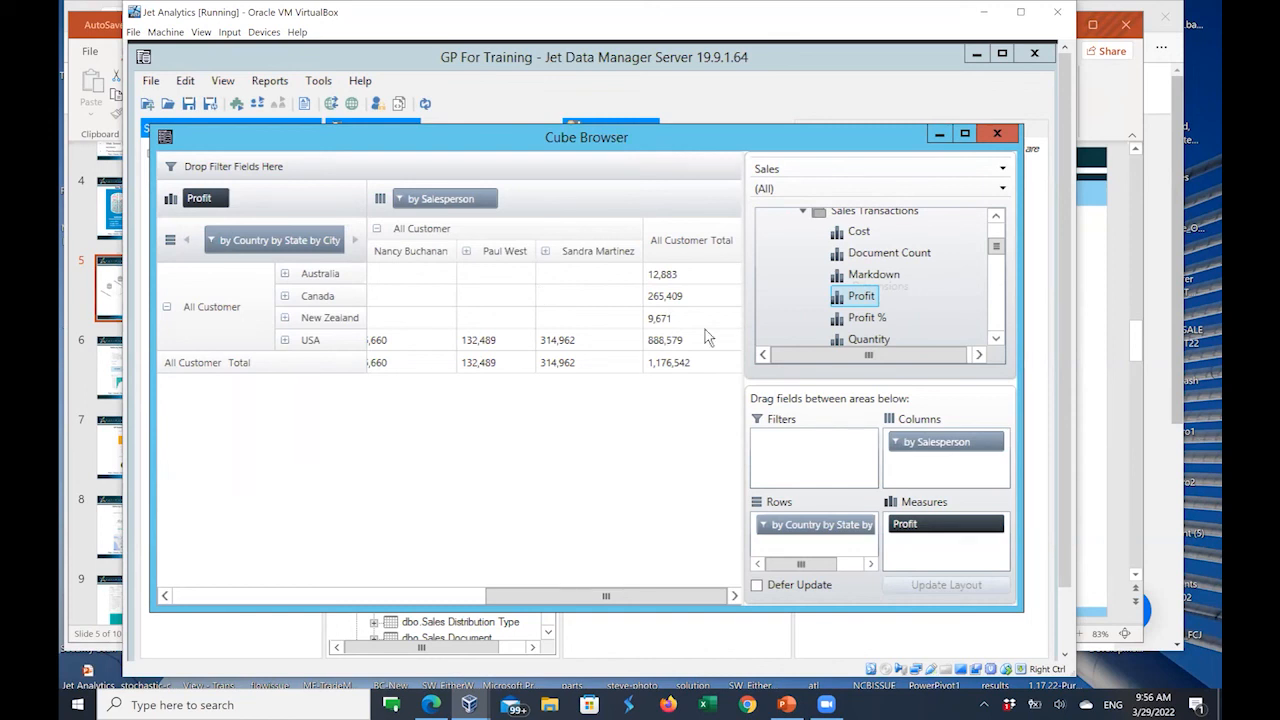
Step: Close the Cube Browser and select the Sales cube's Measures in the JetGpOlap tree
click(998, 134)
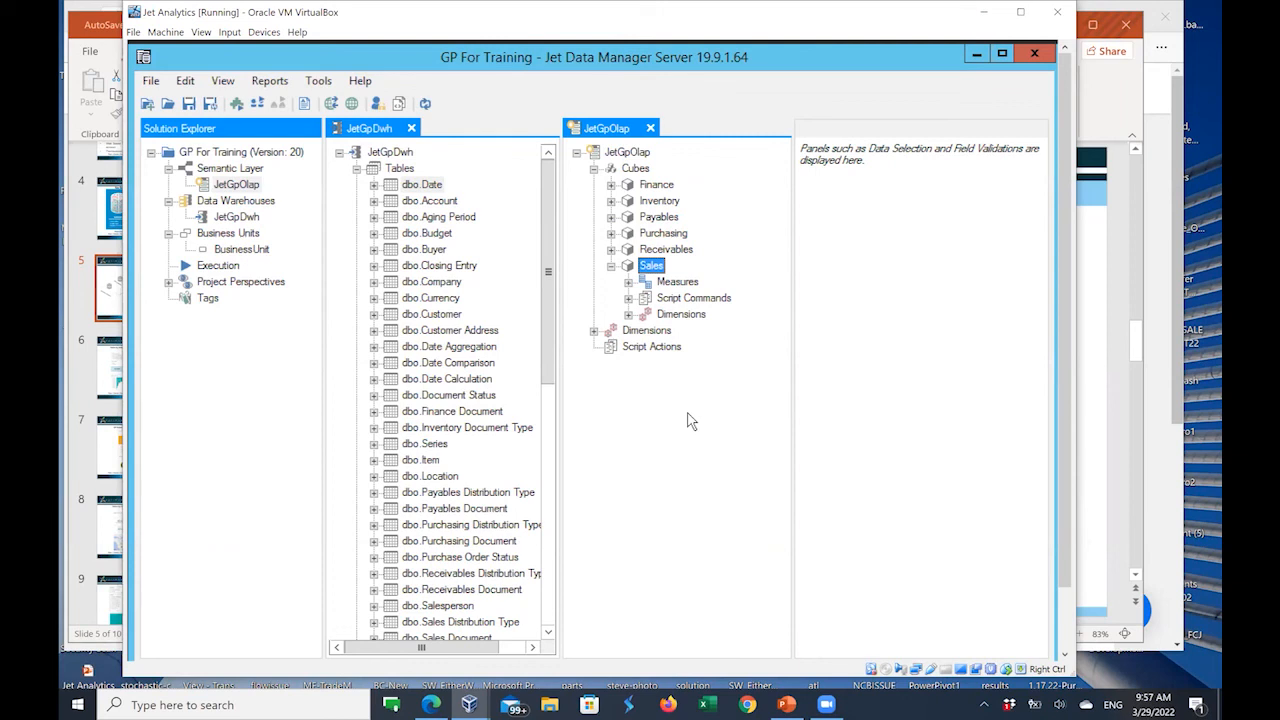
click(670, 284)
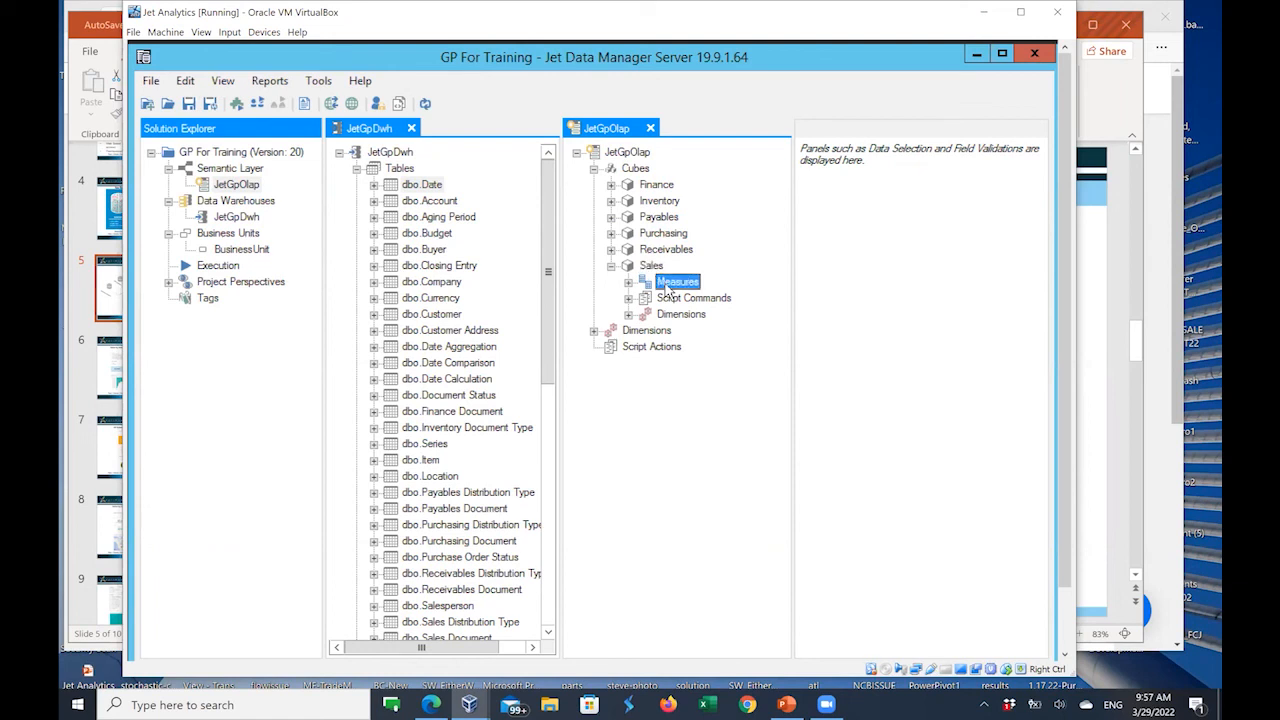